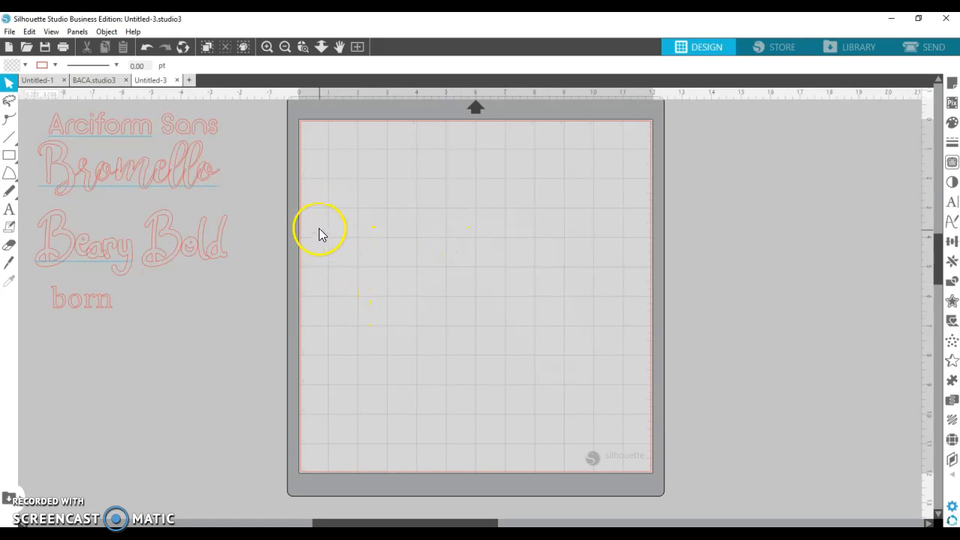
- Bring up the rectangle shape choices in the left toolbar
left_click(9, 156)
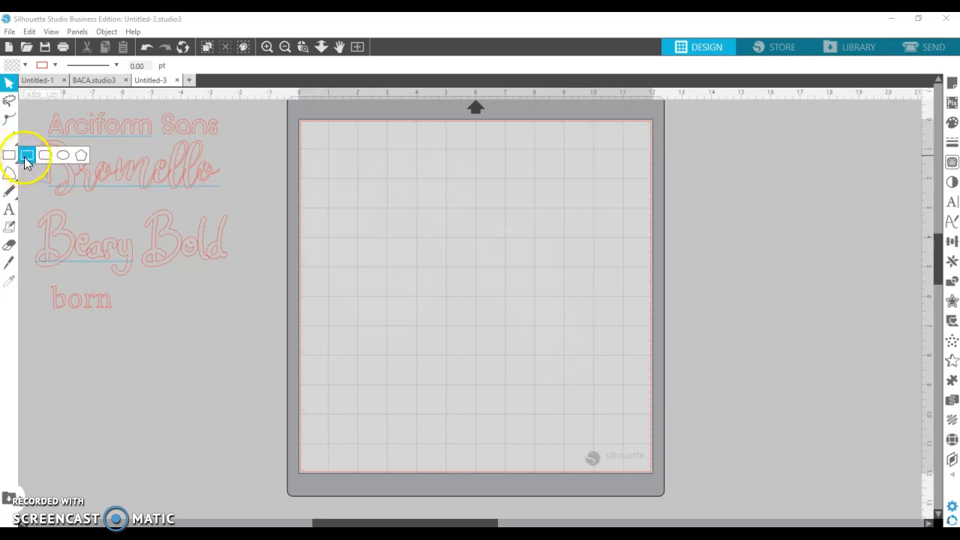
- Draw a border rectangle about 10.190 in wide just inside the mat edges
left_click(26, 161)
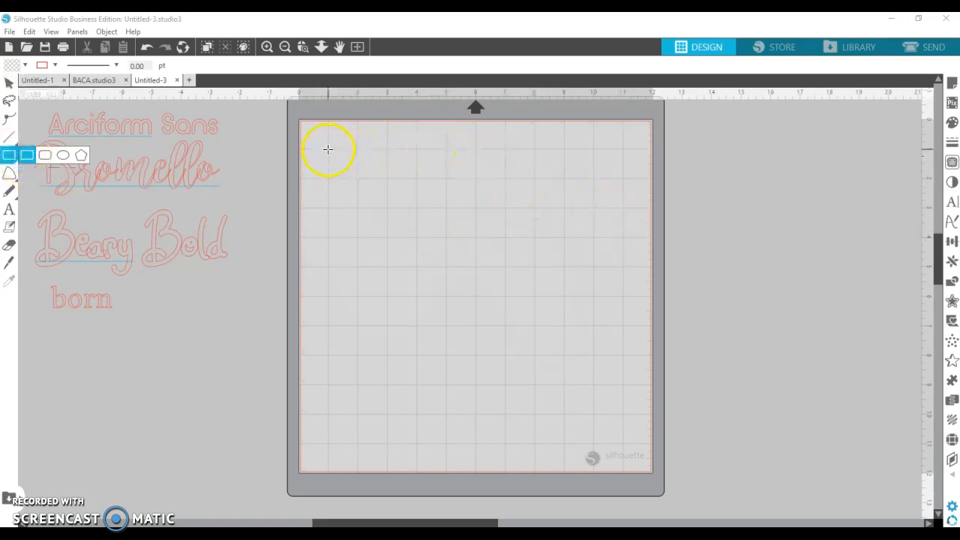
left_click_drag(324, 147, 626, 440)
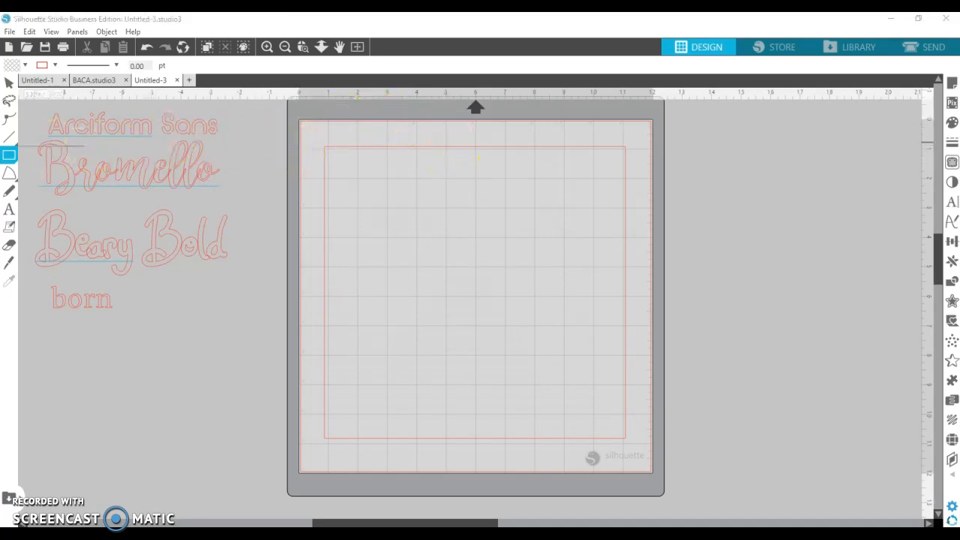
mouse_move(10, 162)
mouse_move(11, 185)
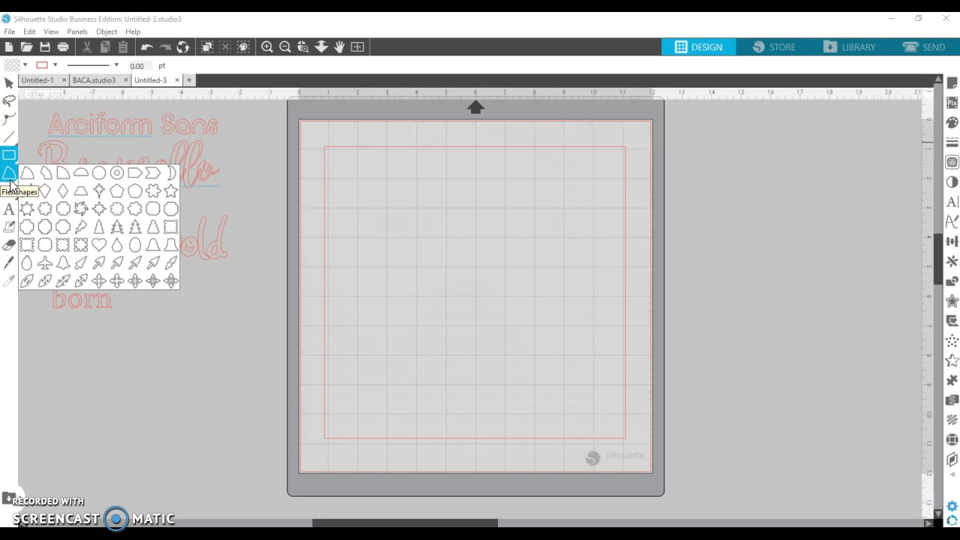
- Draw a small circle beside the word born and select it
left_click(98, 174)
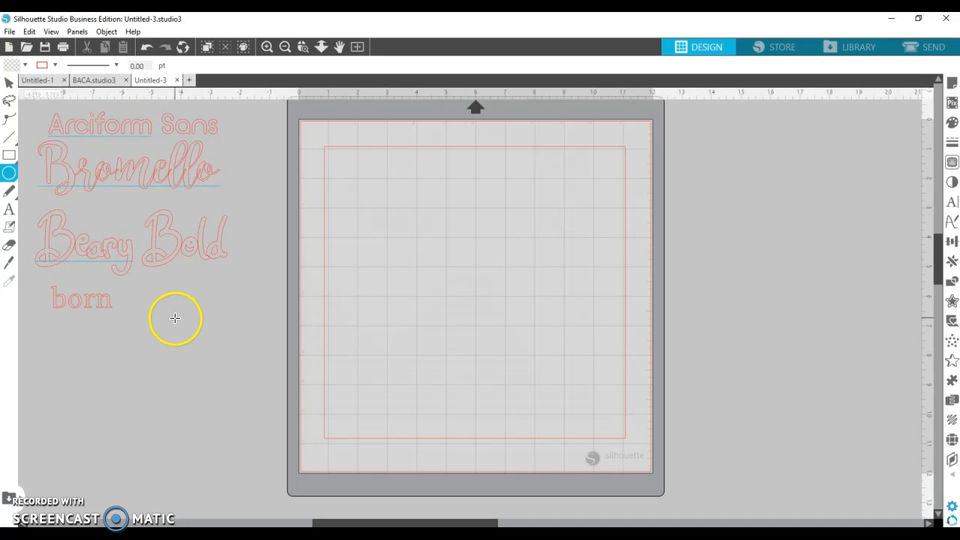
left_click_drag(165, 308, 183, 324)
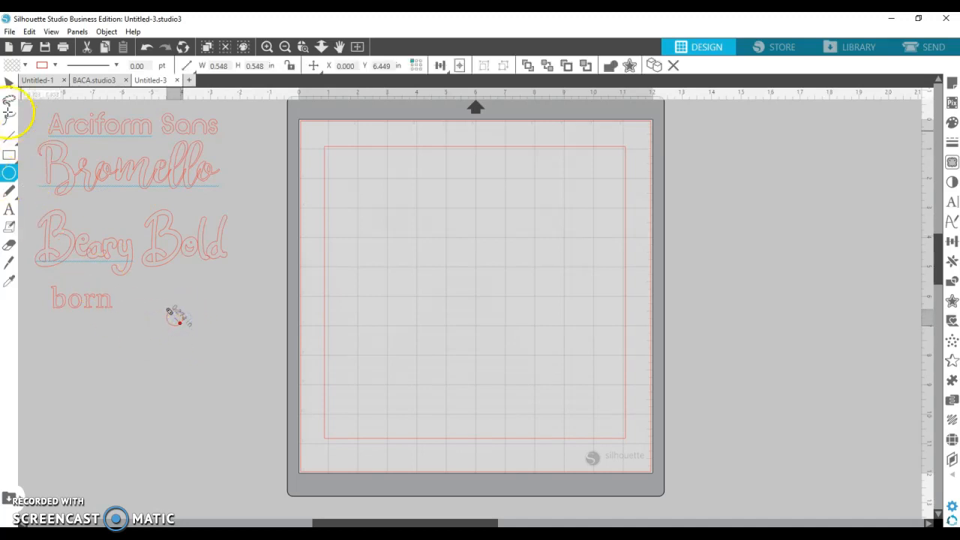
left_click(6, 88)
left_click(174, 328)
- Duplicate the circle five times to start an overlapping chain
right_click(174, 327)
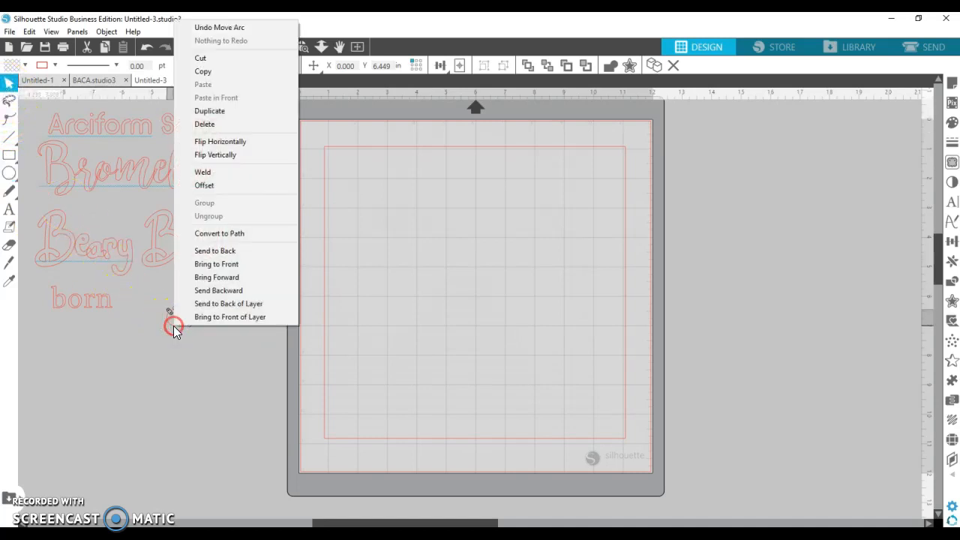
left_click(196, 111)
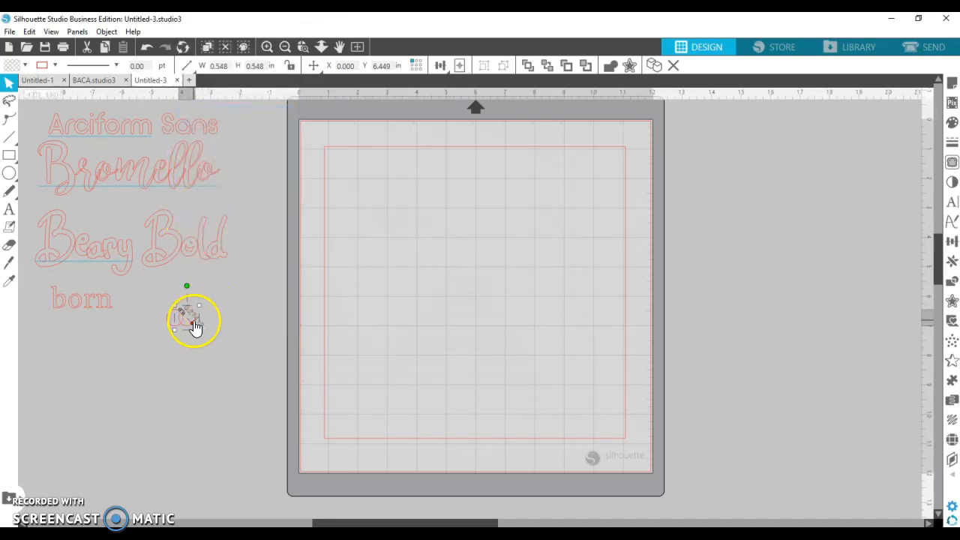
right_click(195, 326)
left_click(231, 104)
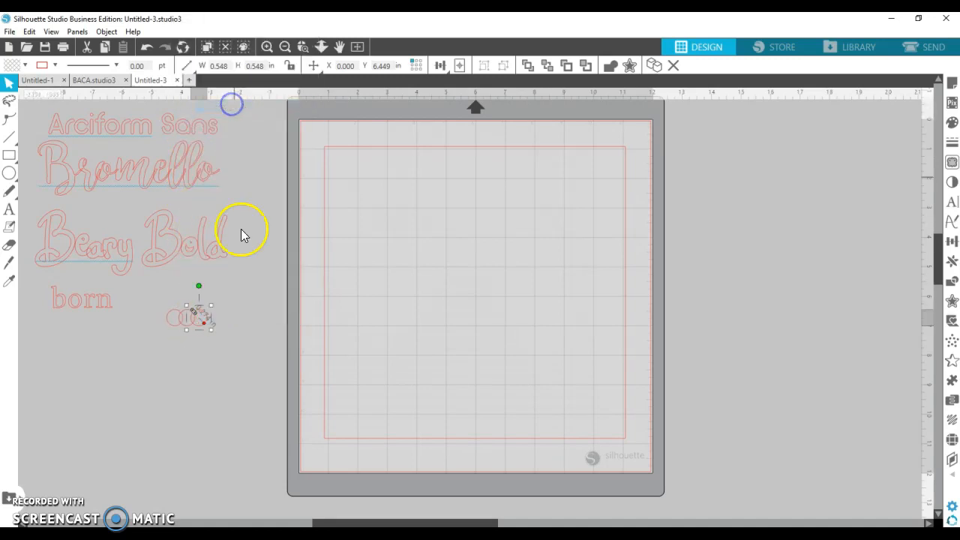
right_click(207, 322)
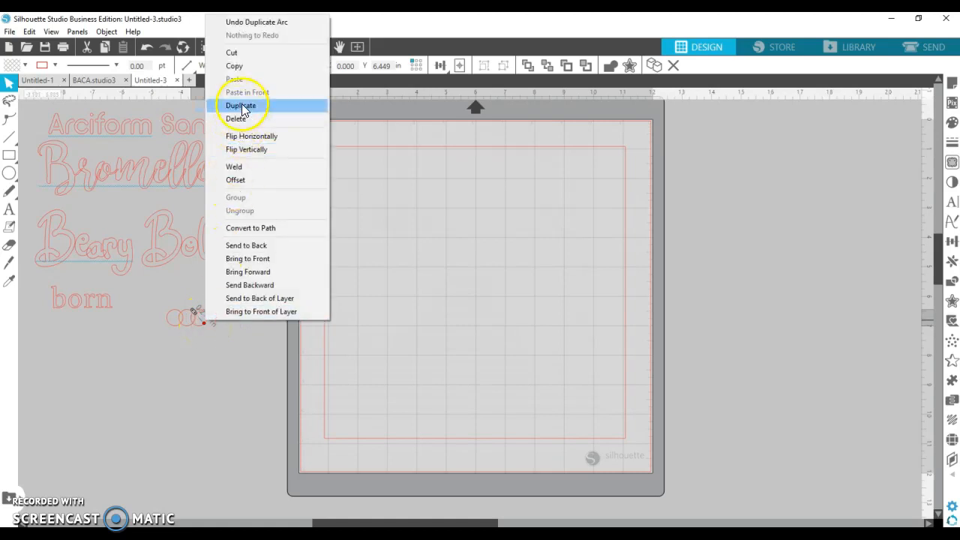
left_click(243, 104)
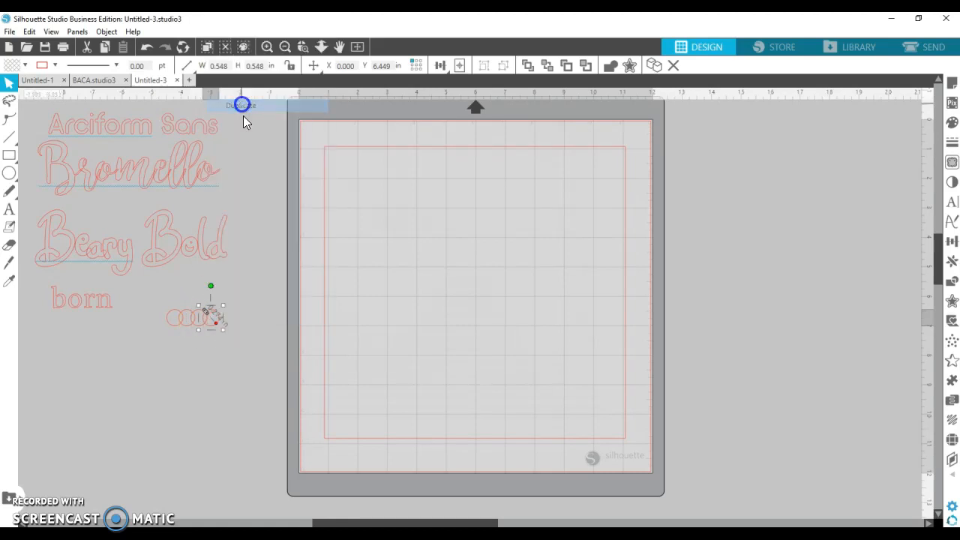
right_click(217, 323)
left_click(234, 314)
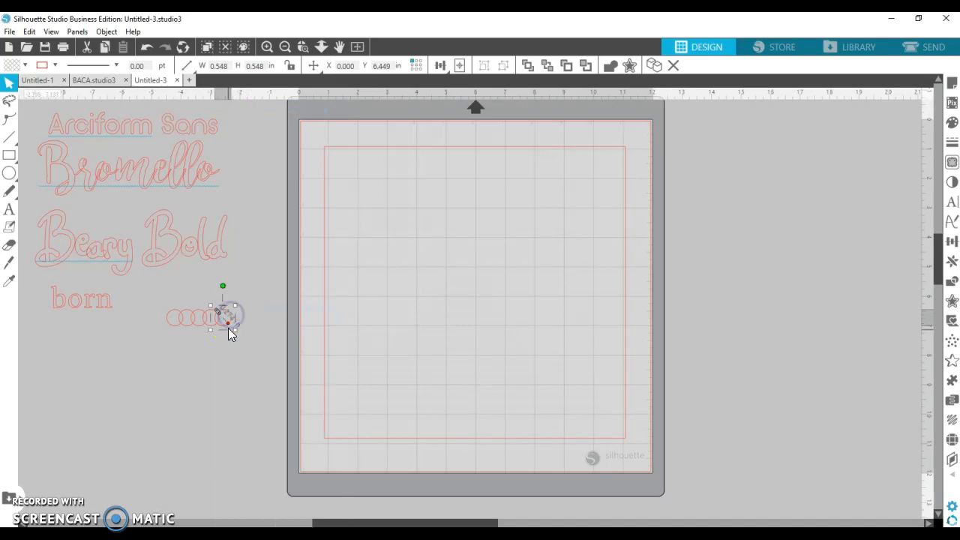
right_click(232, 321)
left_click(251, 315)
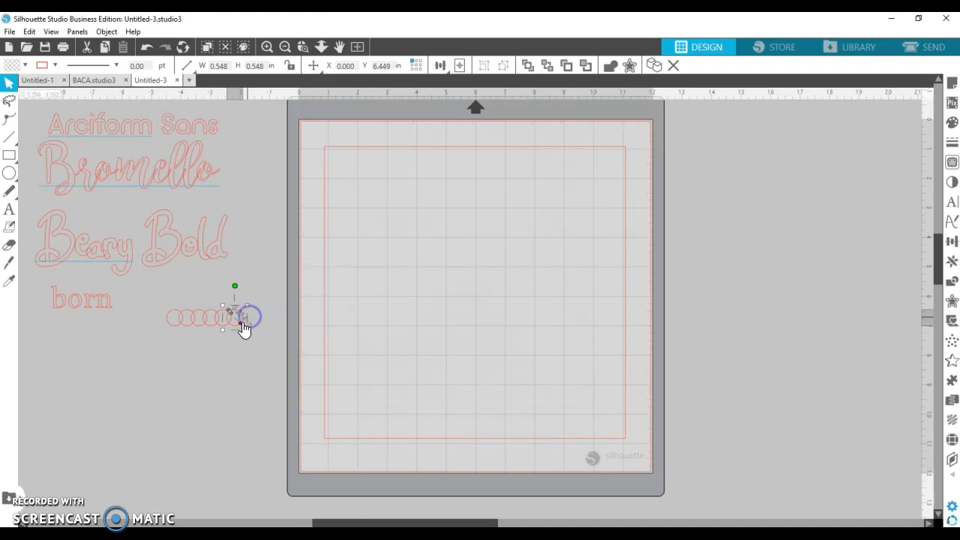
- Add four more circle copies, extending the chain to about 4.217 in long
right_click(242, 321)
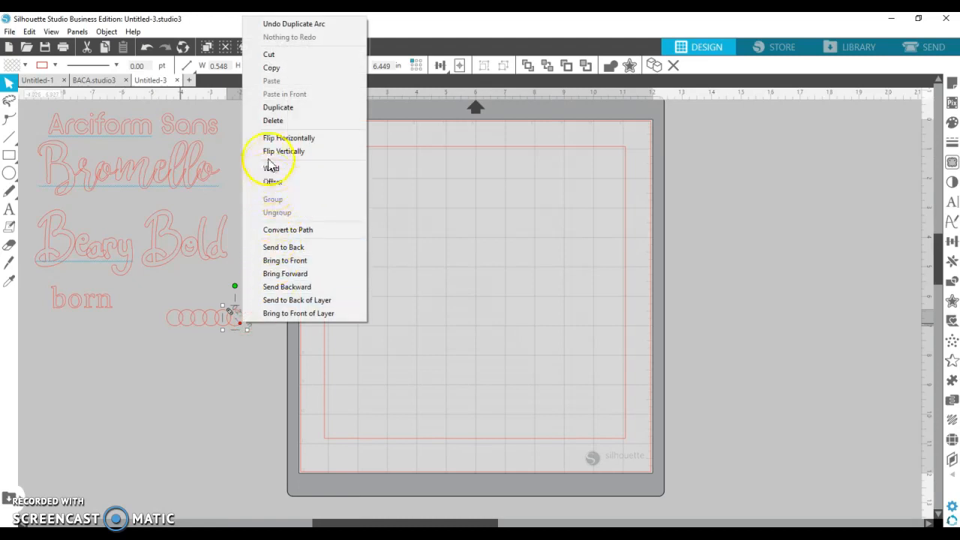
left_click(266, 112)
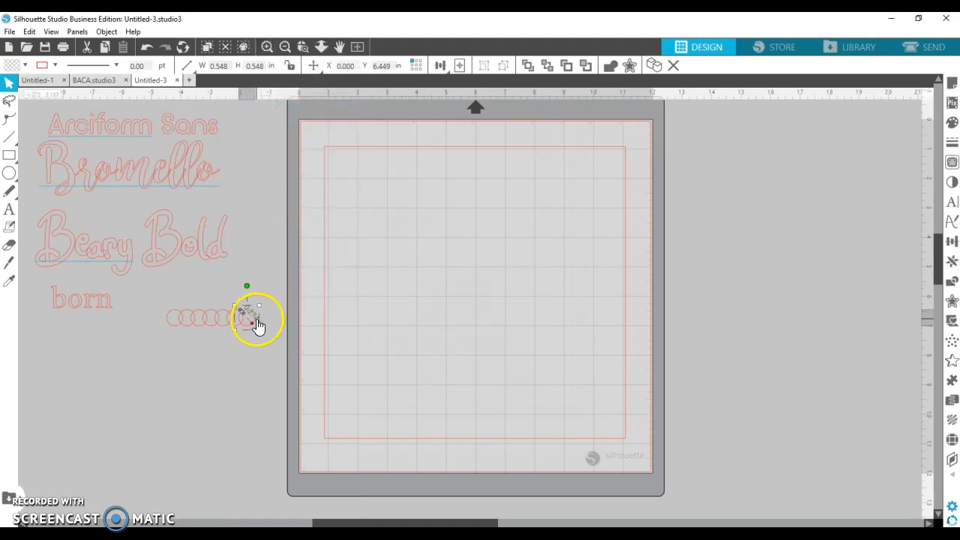
right_click(249, 318)
left_click(293, 110)
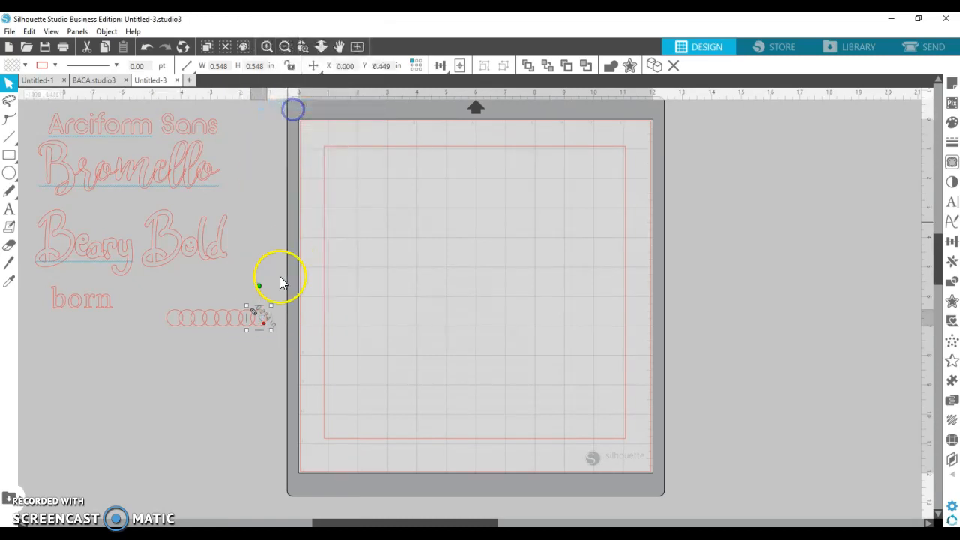
right_click(265, 321)
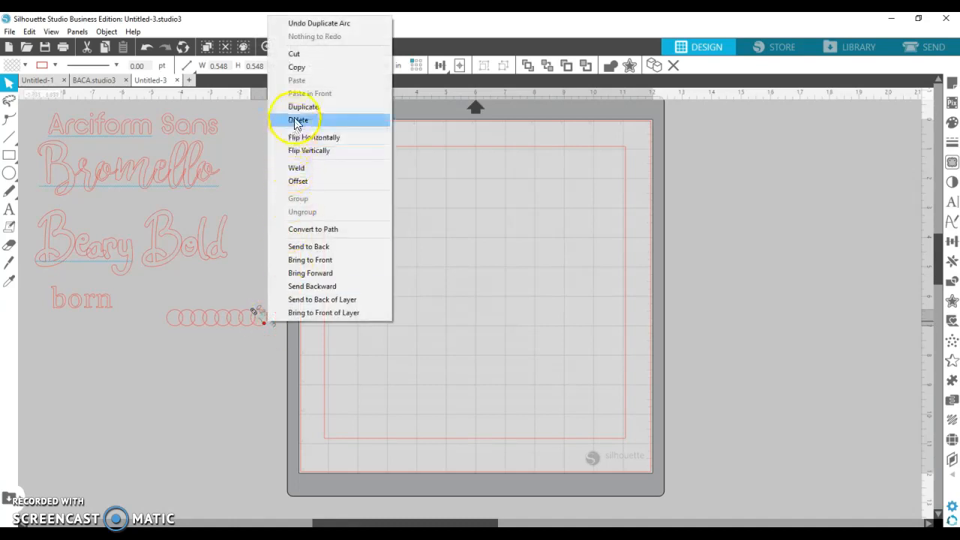
left_click(294, 110)
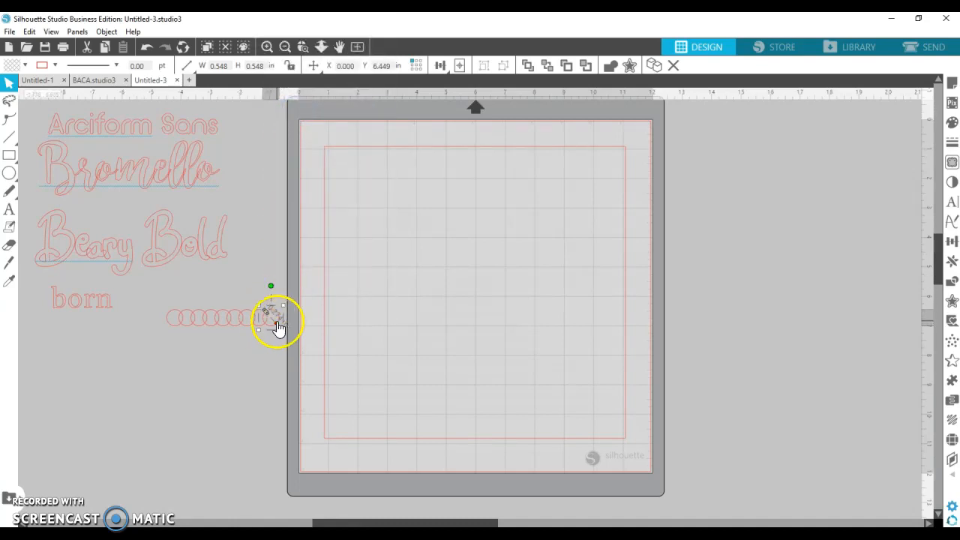
right_click(277, 321)
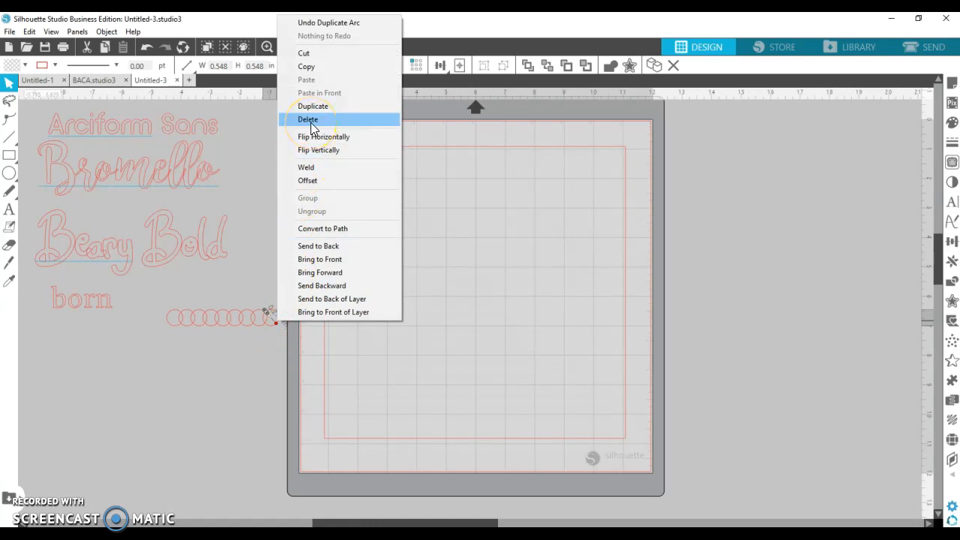
left_click(314, 108)
- Group the circle row into one 4.217 × 0.548 in object and move it inside the border
left_click(229, 375)
left_click_drag(161, 301, 278, 350)
right_click(241, 323)
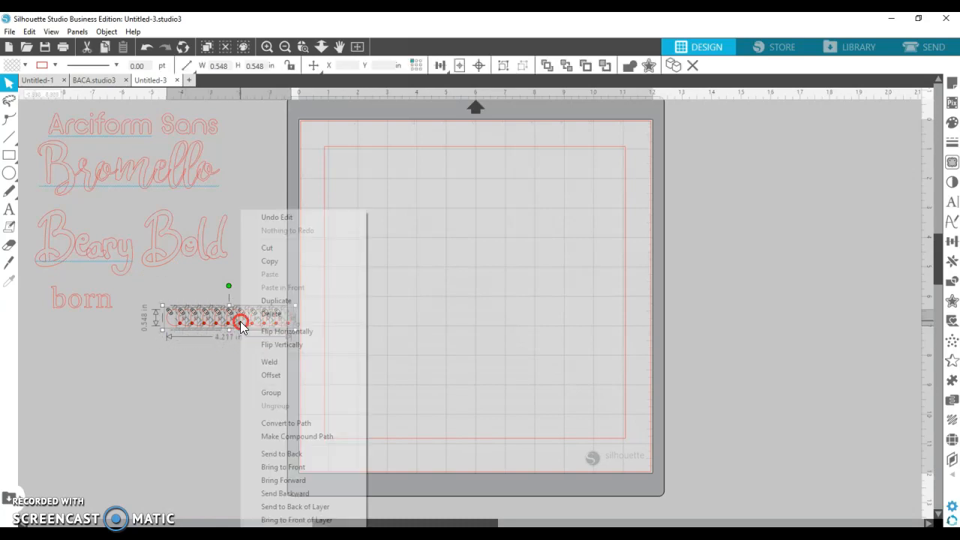
left_click(262, 391)
left_click_drag(246, 323, 406, 285)
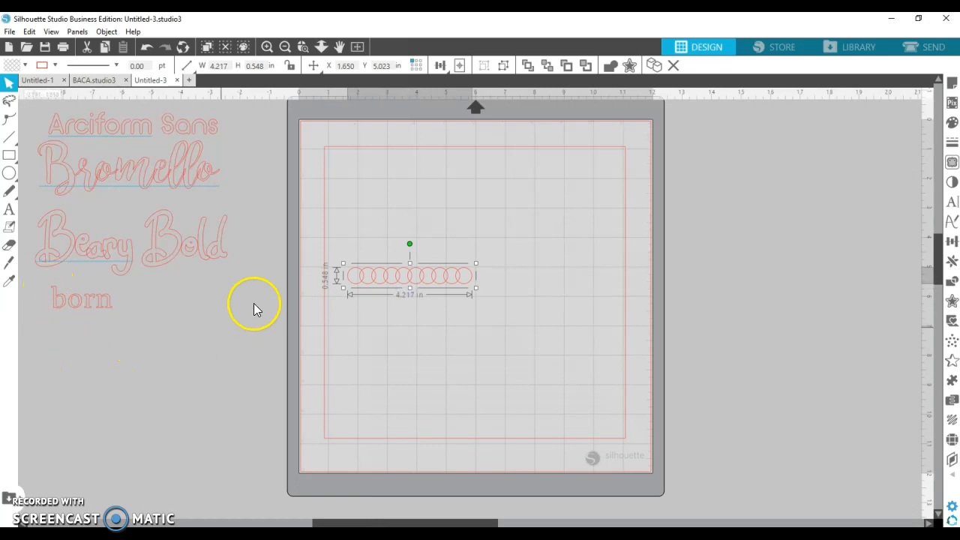
- Draw a small heart below the word born
left_click(13, 210)
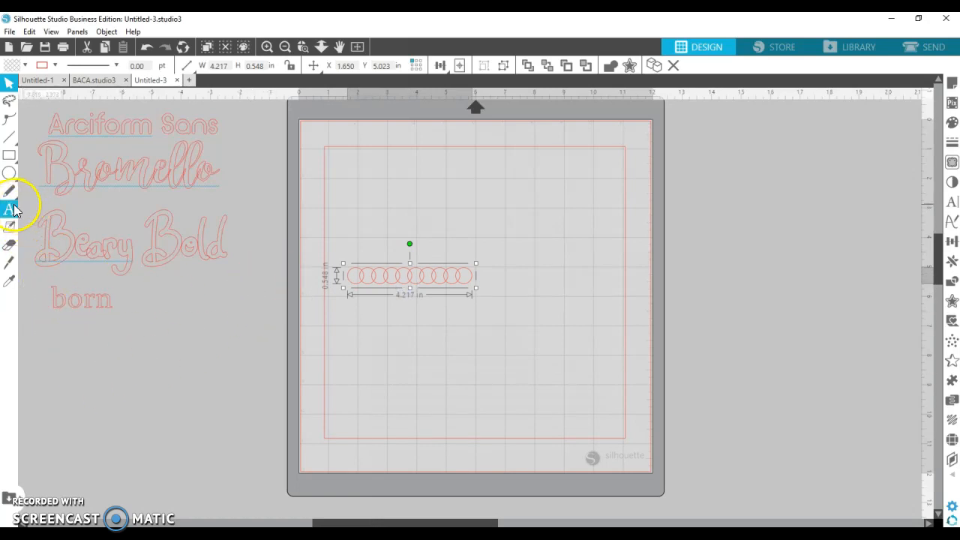
left_click(13, 177)
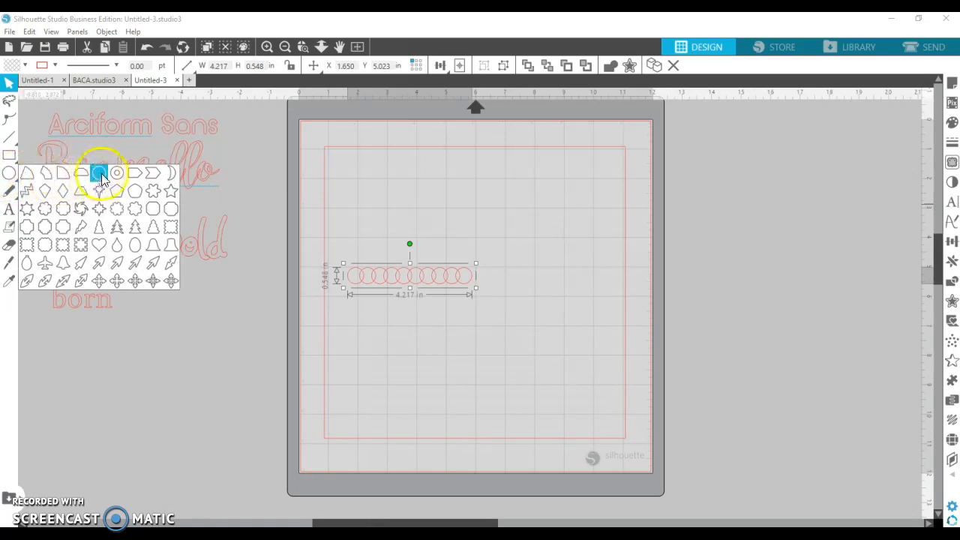
left_click(99, 246)
left_click_drag(144, 342, 144, 331)
left_click(7, 84)
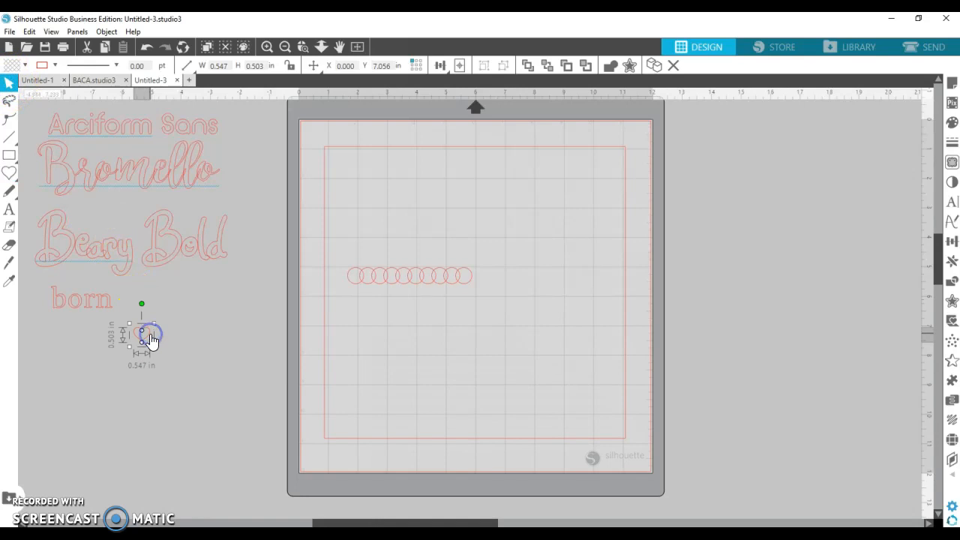
- Duplicate the heart five times to begin an overlapping row
right_click(150, 336)
left_click(167, 122)
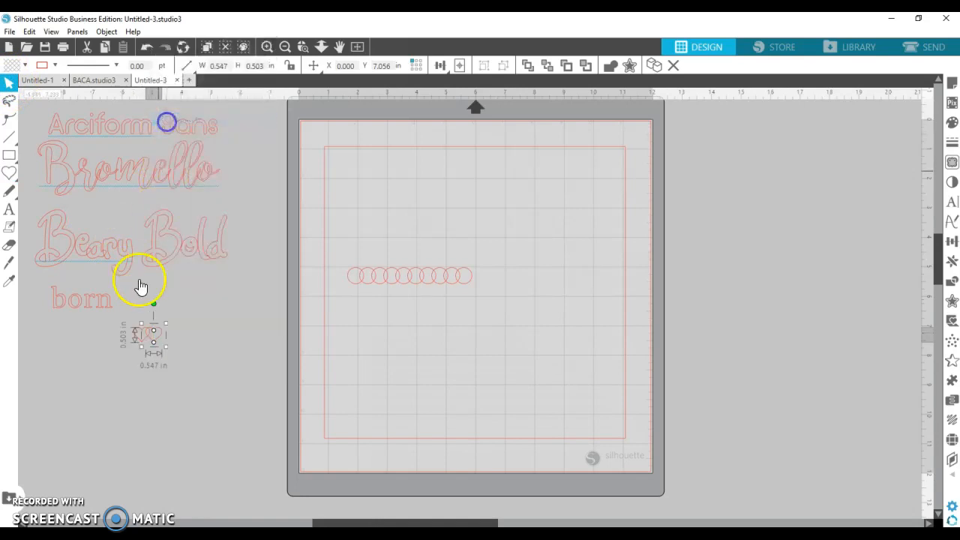
left_click(159, 336)
right_click(158, 337)
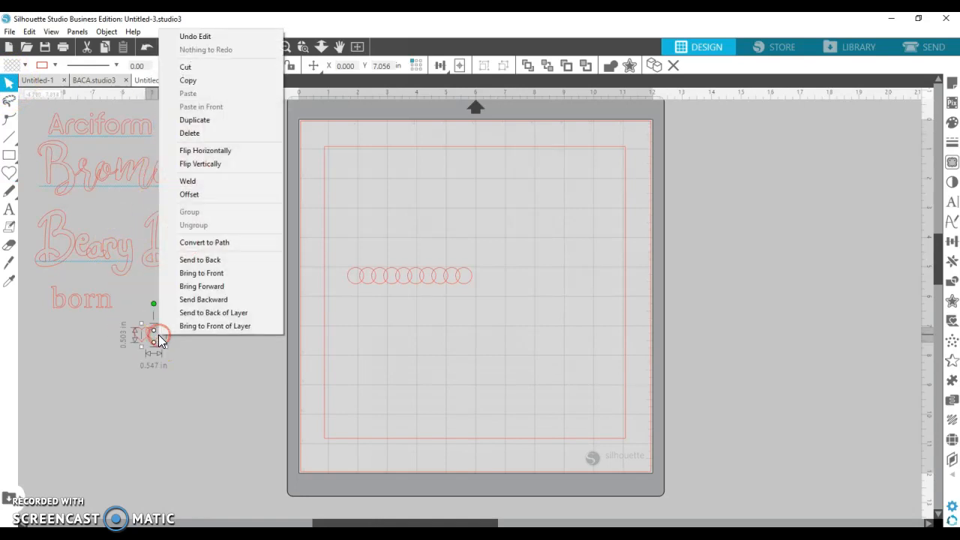
left_click(178, 120)
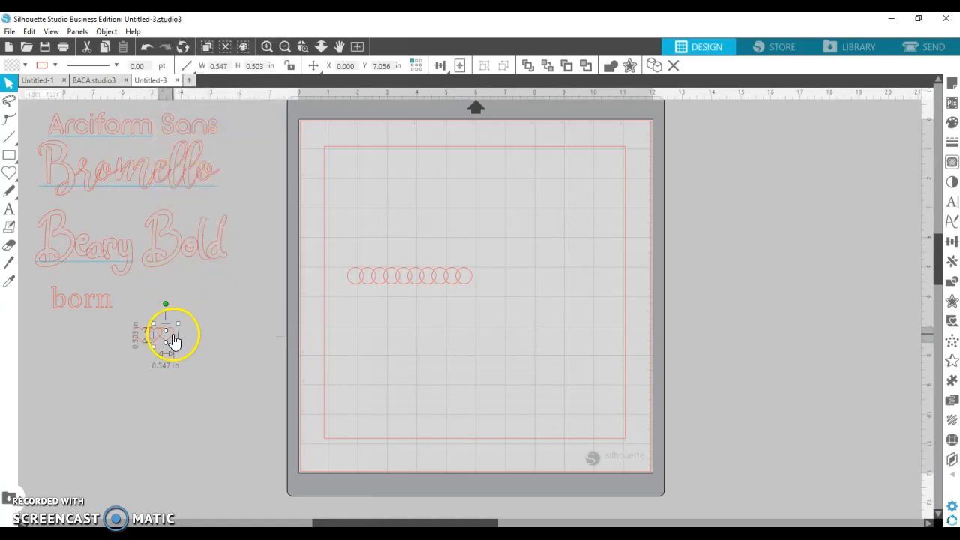
right_click(170, 334)
left_click(209, 119)
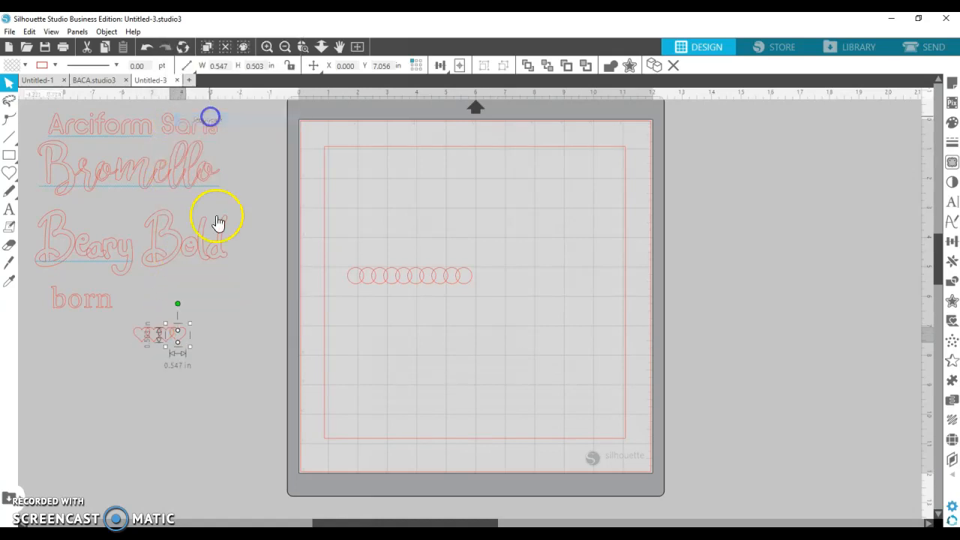
right_click(187, 336)
left_click(219, 120)
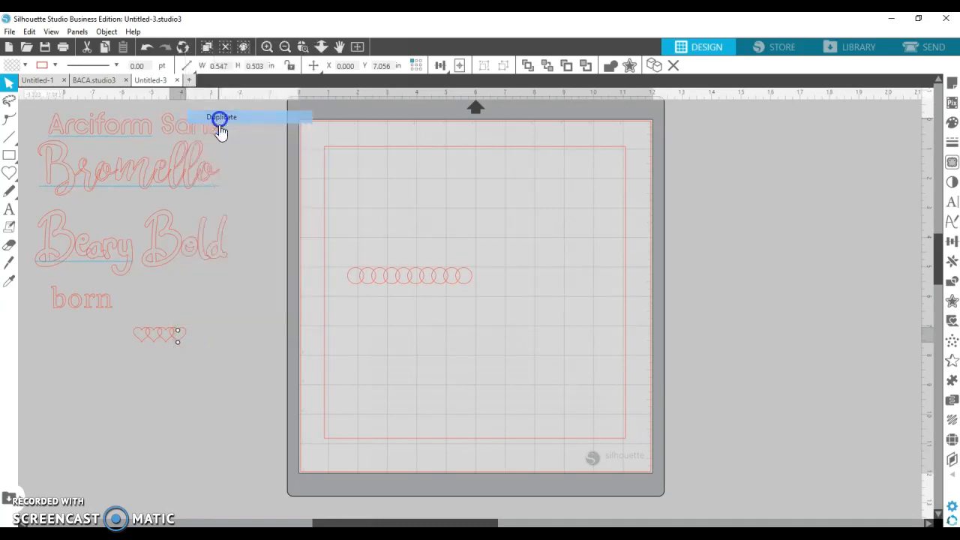
right_click(197, 338)
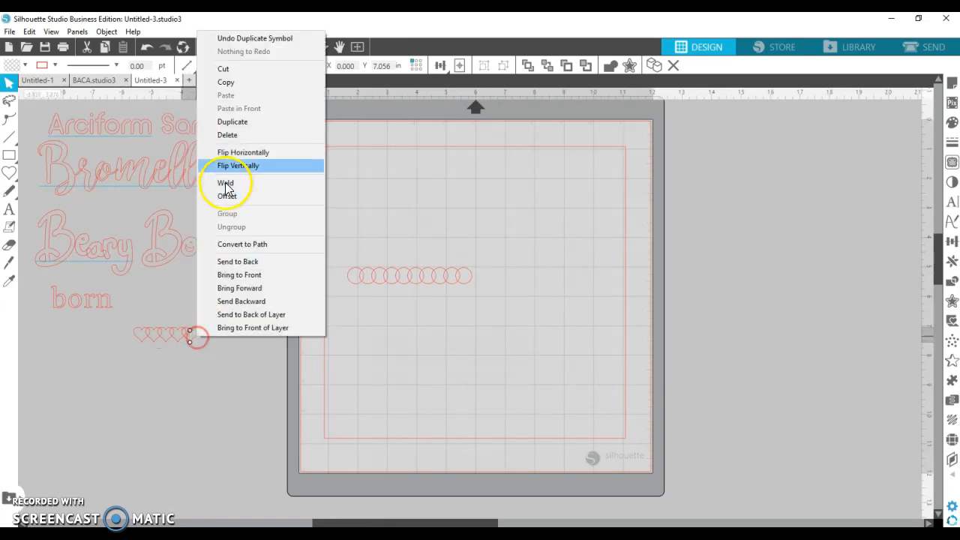
left_click(229, 121)
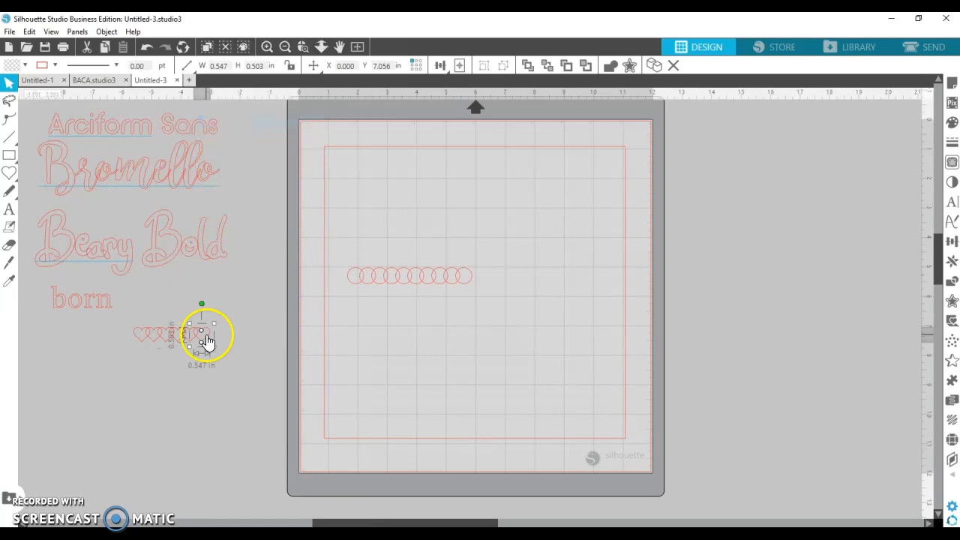
- Add four more heart copies so about ten hearts sit below born
right_click(207, 340)
left_click(242, 121)
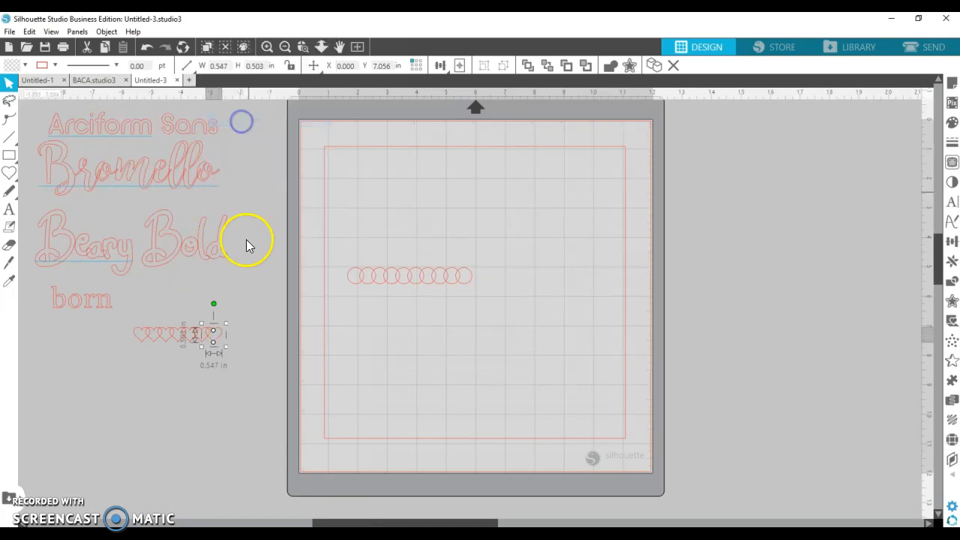
right_click(221, 336)
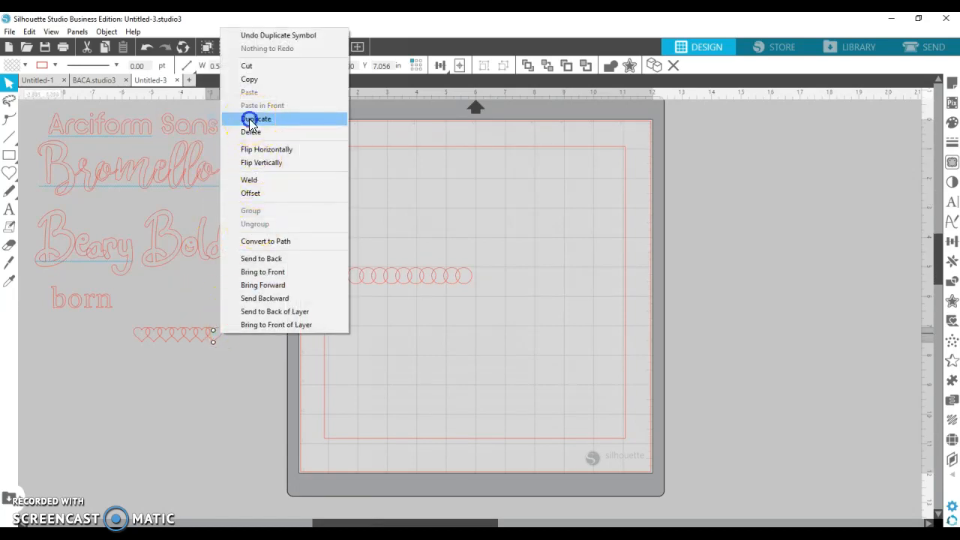
left_click(251, 121)
right_click(233, 337)
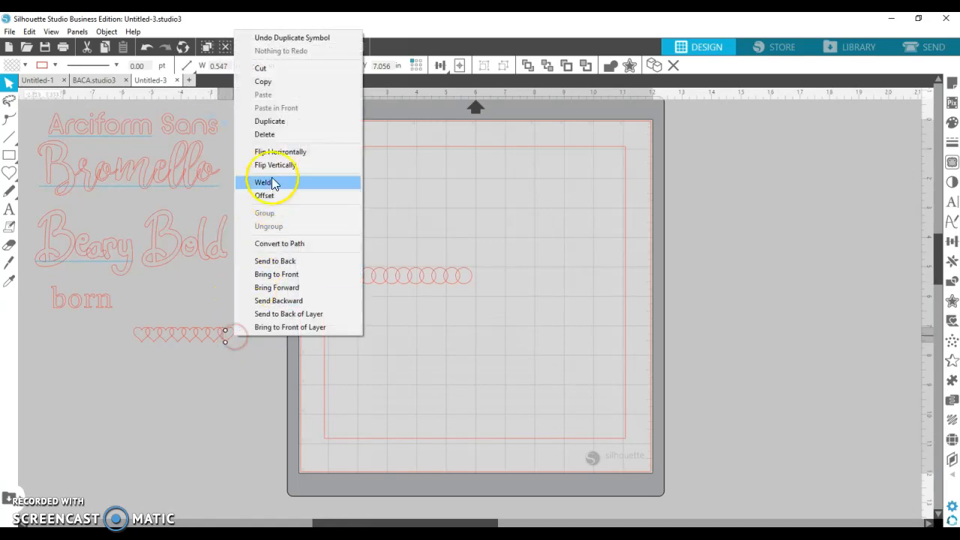
left_click(264, 121)
right_click(246, 337)
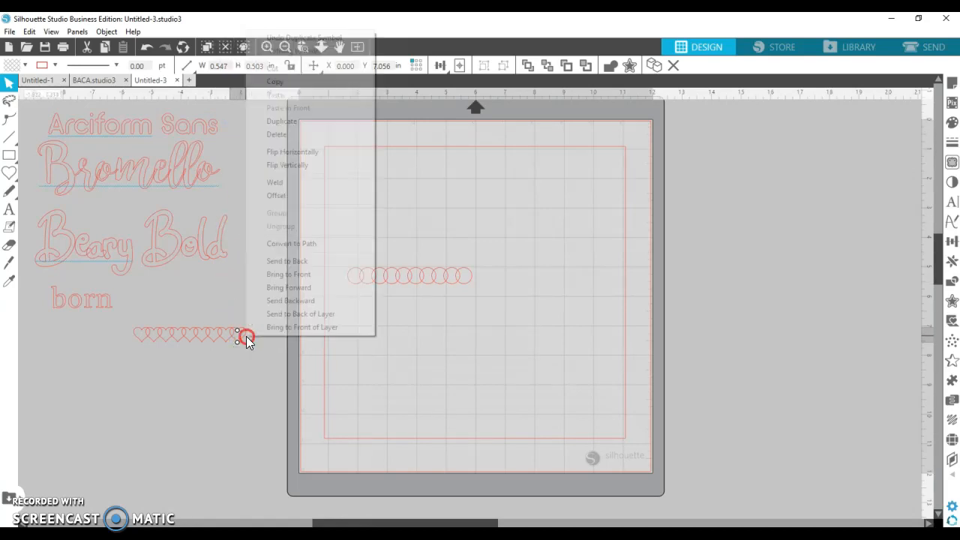
left_click(288, 123)
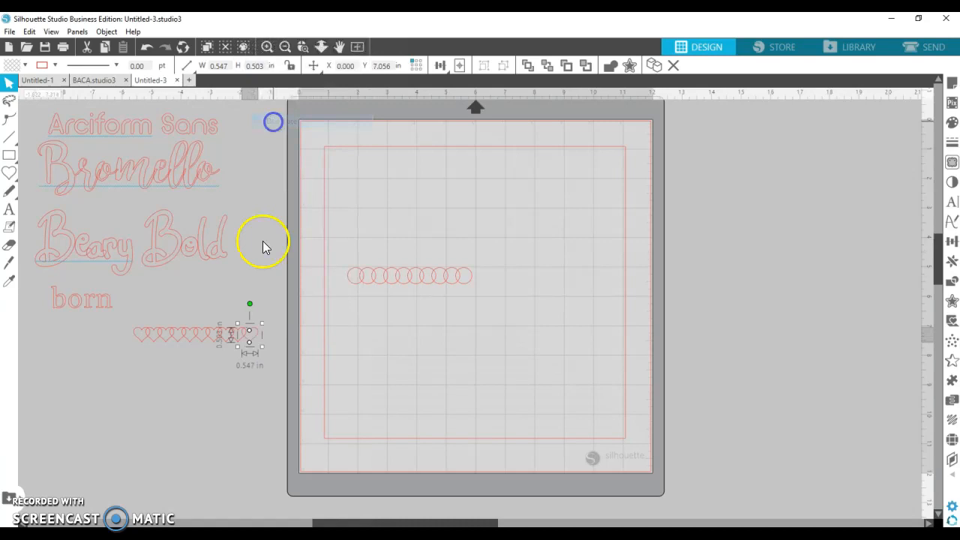
left_click(161, 387)
- Move the 4.215 × 0.503 in heart row lower-left and bring up the Text Style settings
mouse_move(11, 178)
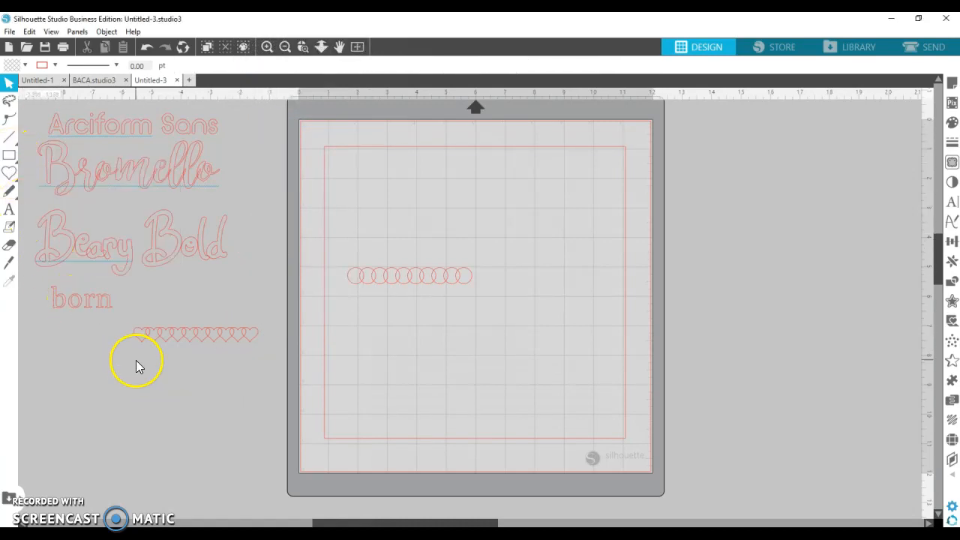
left_click_drag(129, 316, 271, 359)
left_click_drag(218, 339, 135, 426)
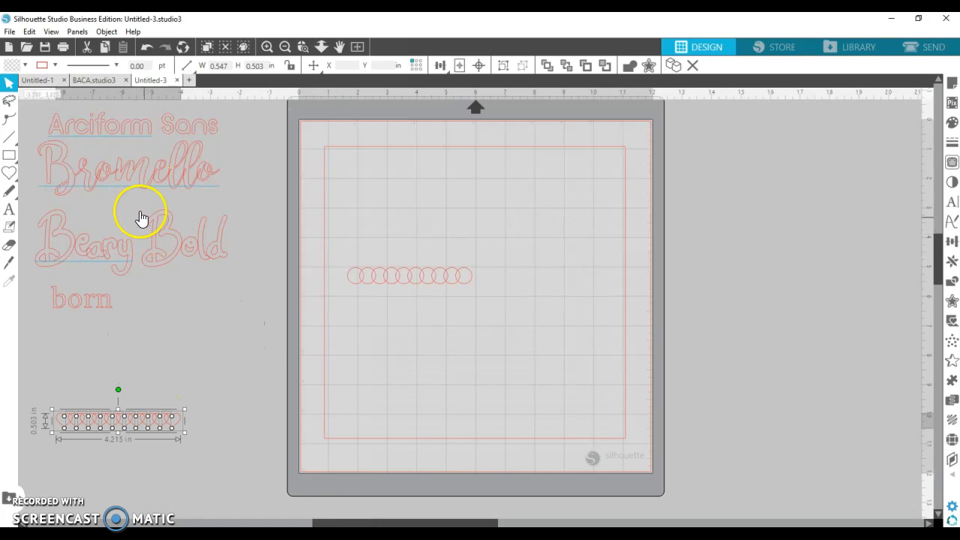
left_click(9, 227)
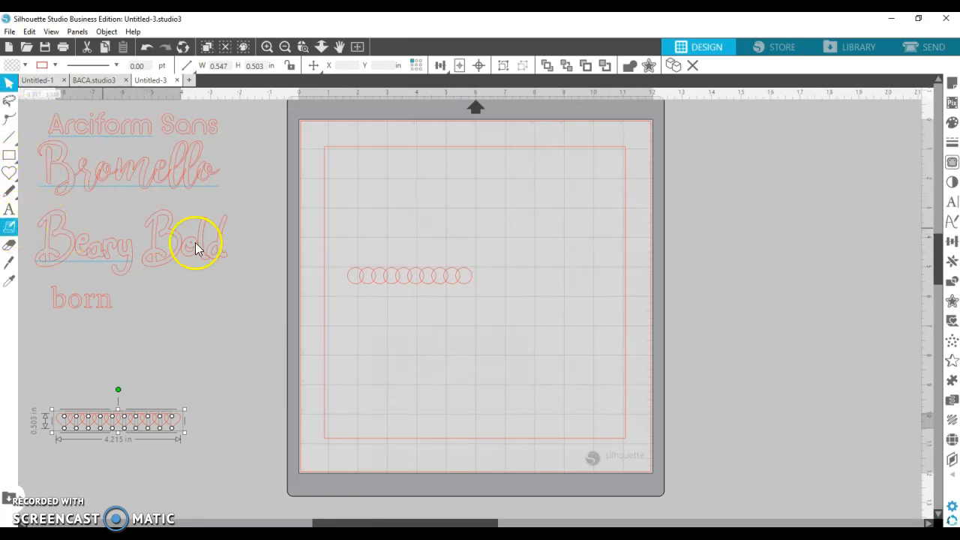
left_click(952, 204)
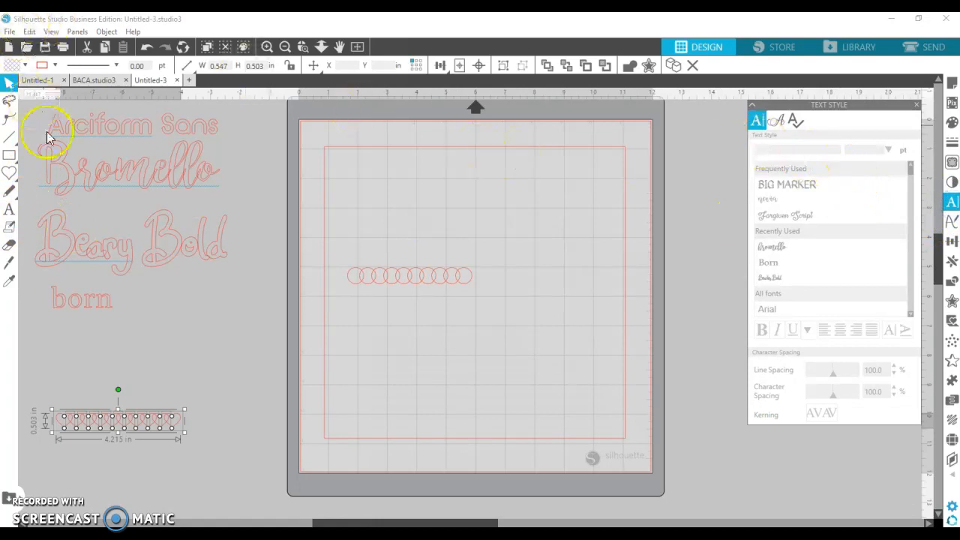
- Clear the selection and start a new Bromello 72 pt text line on the mat
left_click(722, 275)
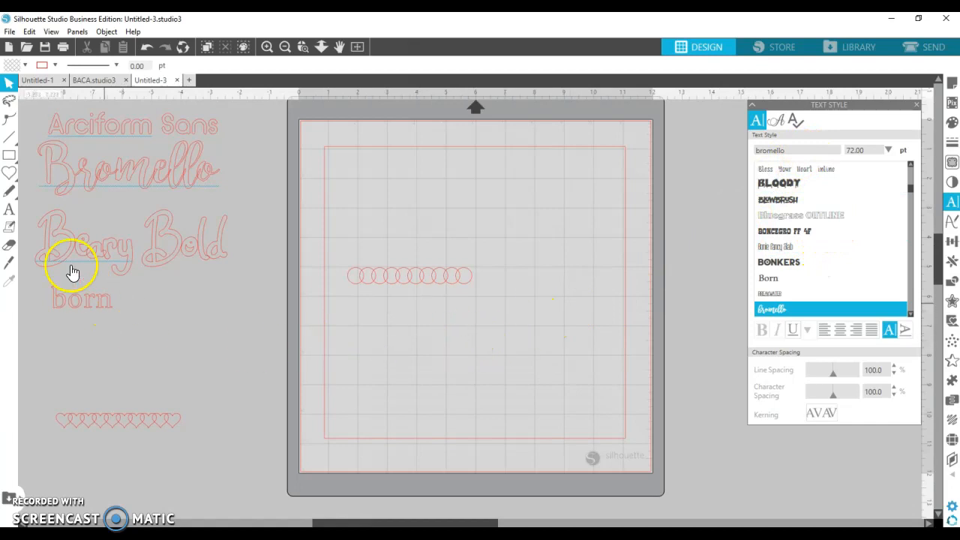
left_click(9, 210)
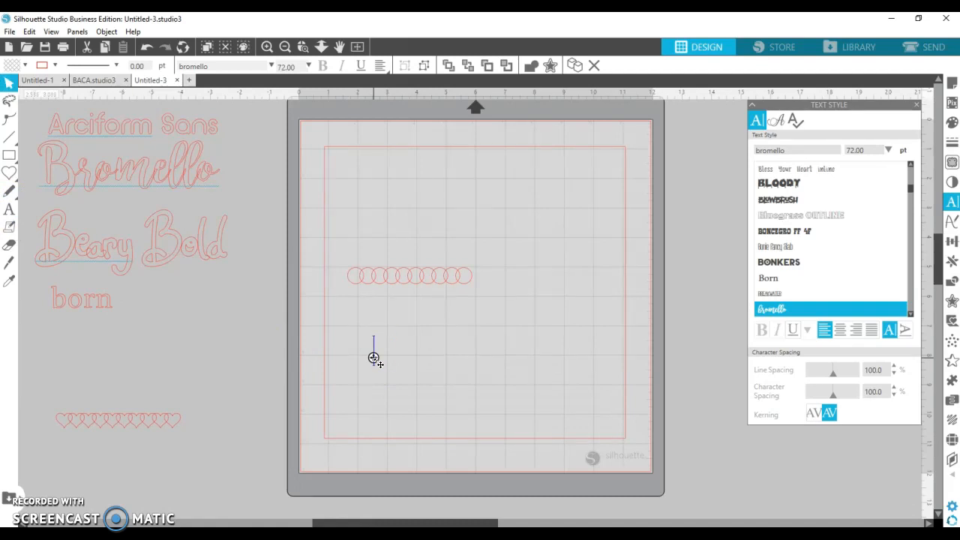
type("Fr")
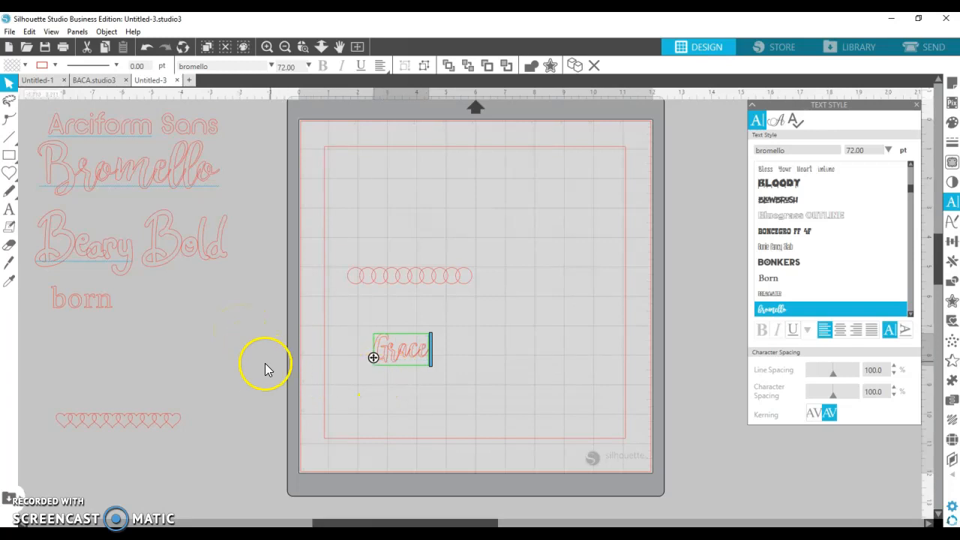
left_click(123, 310)
left_click(418, 386)
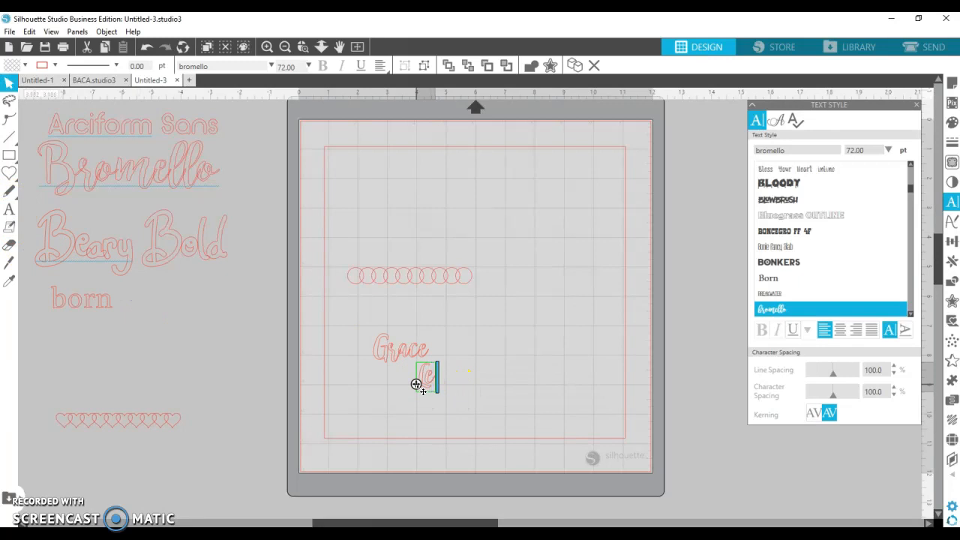
type("Lee")
left_click(390, 394)
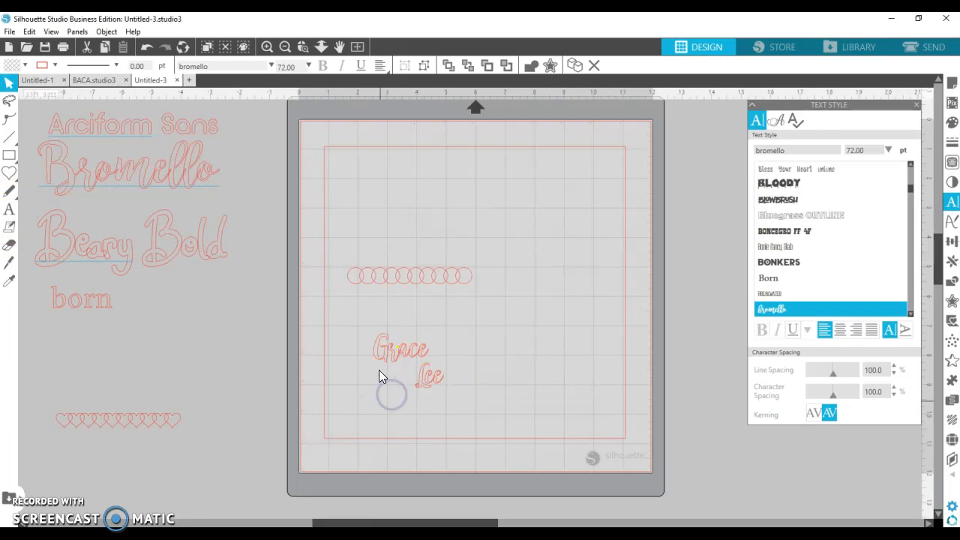
left_click_drag(385, 360, 368, 350)
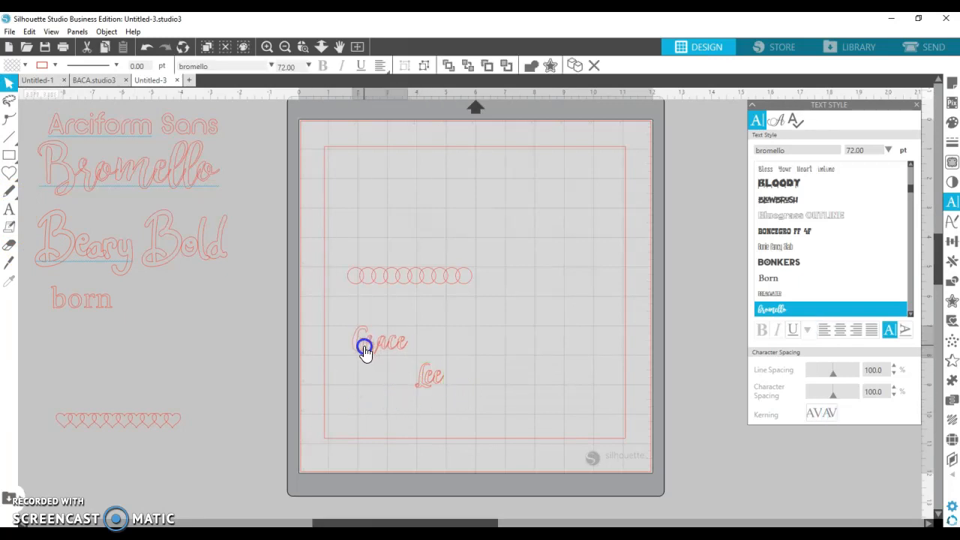
left_click_drag(412, 323, 503, 302)
left_click(408, 343)
left_click_drag(425, 332, 413, 337)
left_click(425, 385)
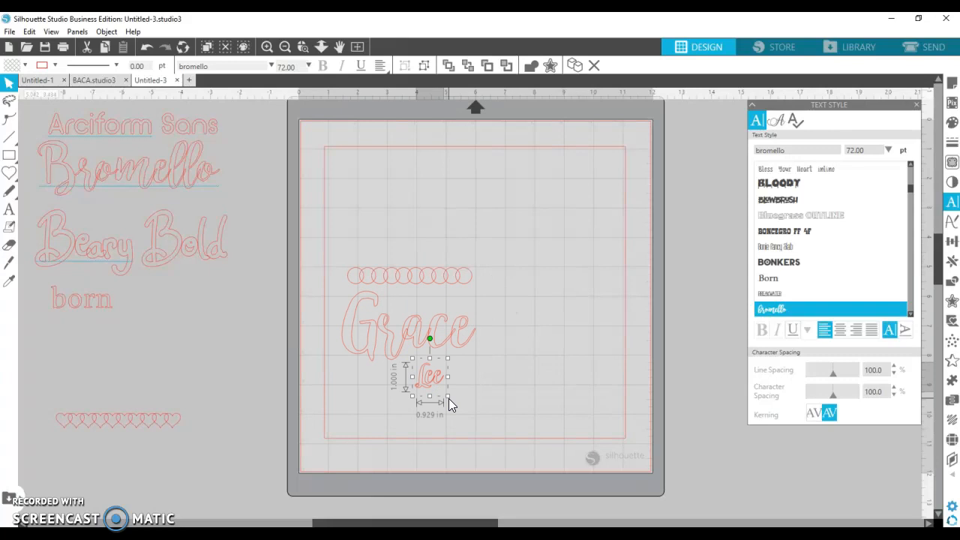
left_click_drag(449, 397, 517, 419)
left_click_drag(459, 416, 514, 344)
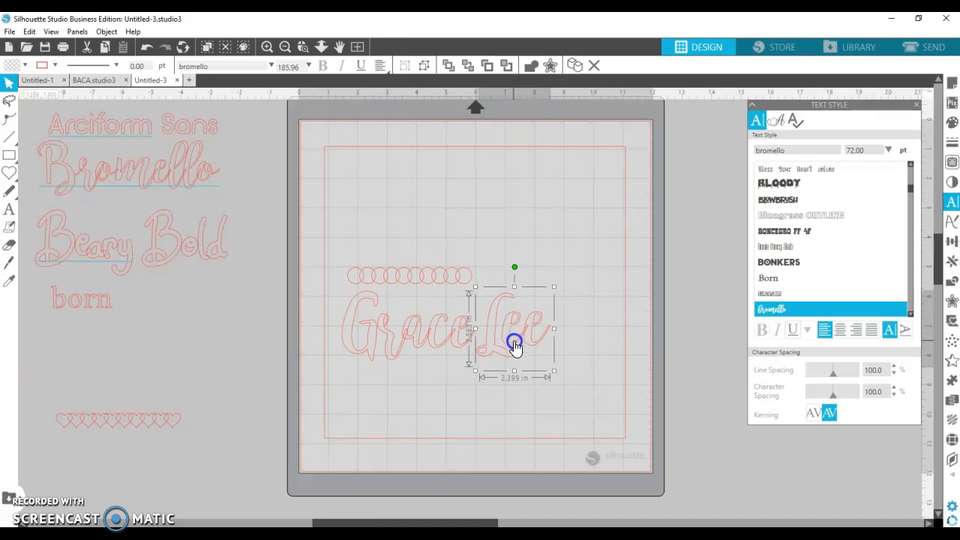
- Move the circle row off the mat to sit above the hearts
left_click(429, 403)
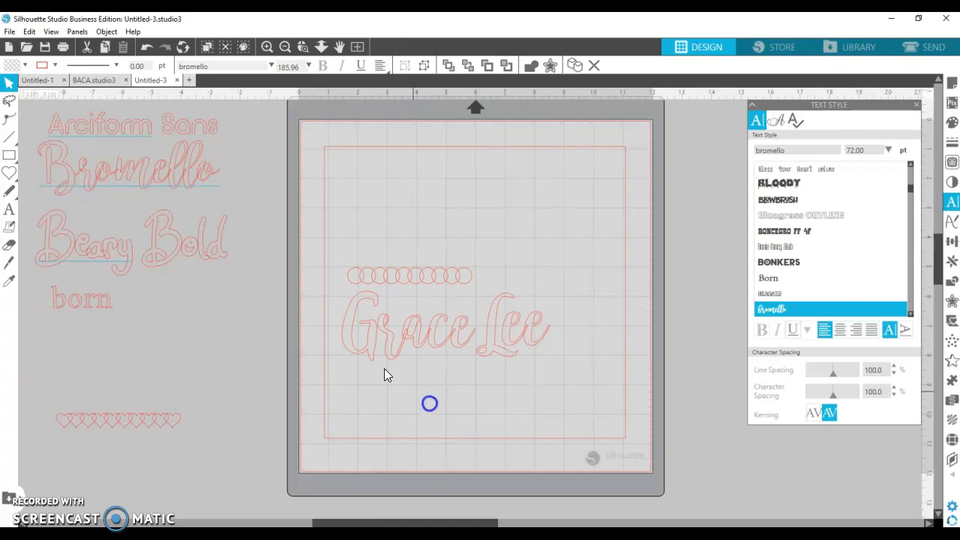
left_click(390, 284)
left_click_drag(389, 284, 110, 403)
left_click(463, 385)
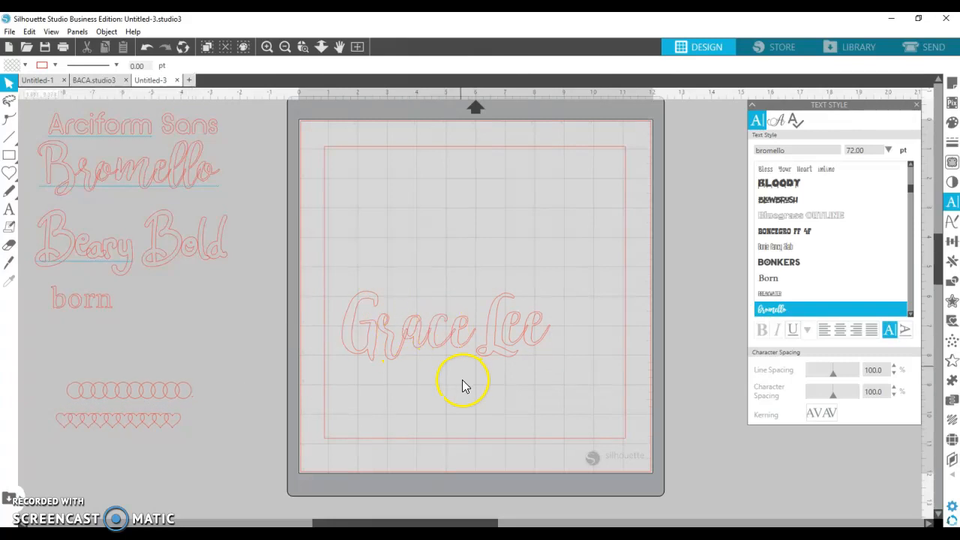
left_click_drag(337, 281, 557, 366)
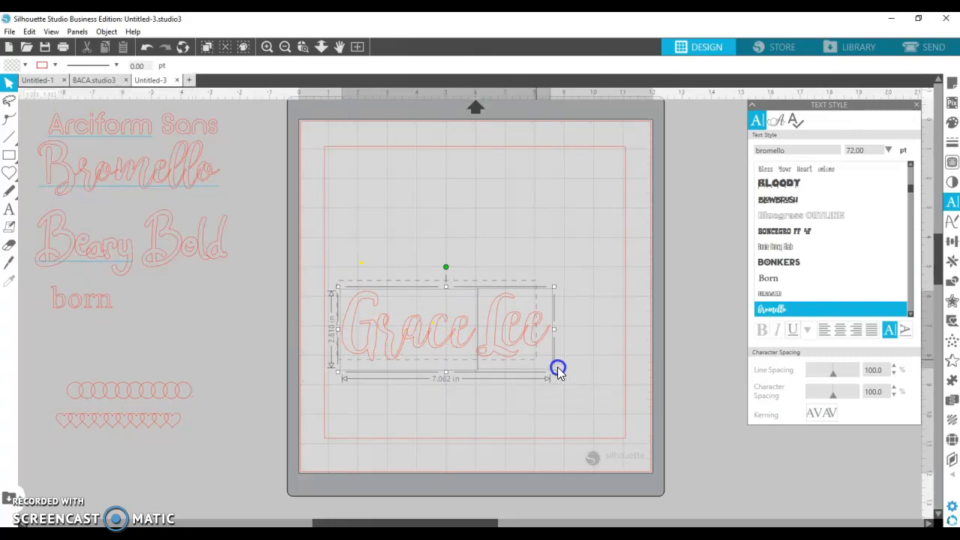
right_click(492, 342)
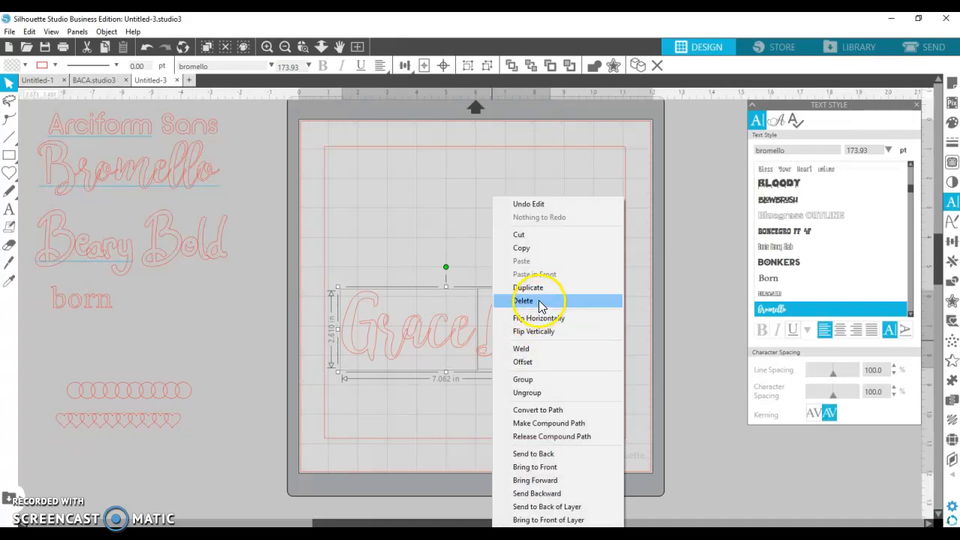
left_click(552, 350)
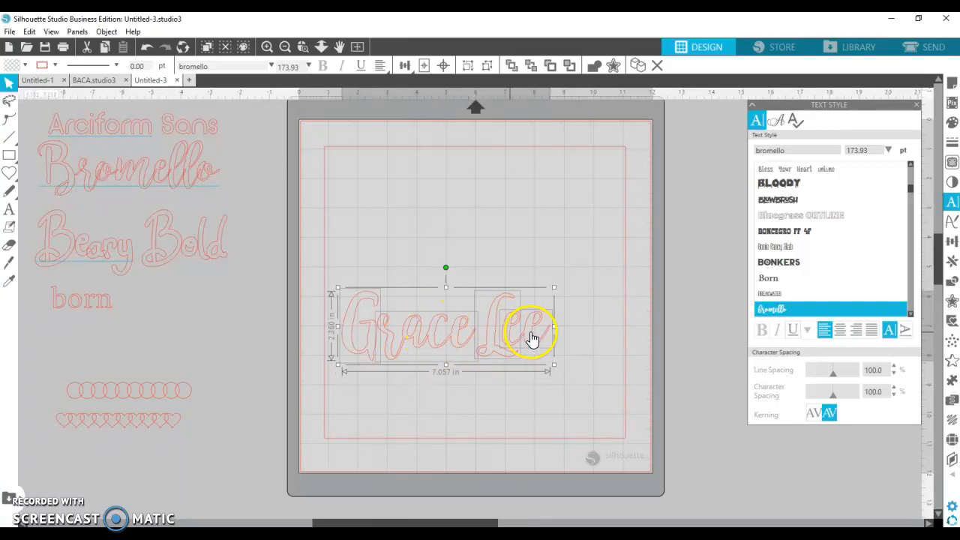
left_click(420, 334)
right_click(420, 334)
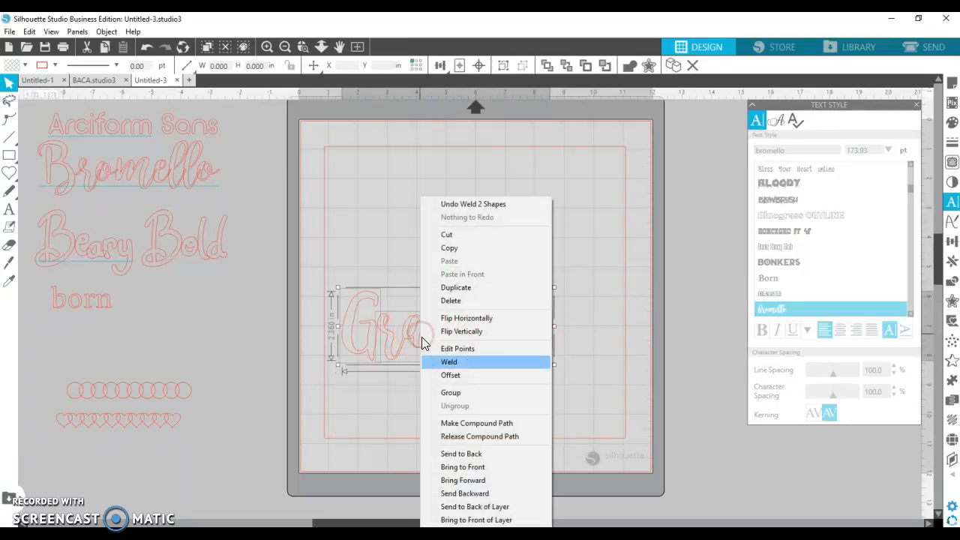
left_click(438, 391)
left_click_drag(440, 354, 454, 208)
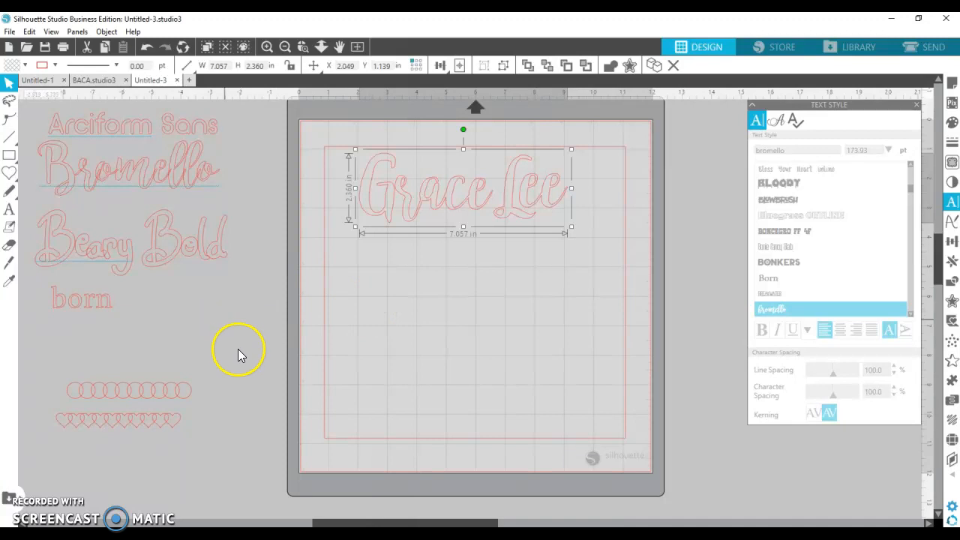
- Choose the Born font in the Text Style font list for new text
left_click(75, 309)
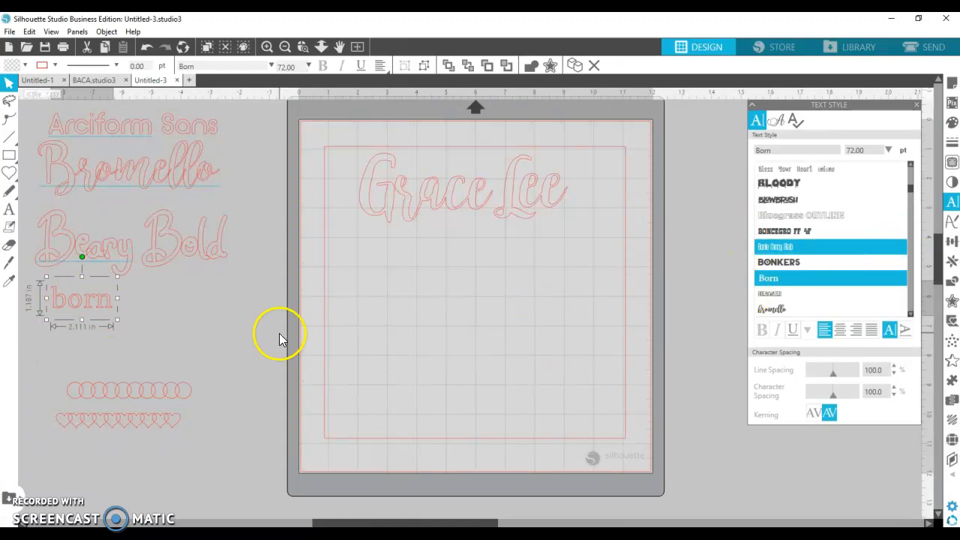
left_click(9, 209)
left_click(178, 303)
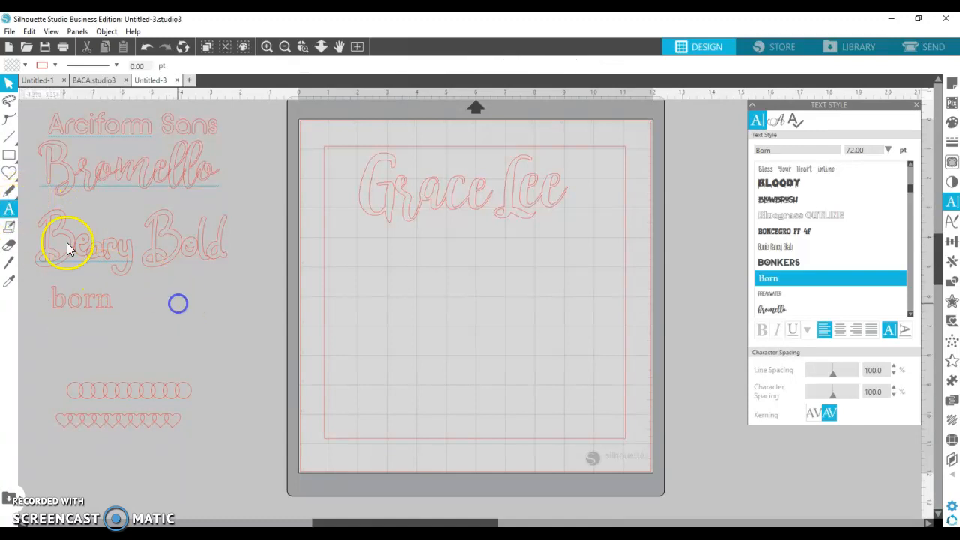
left_click(821, 308)
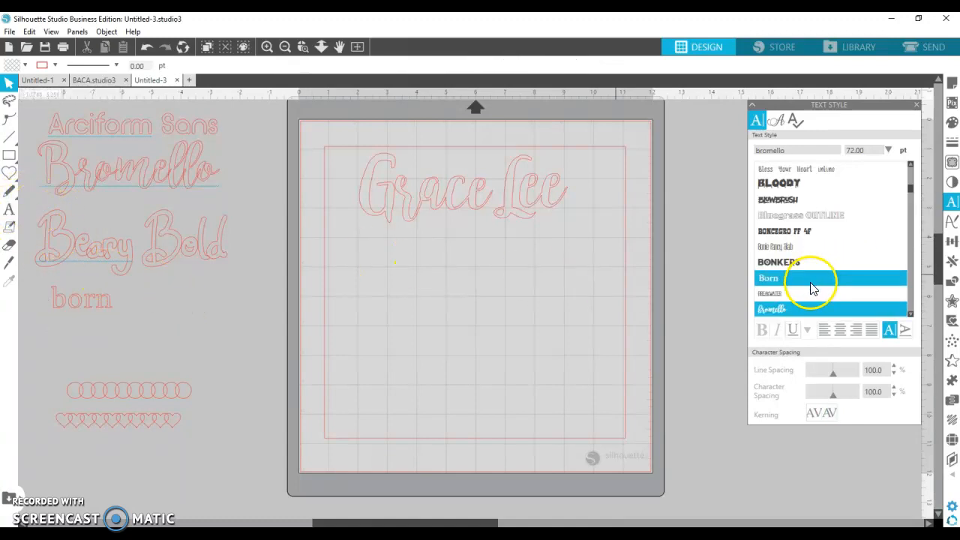
left_click(814, 288)
left_click(9, 209)
left_click(346, 327)
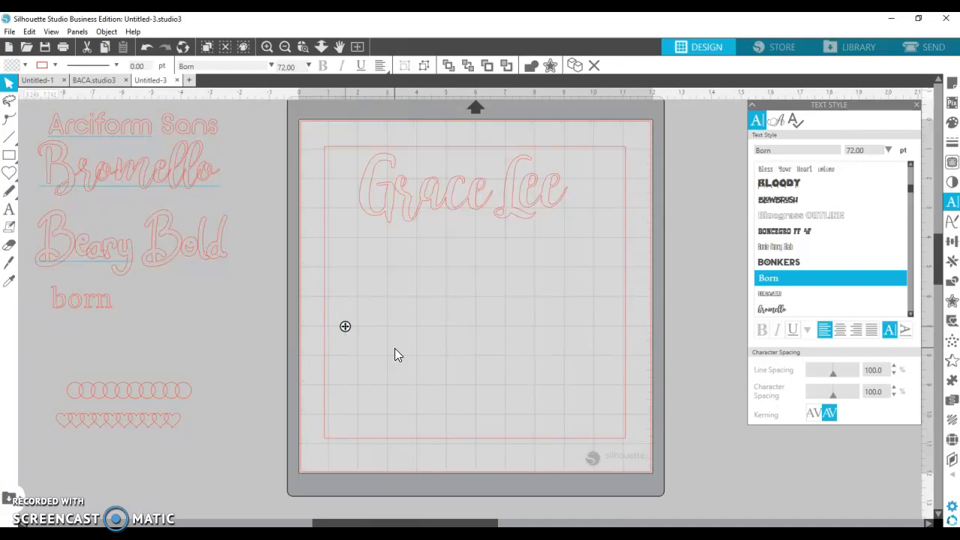
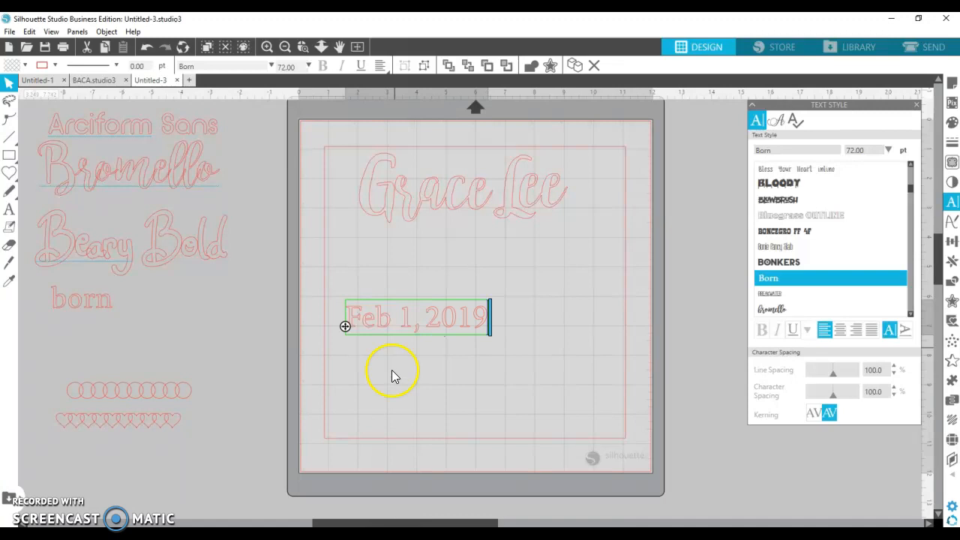
left_click(395, 377)
left_click(403, 324)
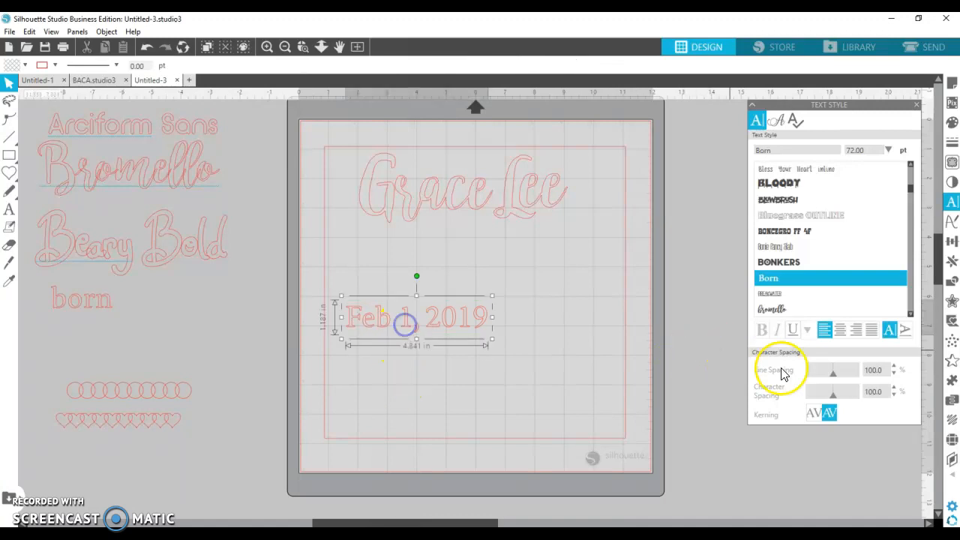
left_click(815, 412)
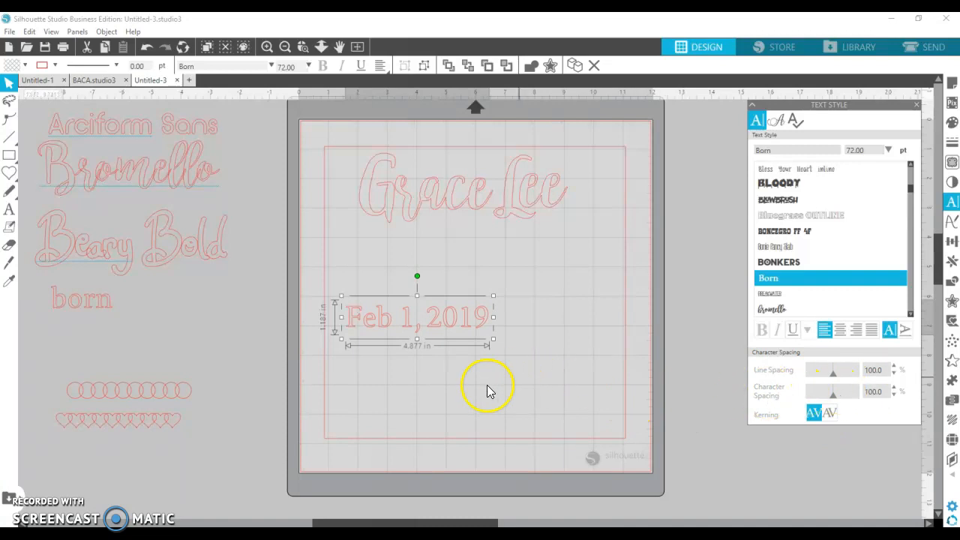
left_click(450, 390)
left_click_drag(377, 330, 372, 287)
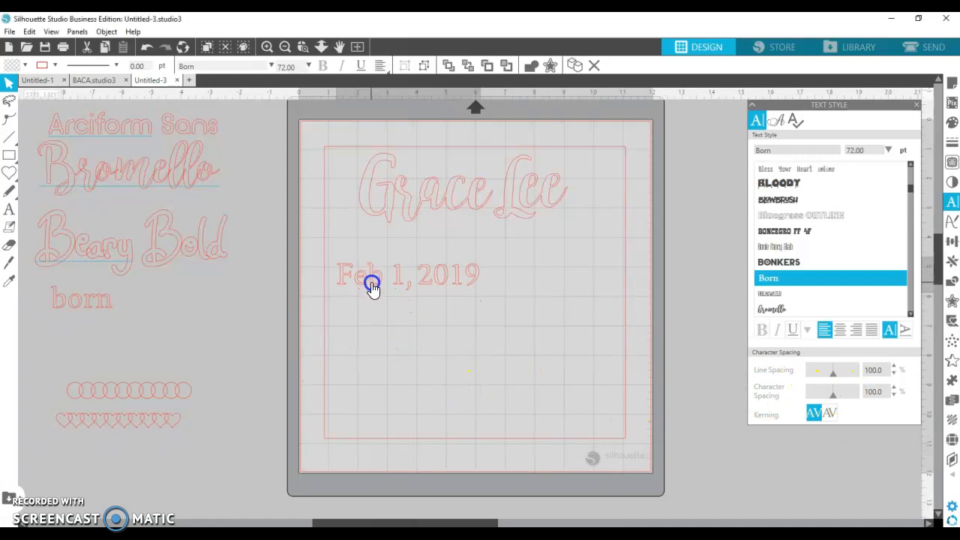
left_click(380, 329)
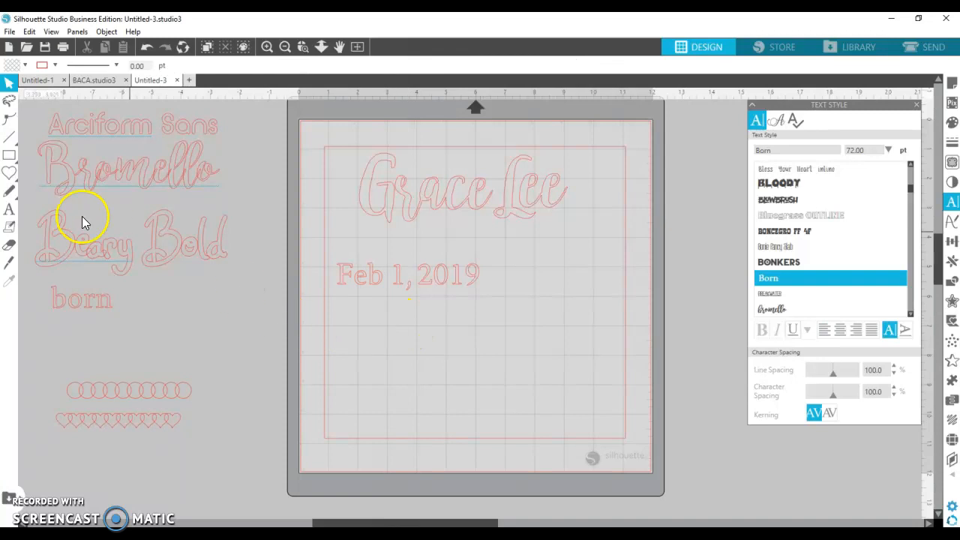
- Type 7lb in a new Born text box below the date
left_click(13, 210)
left_click(355, 332)
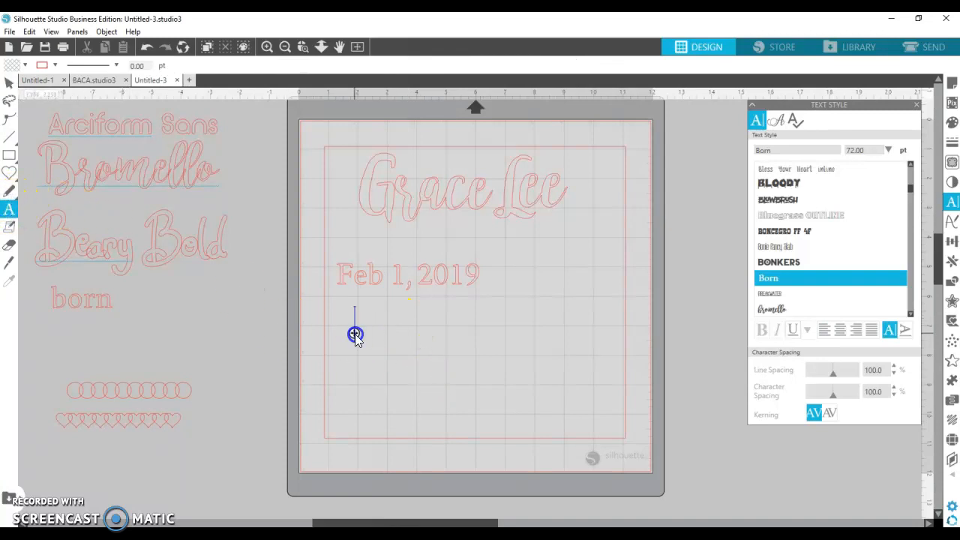
type("7")
type("1b")
left_click(442, 386)
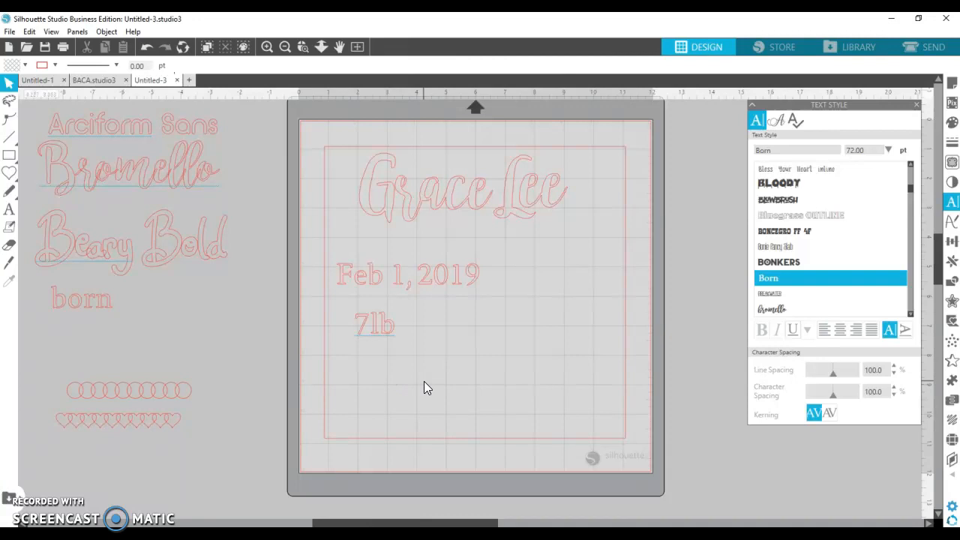
- Add 6oz as a separate text beside 7lb and drag it closer
left_click(9, 209)
left_click(417, 328)
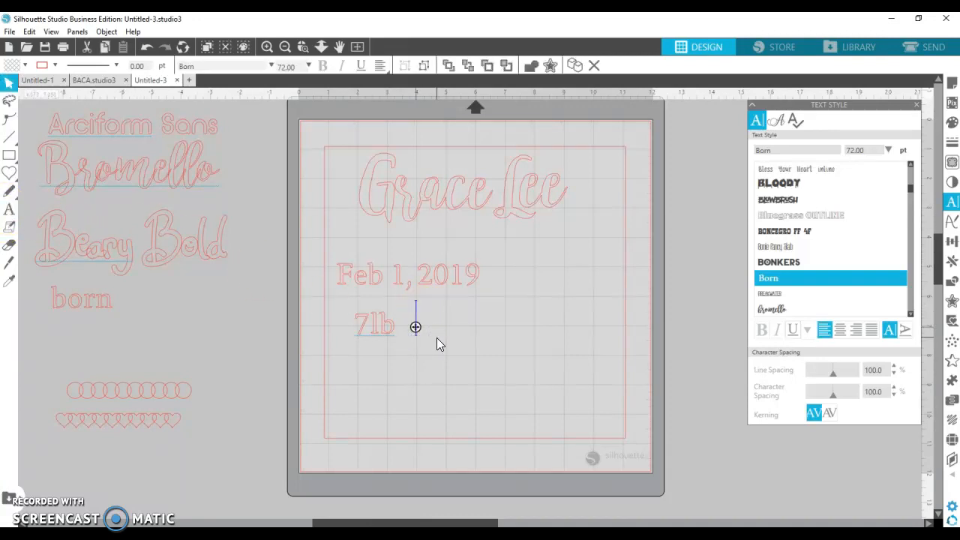
type("6o")
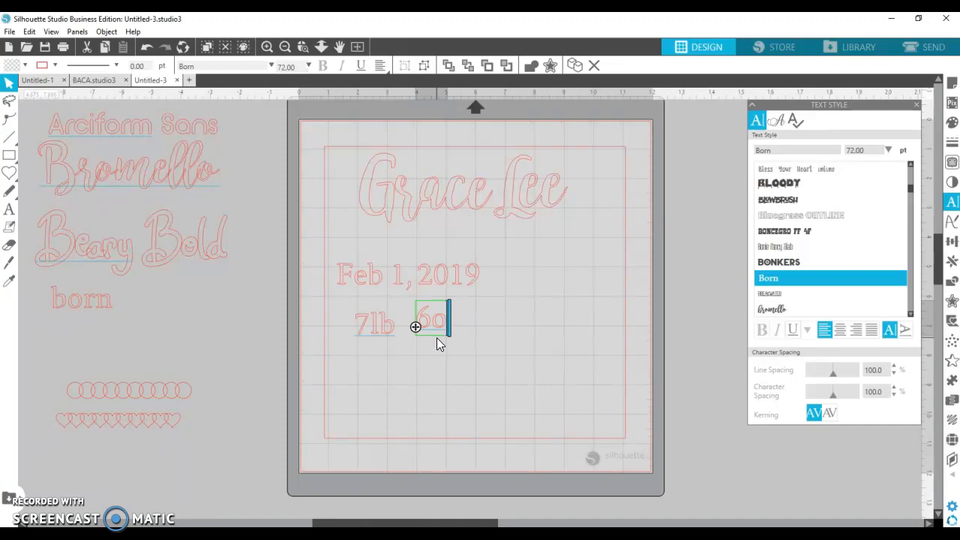
type("z")
left_click(460, 375)
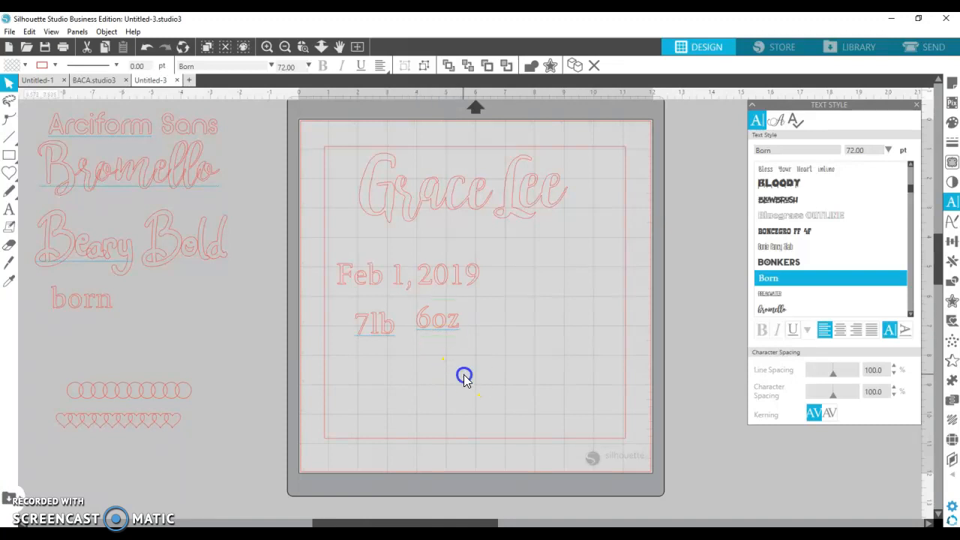
left_click(433, 336)
left_click_drag(434, 336, 422, 334)
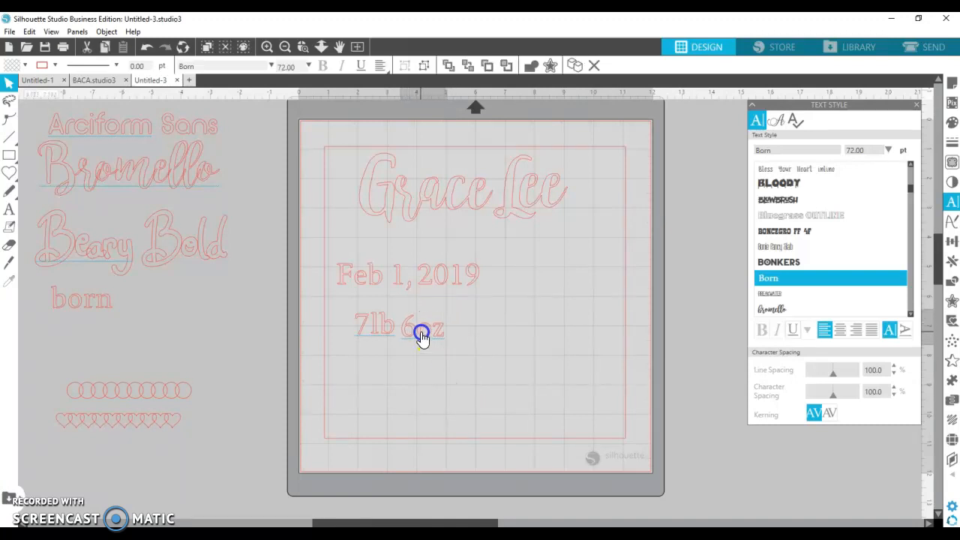
left_click(384, 394)
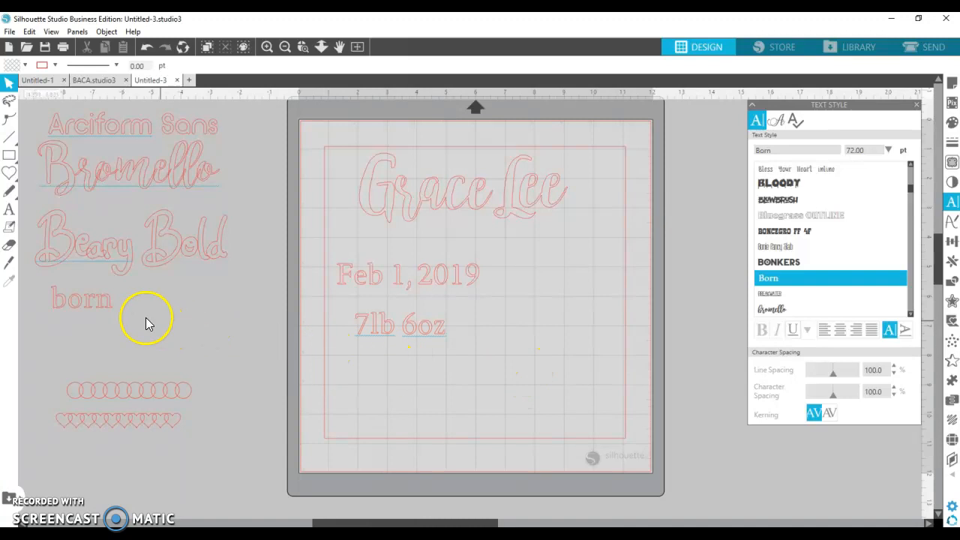
- Type 19in in a new text box and move it to follow 6oz
left_click(9, 210)
left_click(347, 367)
type("19")
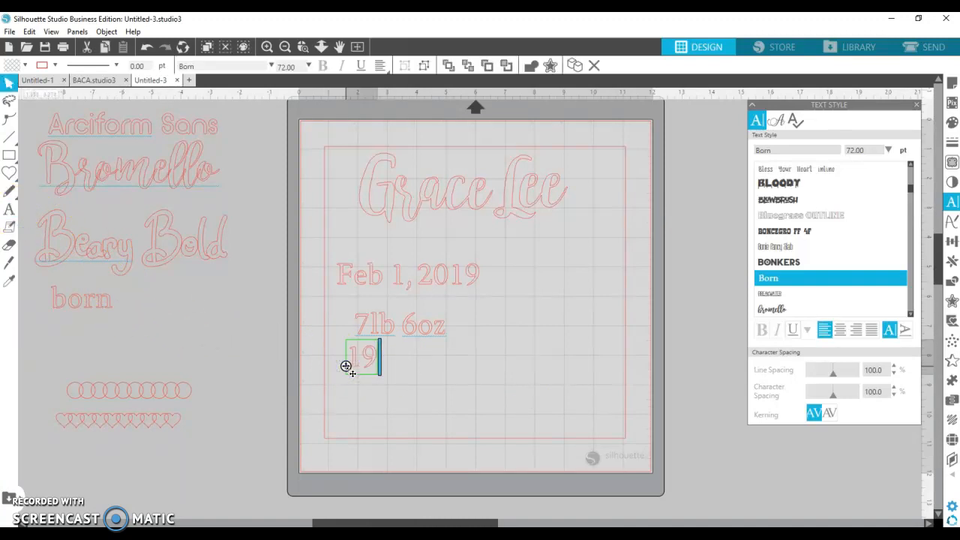
type("in")
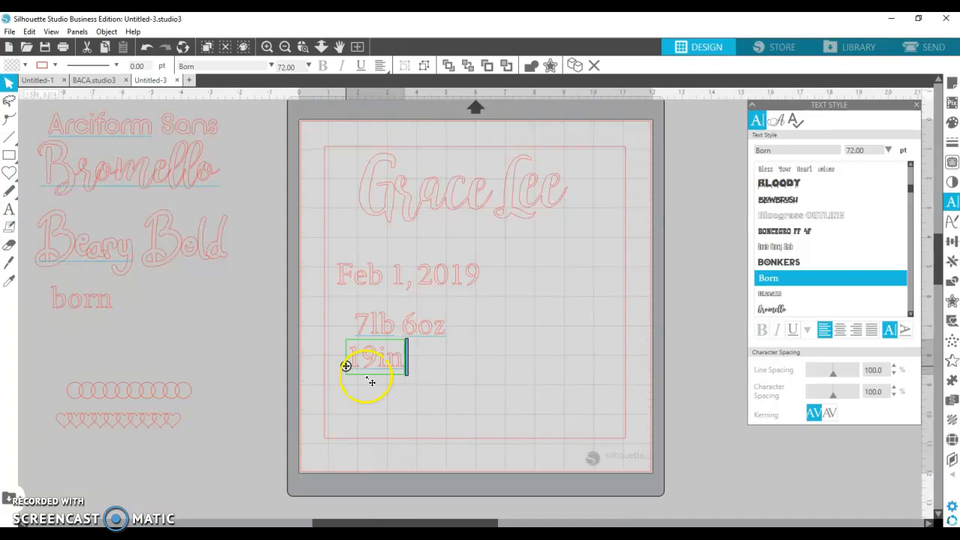
left_click_drag(369, 368, 471, 337)
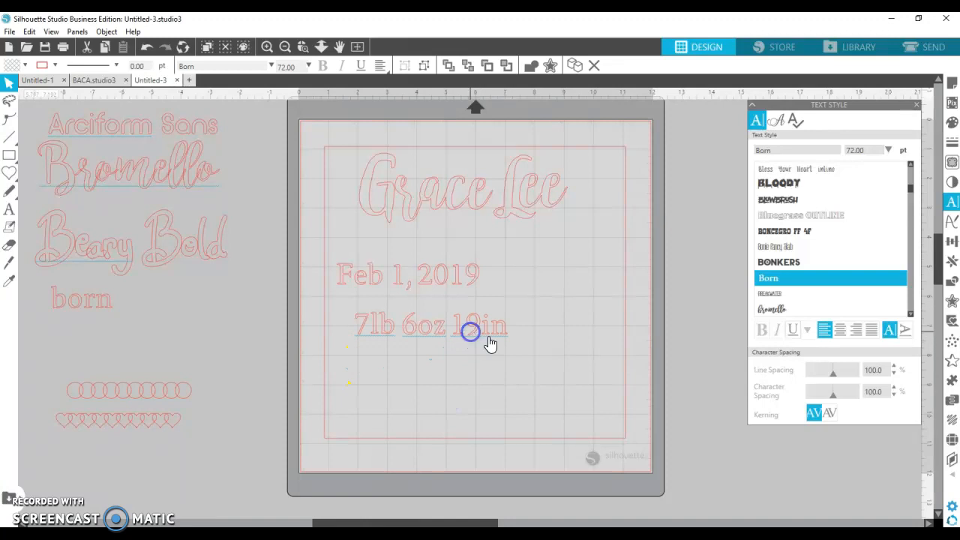
left_click(472, 341)
- Lower the Character Spacing of 19in to 95 and toggle Kerning
left_click(814, 405)
left_click_drag(833, 397, 832, 398)
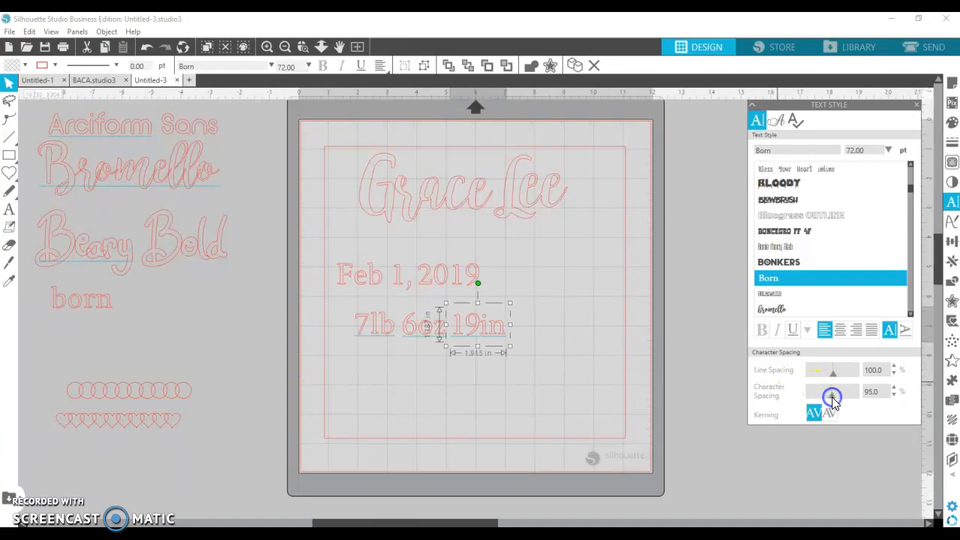
left_click(472, 334)
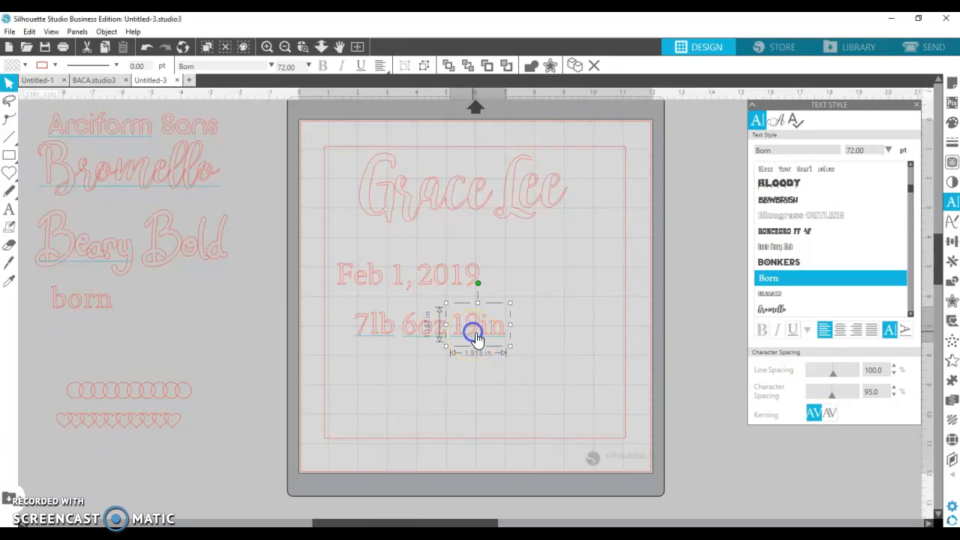
left_click(829, 413)
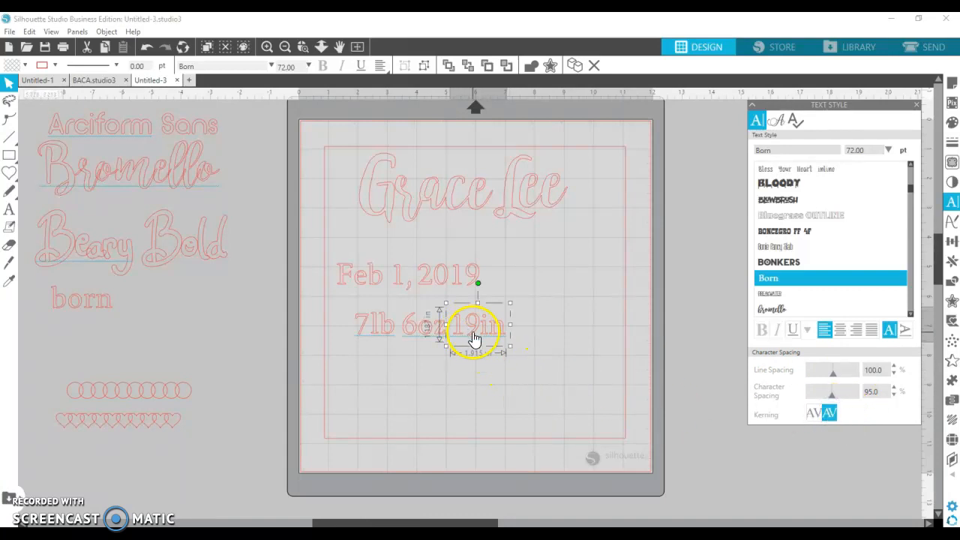
left_click(466, 391)
- Place a horizontal guide at the weight line, then remove it
left_click(441, 347)
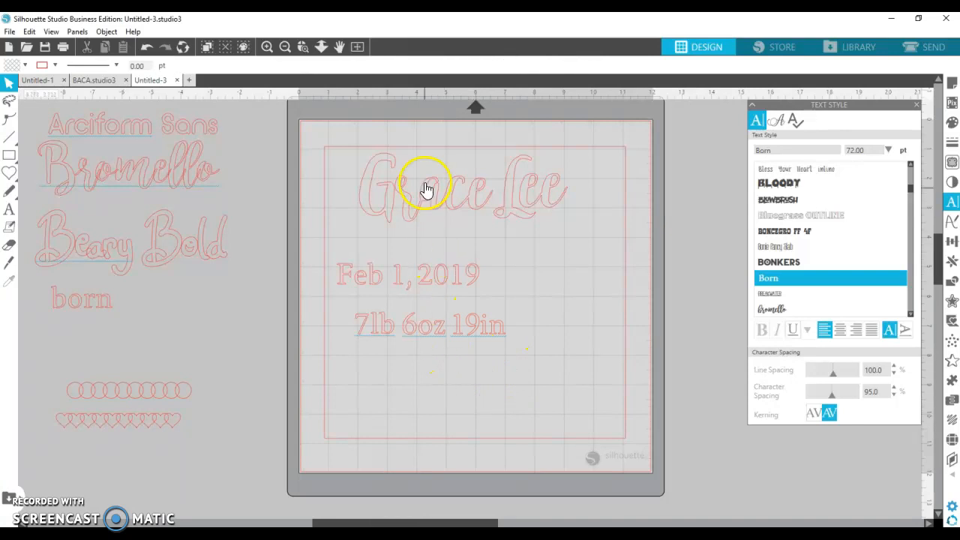
left_click_drag(403, 96, 428, 336)
left_click(382, 332)
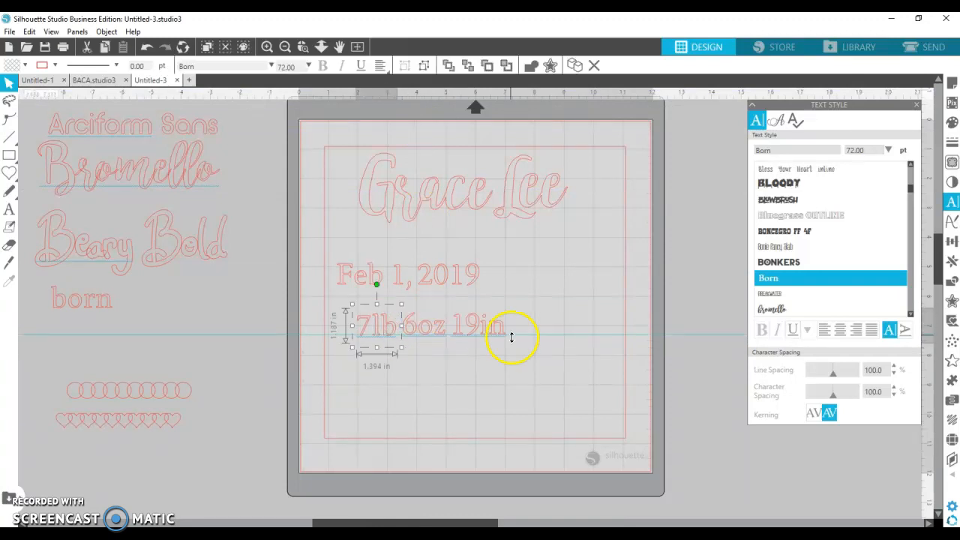
left_click_drag(538, 334, 532, 103)
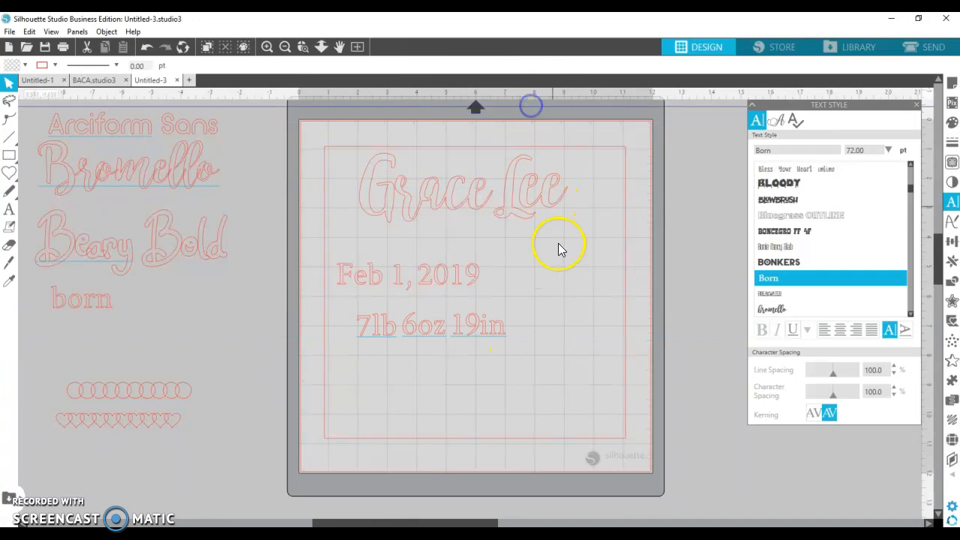
- Marquee-select 7lb, 6oz and 19in and move them up under the date
left_click_drag(365, 335, 444, 314)
left_click(474, 336)
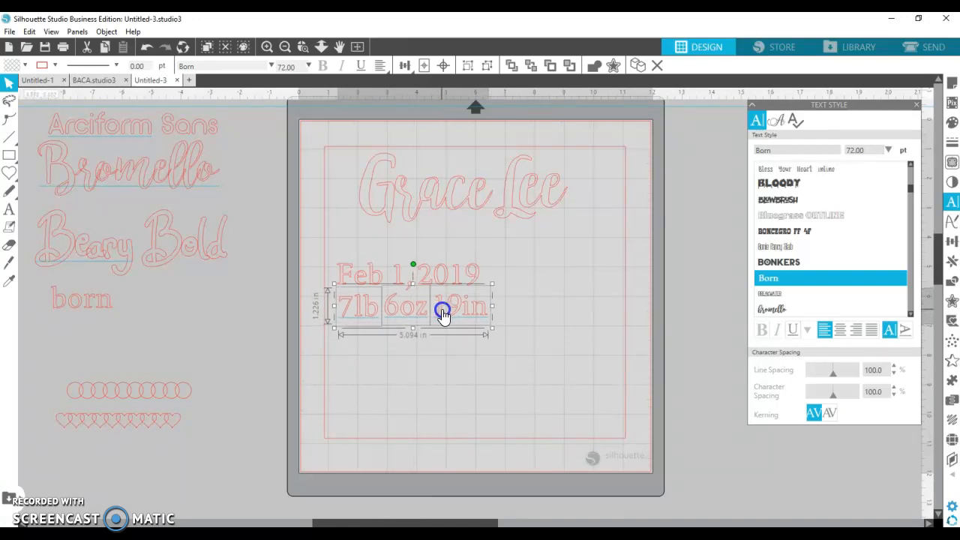
left_click_drag(444, 314, 440, 309)
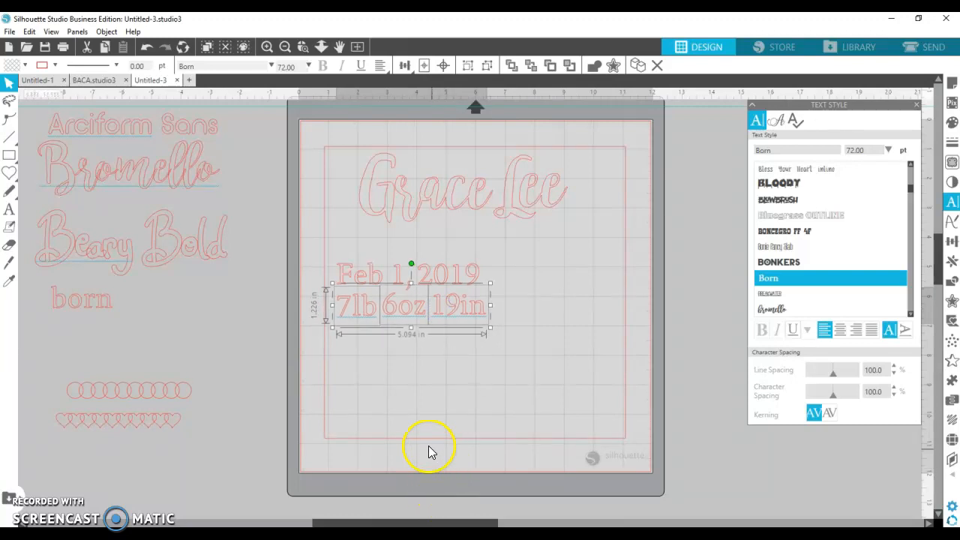
left_click(439, 394)
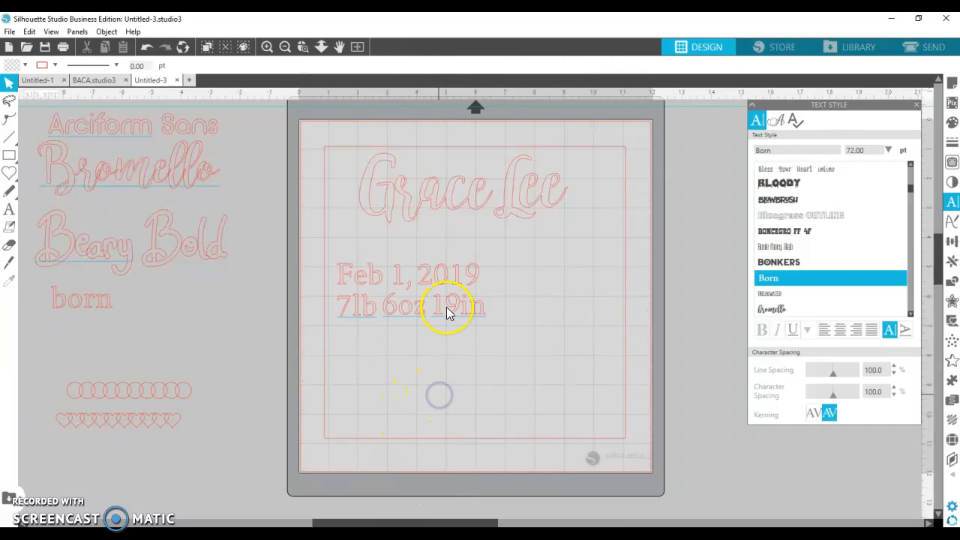
mouse_move(447, 204)
left_mouse_down()
mouse_move(420, 206)
mouse_move(440, 204)
left_mouse_up()
left_click(440, 222)
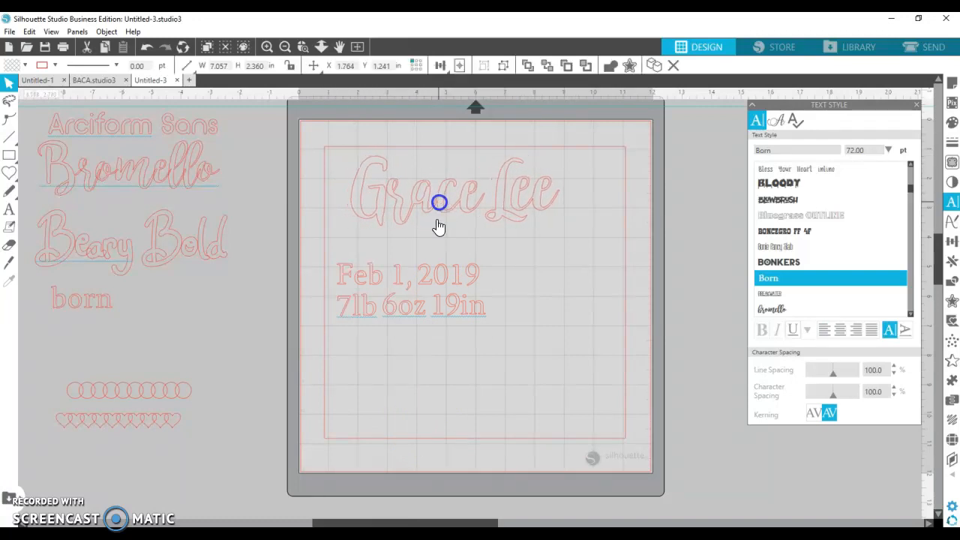
left_click_drag(380, 283, 420, 252)
mouse_move(404, 312)
left_mouse_down()
mouse_move(434, 302)
mouse_move(408, 313)
left_mouse_up()
- Center the whole 7lb 6oz 19in line beneath the date
left_click_drag(336, 311, 491, 321)
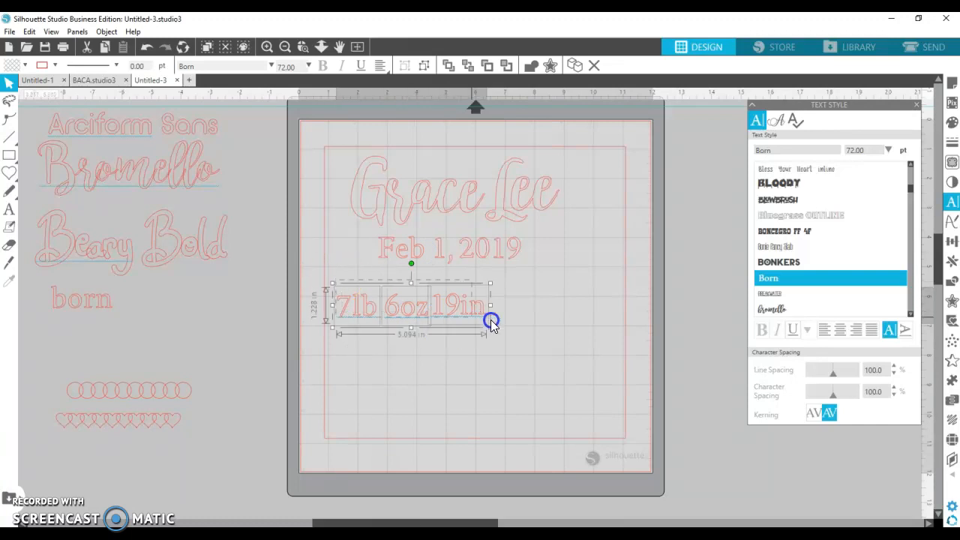
left_click_drag(416, 313, 454, 300)
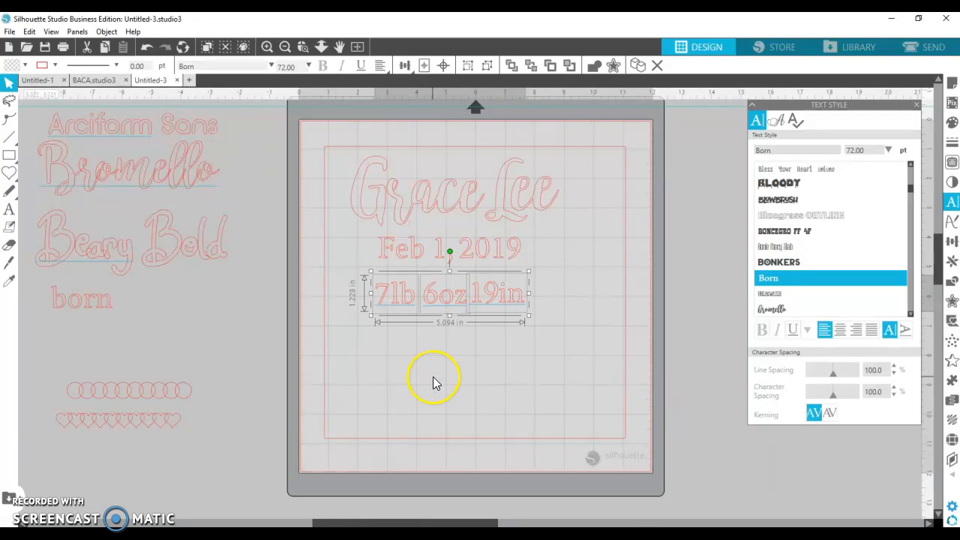
left_click(433, 377)
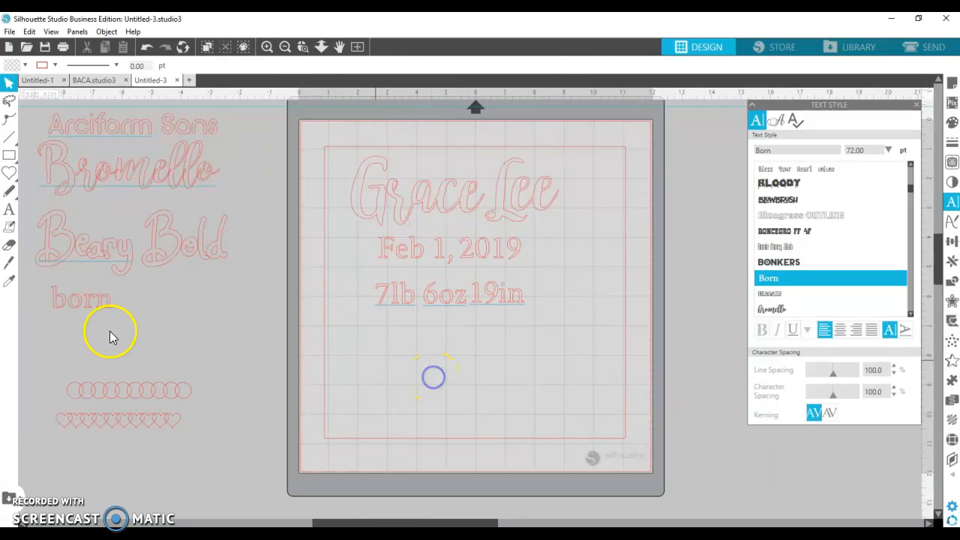
- Type '11:50 am' in a new Born text box below the weight line, fixing typos
left_click(78, 304)
left_click(443, 389)
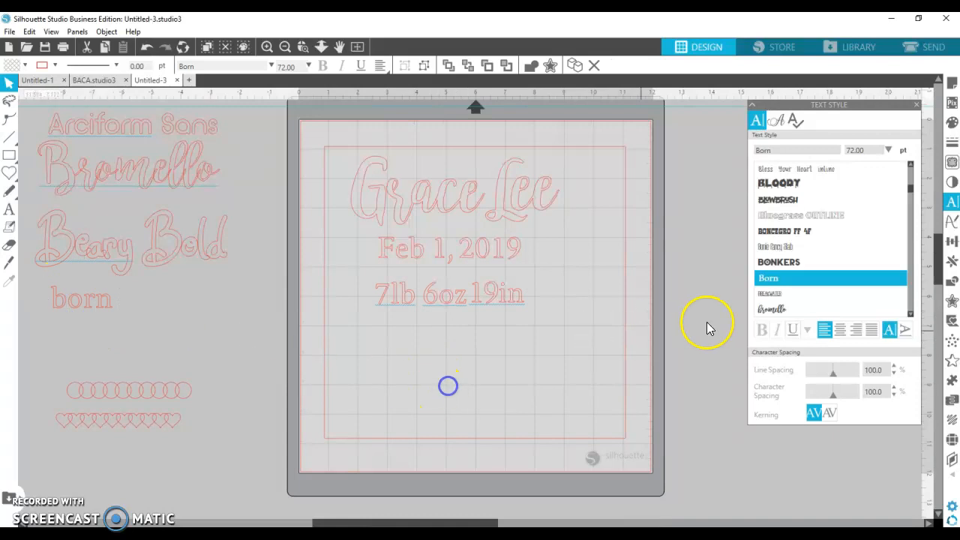
left_click(7, 214)
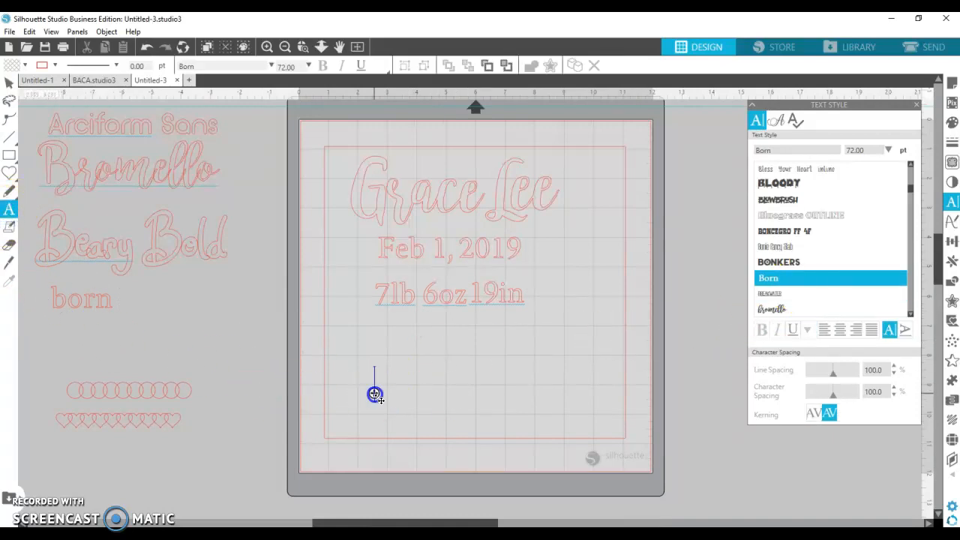
left_click(374, 394)
type("11")
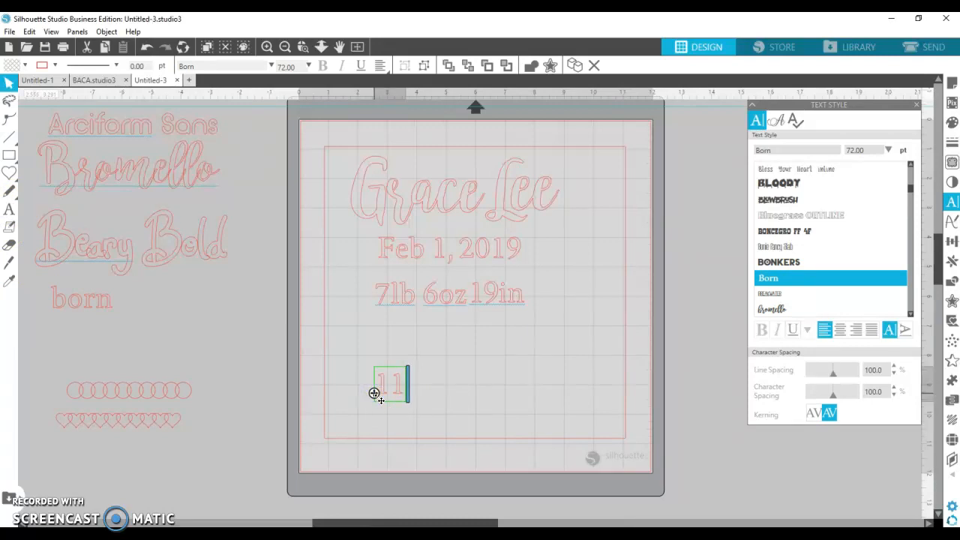
type(".50")
key("BackSpace")
key("BackSpace")
key("BackSpace")
type("i")
key("BackSpace")
type(":5")
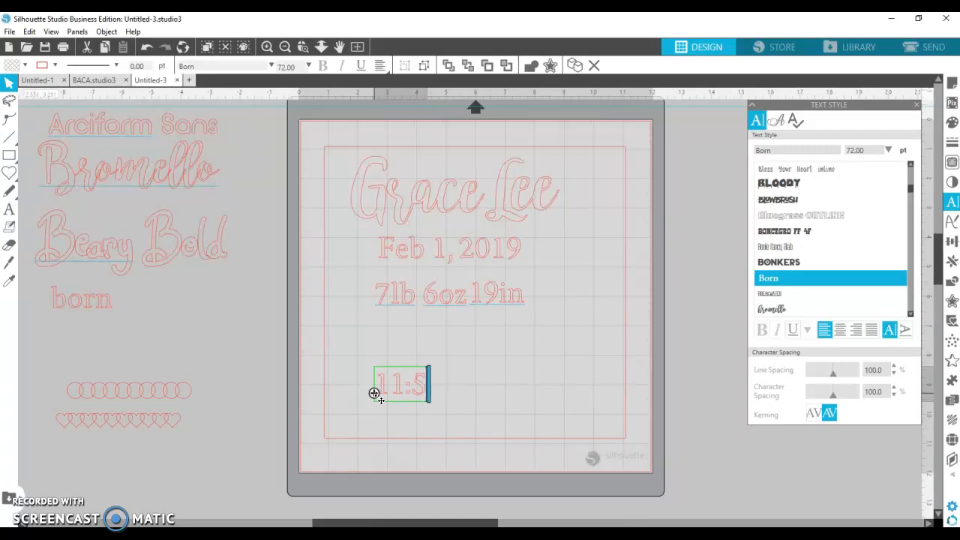
type("0 am")
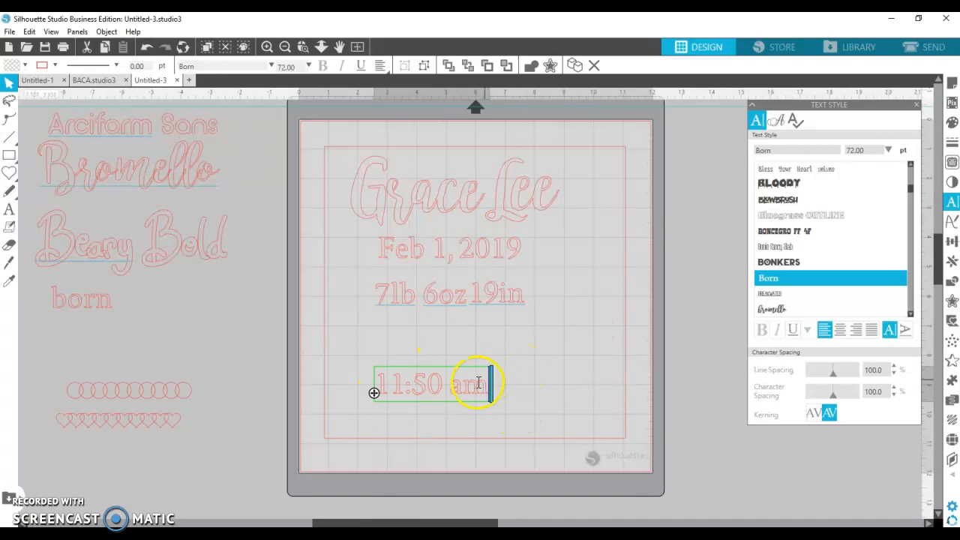
left_click(462, 414)
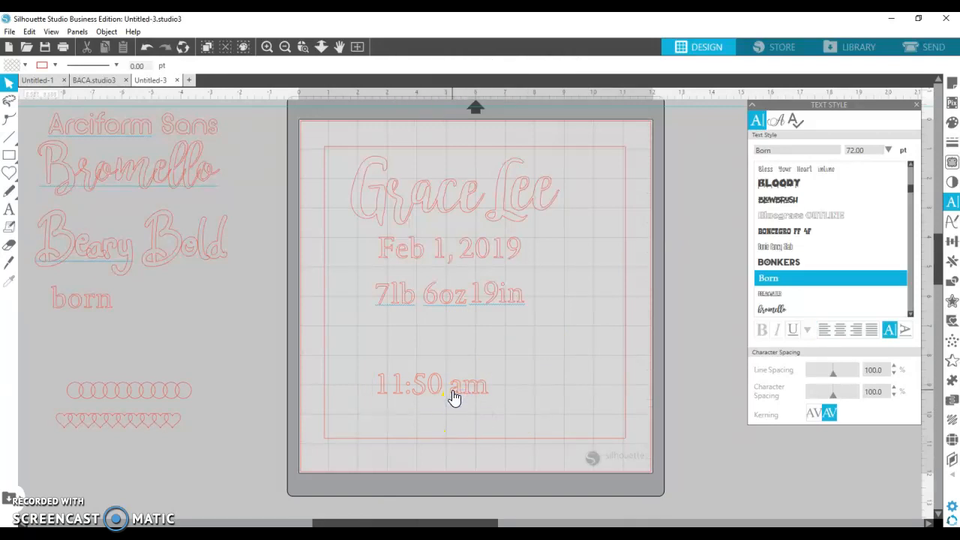
left_click(454, 397)
- Ungroup 11:50 am, group the a and m, and shrink am to about 0.88 in wide
right_click(452, 393)
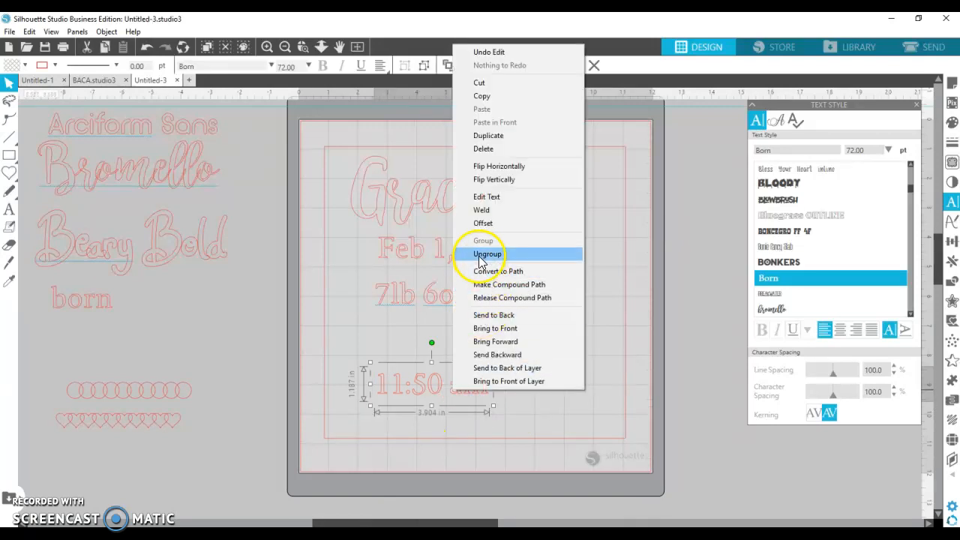
left_click(483, 254)
left_click(531, 397)
left_click(448, 376)
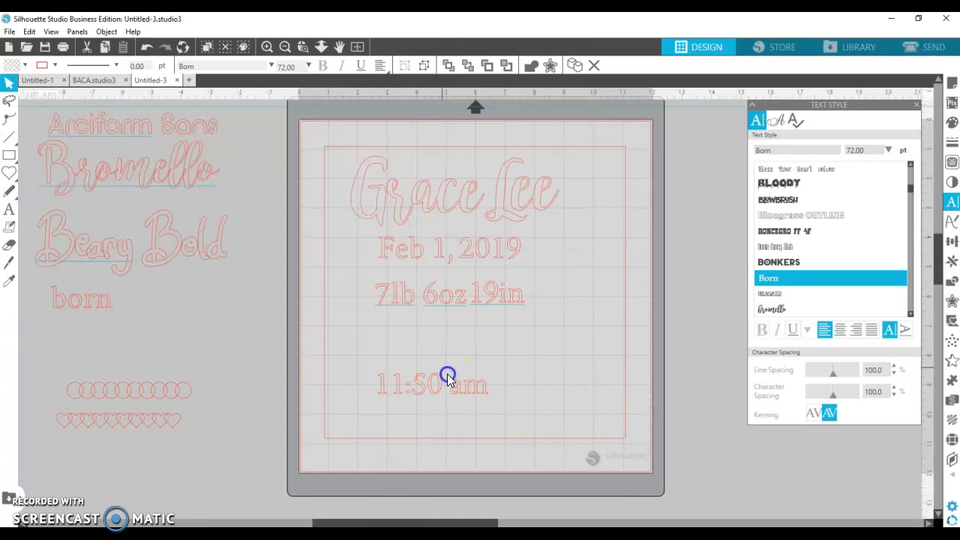
left_click(500, 394)
right_click(473, 389)
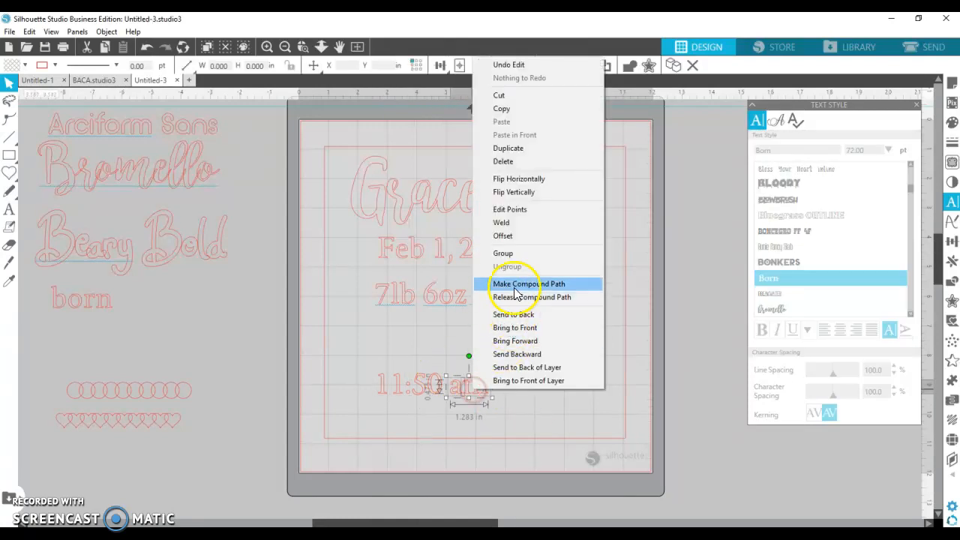
left_click(506, 253)
left_click_drag(492, 403, 482, 396)
- Ungroup 6oz, group the o and z, and shrink oz to about 0.74 in wide
left_click(453, 300)
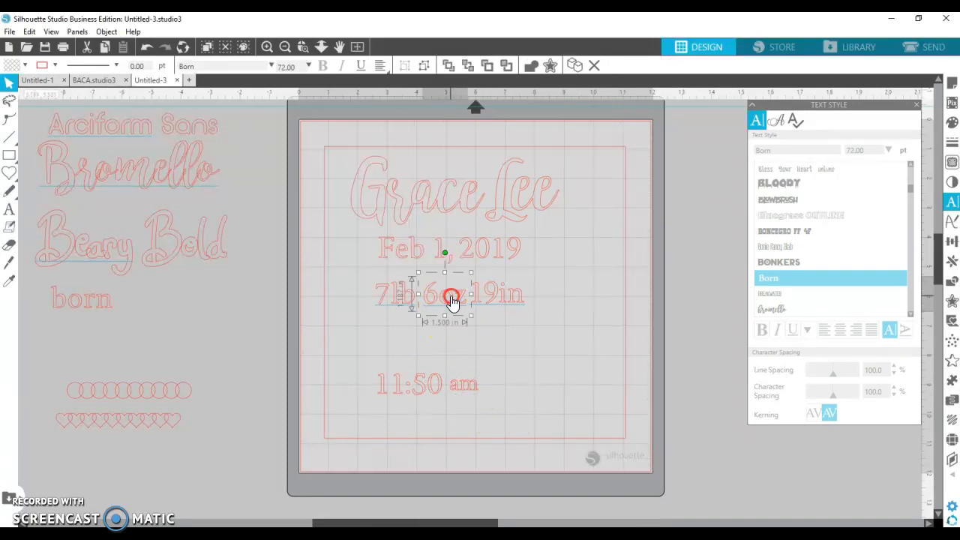
right_click(457, 296)
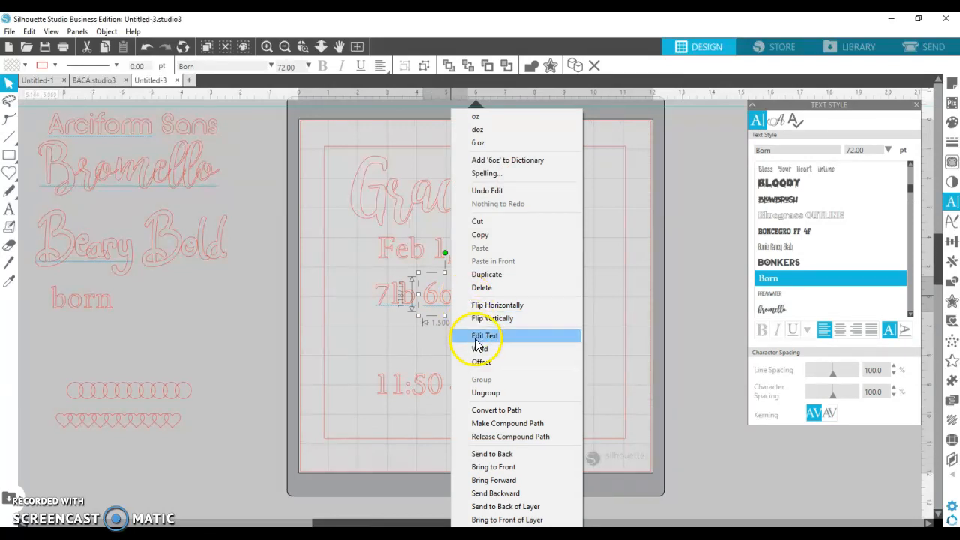
left_click(478, 392)
left_click(458, 315)
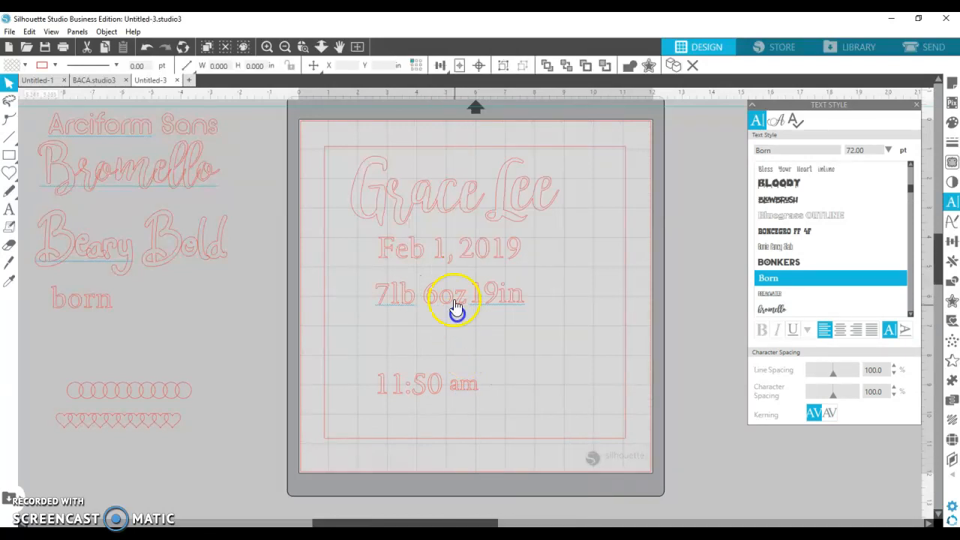
left_click(445, 286)
left_click(460, 304, "shift")
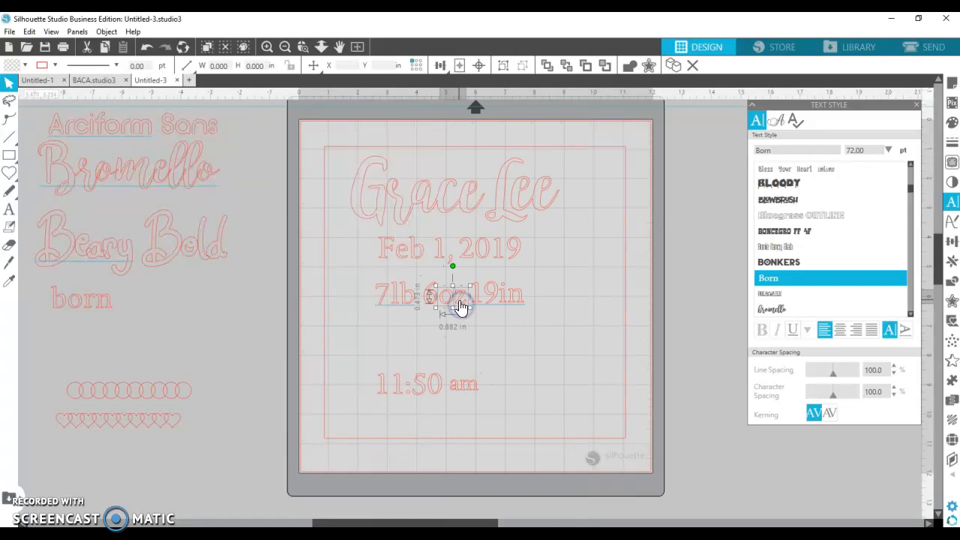
right_click(461, 306)
left_click(477, 393)
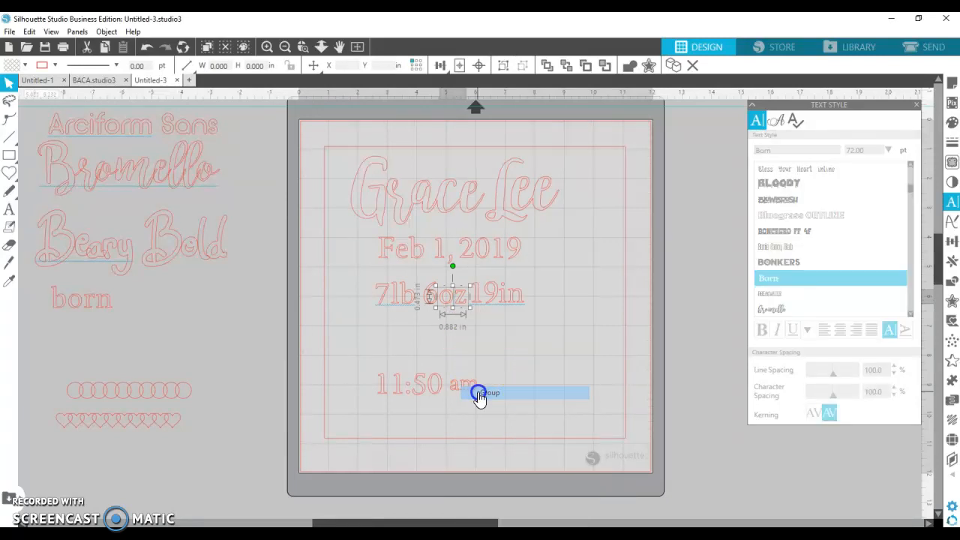
left_click(463, 305)
right_click(466, 307)
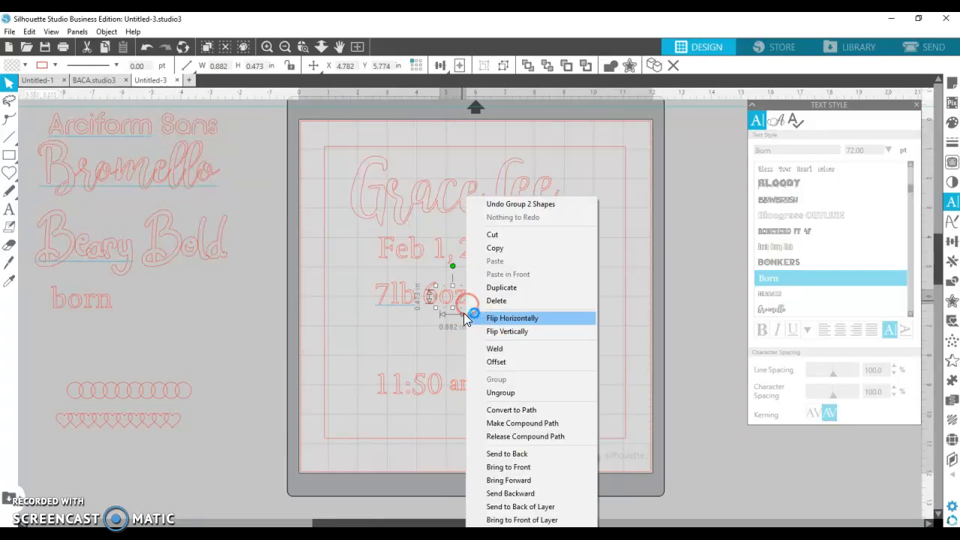
left_click(427, 317)
left_click(461, 306)
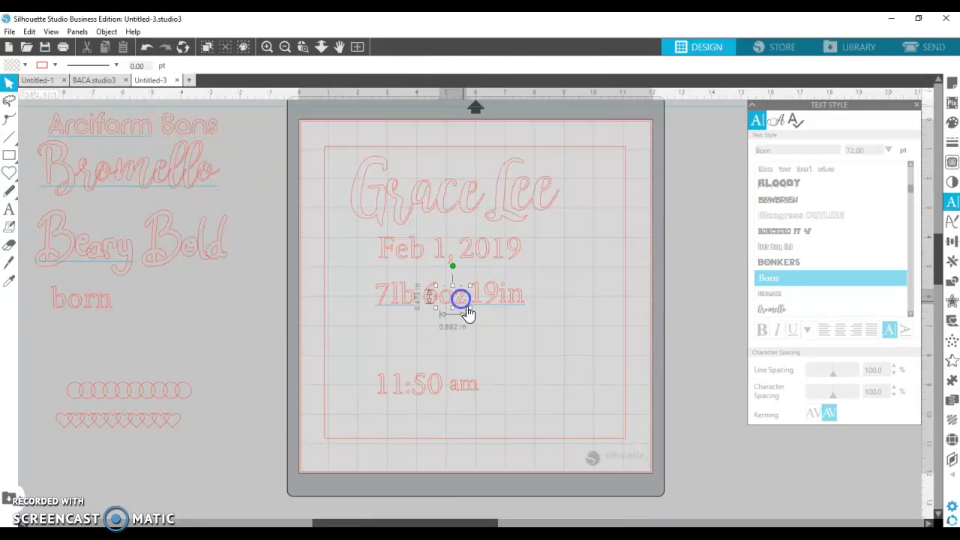
left_click_drag(470, 308, 464, 308)
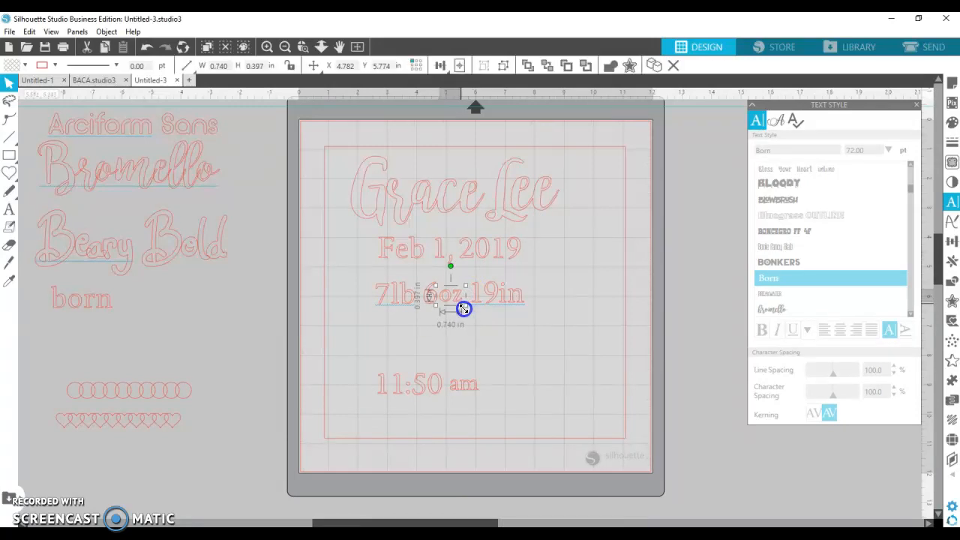
- Ungroup 7lb, group the l and b, and shrink lb to about 0.6 in wide
left_click(407, 300)
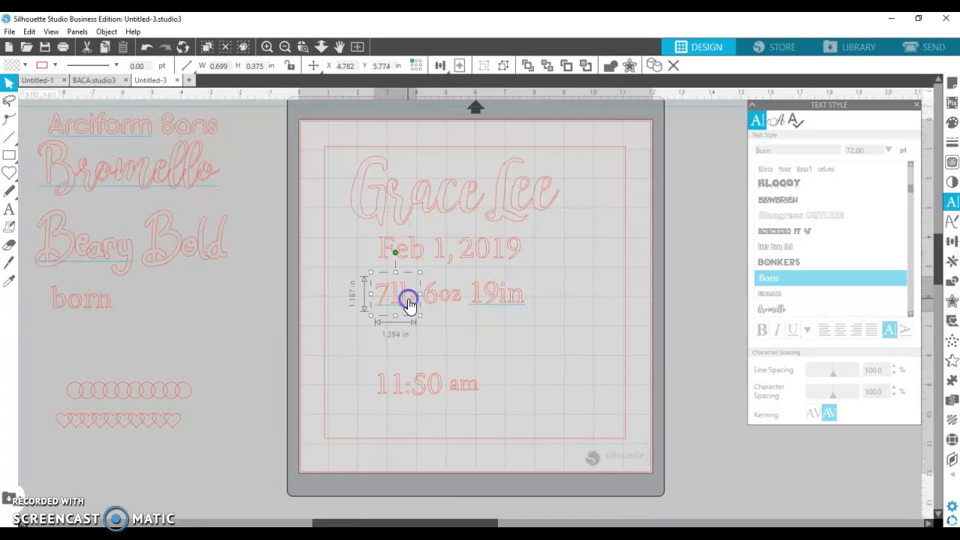
right_click(408, 300)
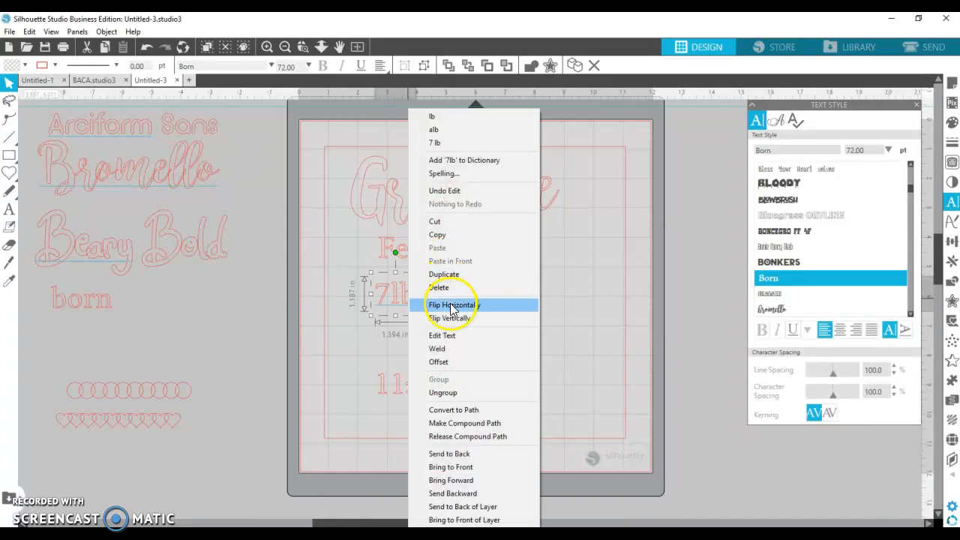
left_click(446, 393)
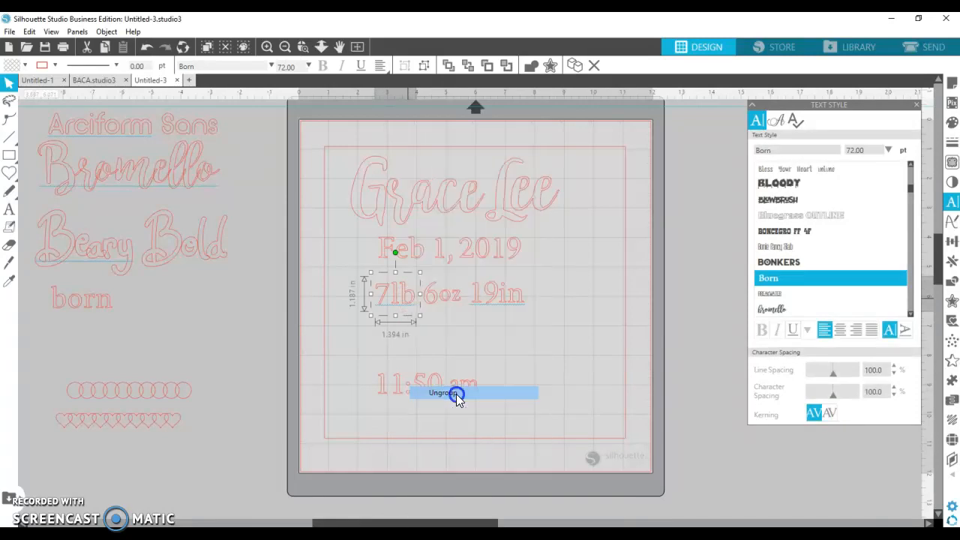
left_click(403, 303)
right_click(402, 303)
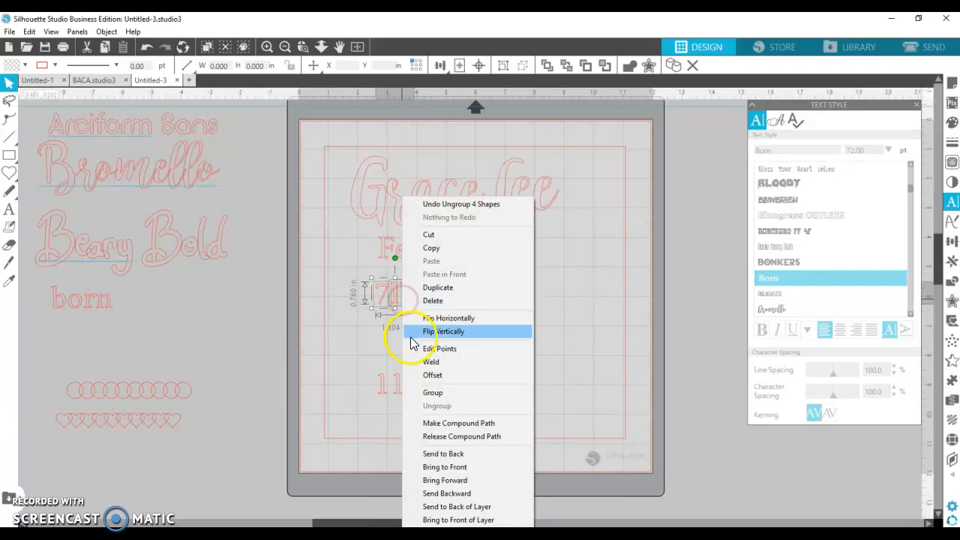
left_click(361, 326)
left_click(397, 290)
left_click(410, 301, "shift")
right_click(410, 303)
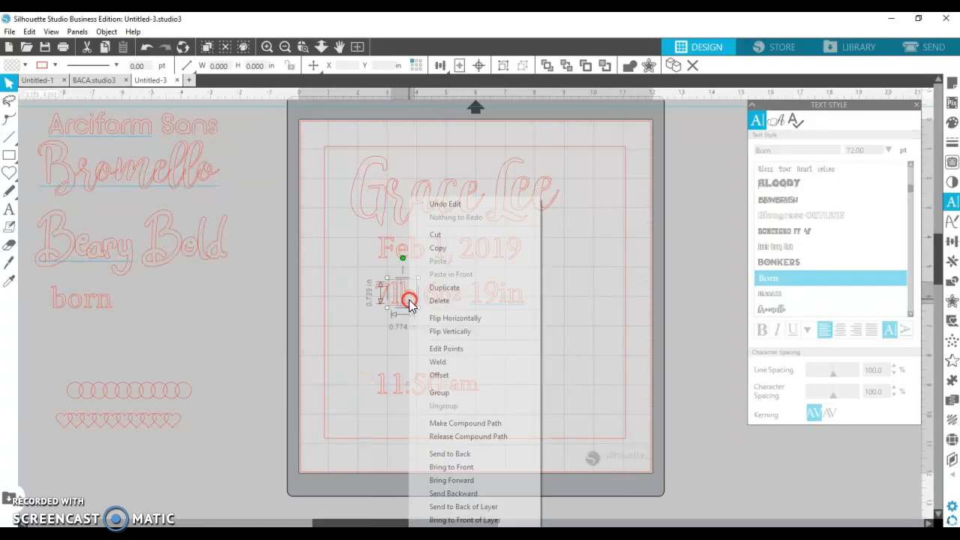
left_click(430, 391)
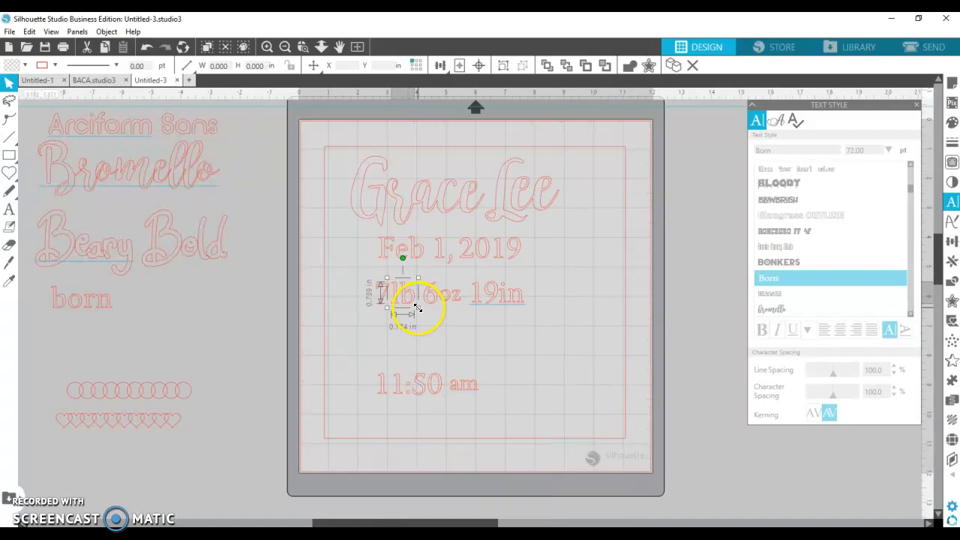
left_click_drag(418, 309, 412, 303)
- Ungroup 19in, regroup a selected piece, and narrow it to 0.613 in
left_click(511, 297)
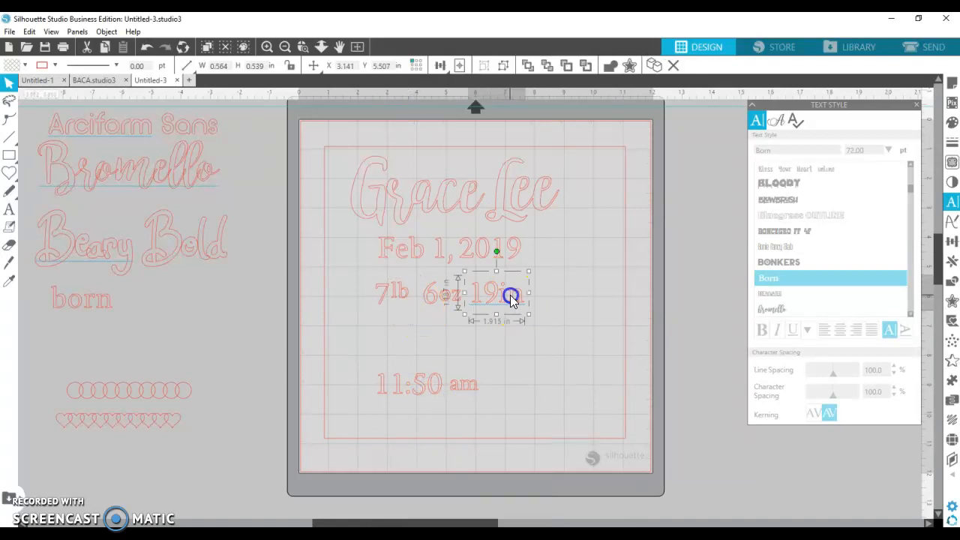
right_click(510, 294)
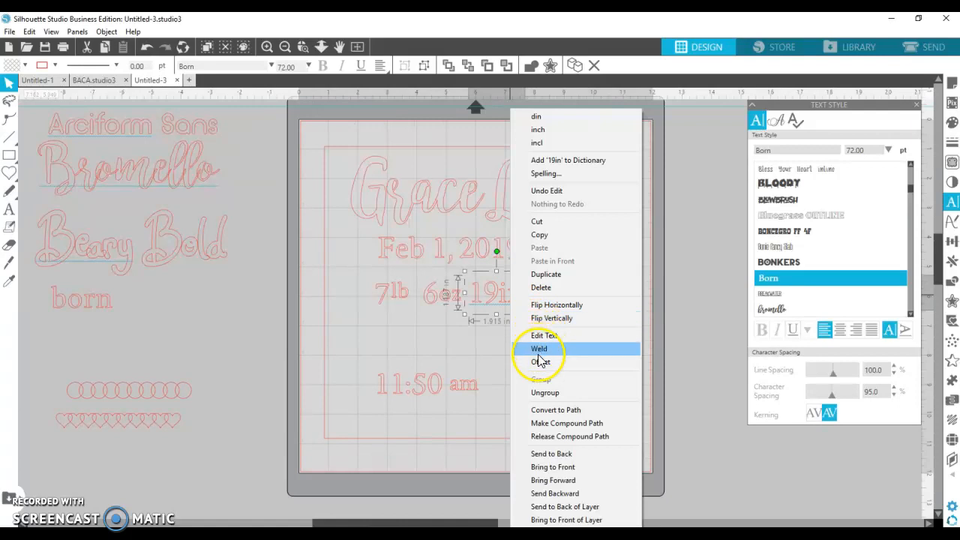
left_click(534, 393)
left_click(521, 340)
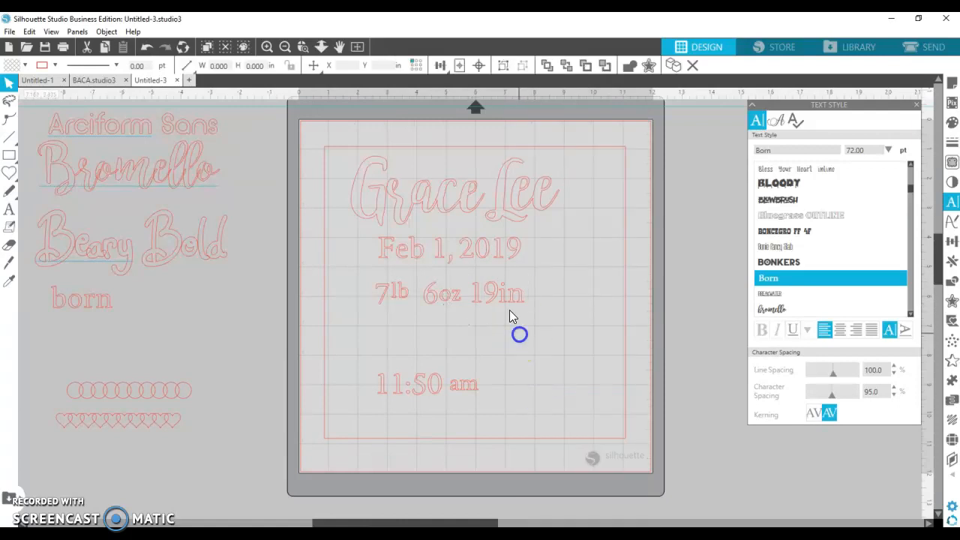
left_click(518, 298)
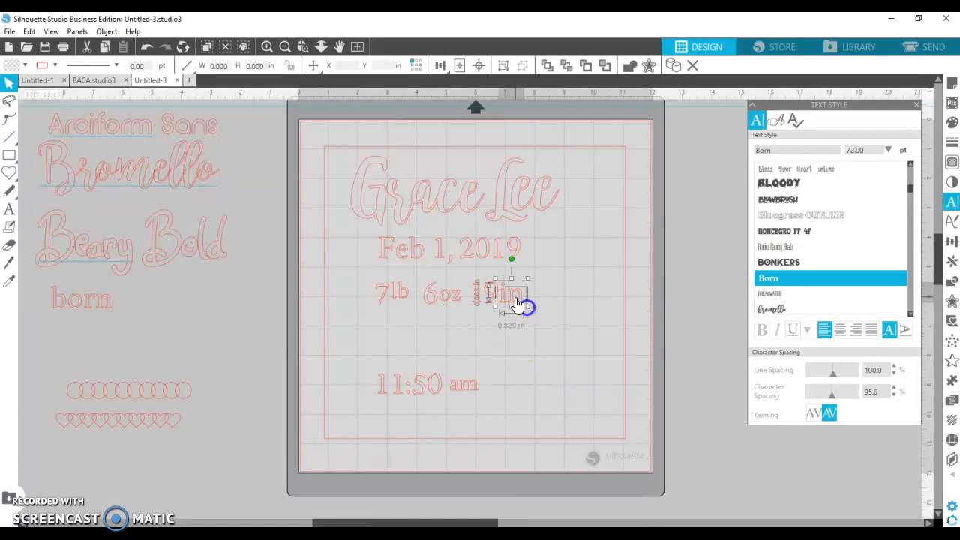
right_click(516, 298)
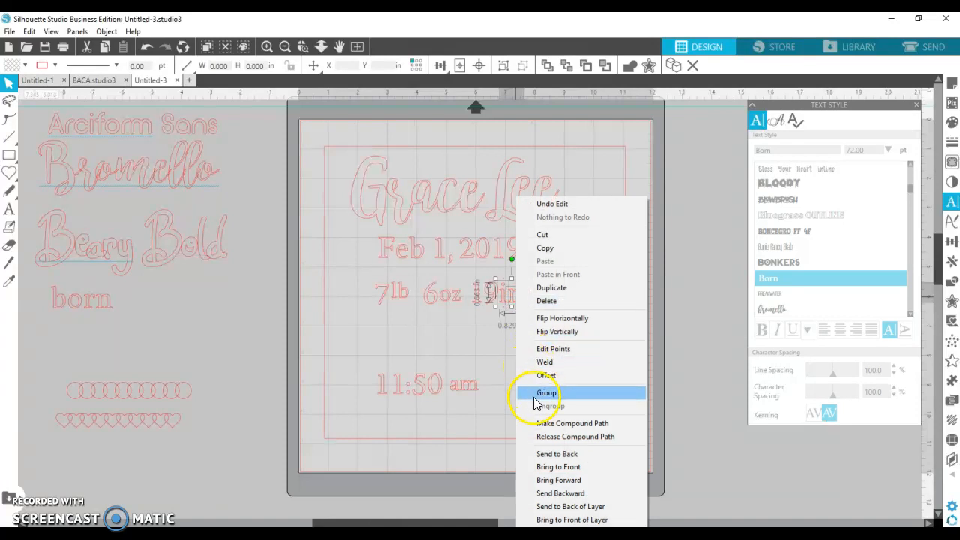
left_click(534, 398)
left_click_drag(525, 306, 521, 300)
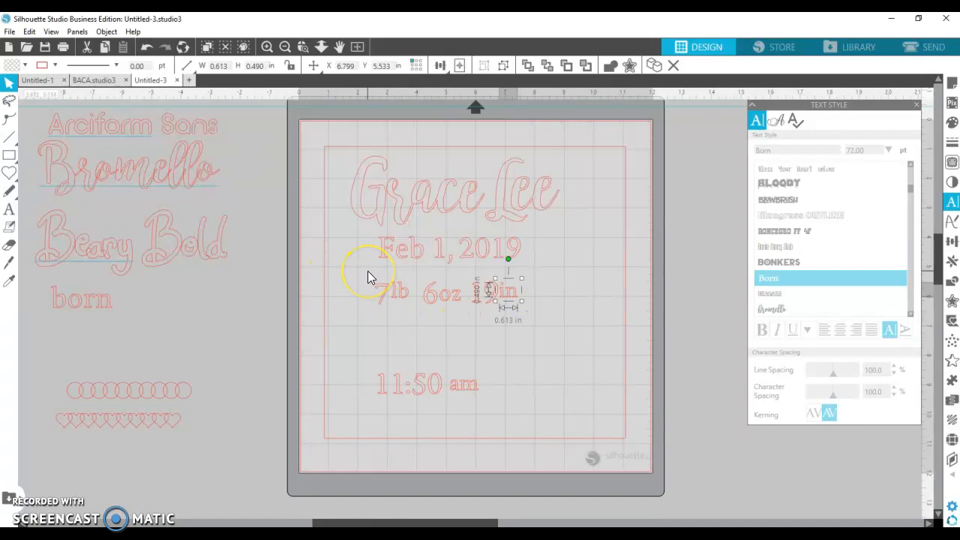
- Nudge the 5 in 11:50 am, then undo the accidental move
left_click(417, 390)
left_click_drag(416, 388, 421, 388)
left_click(411, 370)
left_click(148, 49)
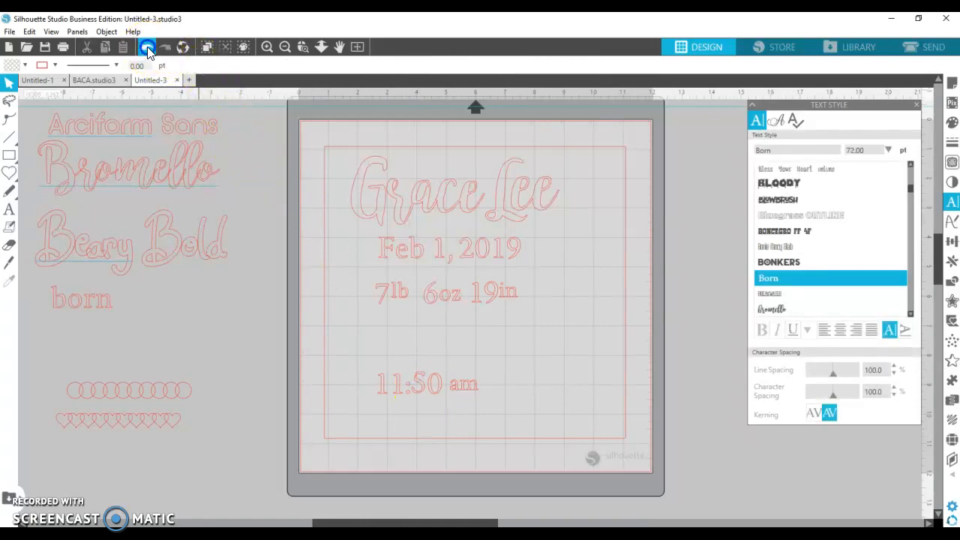
- Regroup the 11:50 am and 7lb letters into single objects
left_click(456, 395)
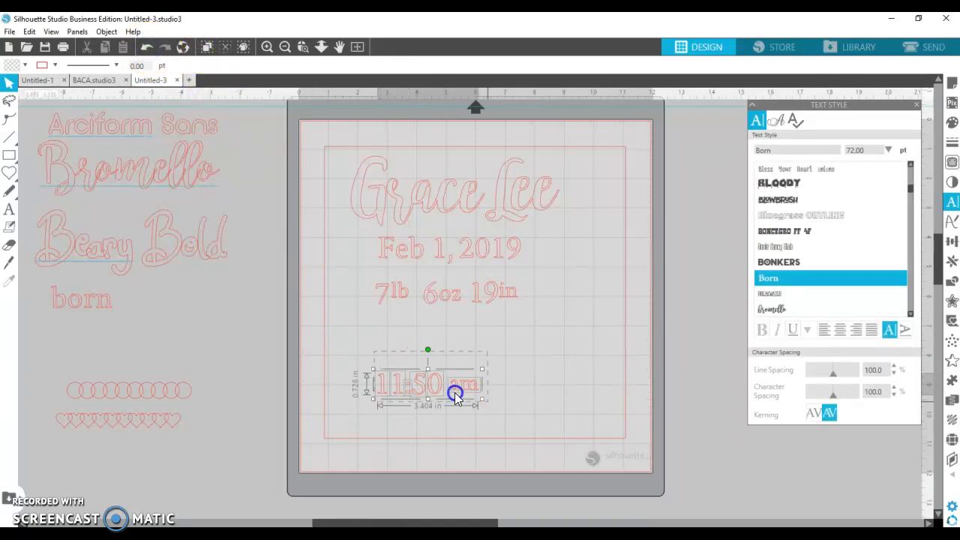
right_click(429, 386)
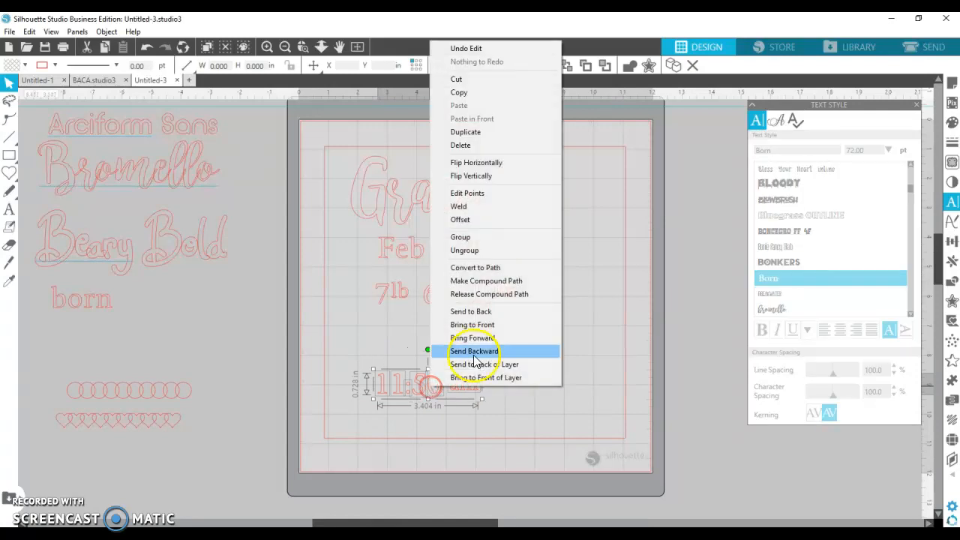
left_click(470, 243)
left_click(402, 300)
right_click(403, 300)
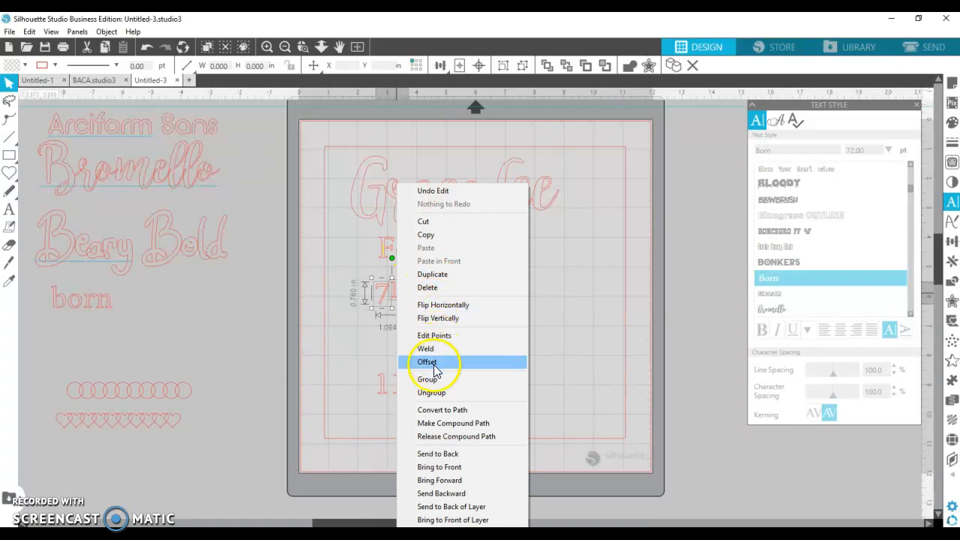
left_click(428, 377)
- Regroup the 6oz and 19in letters into single objects
left_click(429, 283)
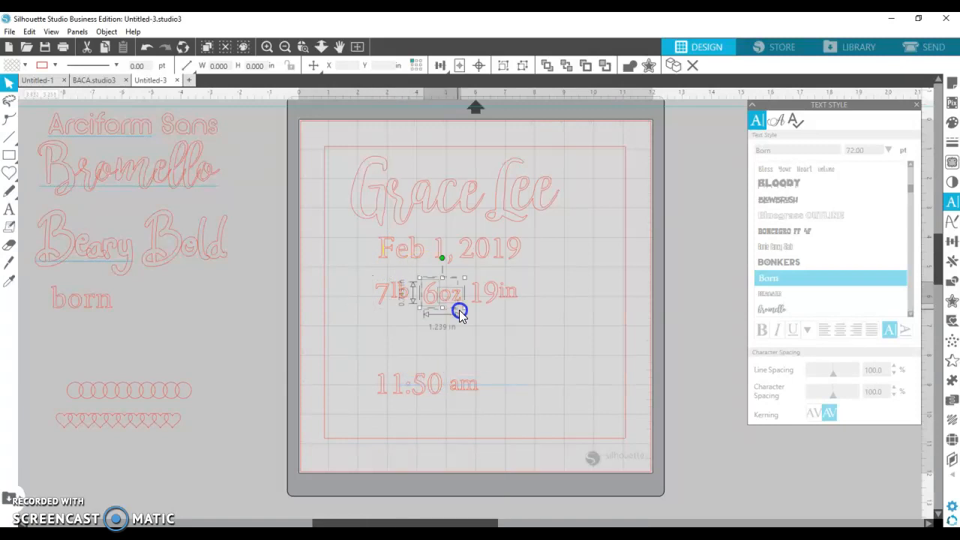
right_click(440, 300)
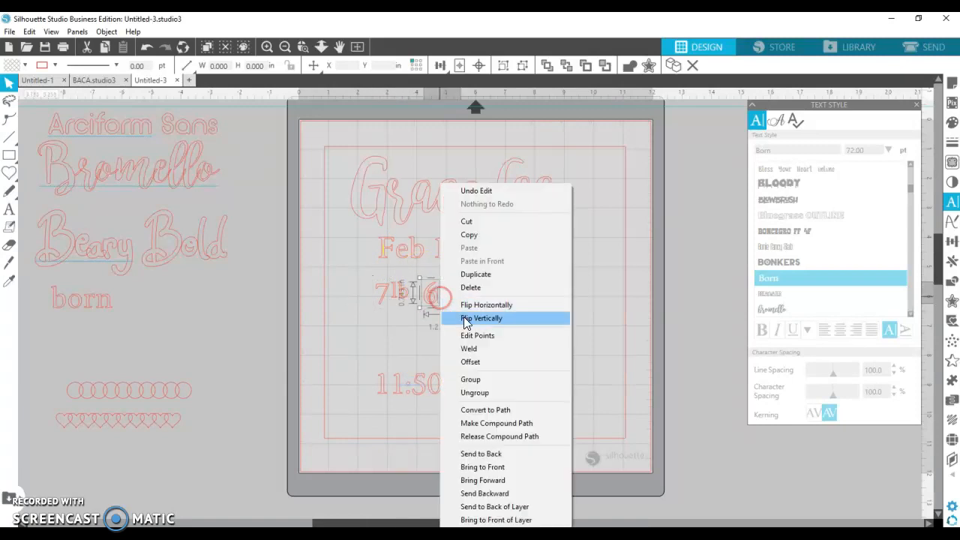
left_click(469, 381)
left_click(489, 281)
left_click(523, 313)
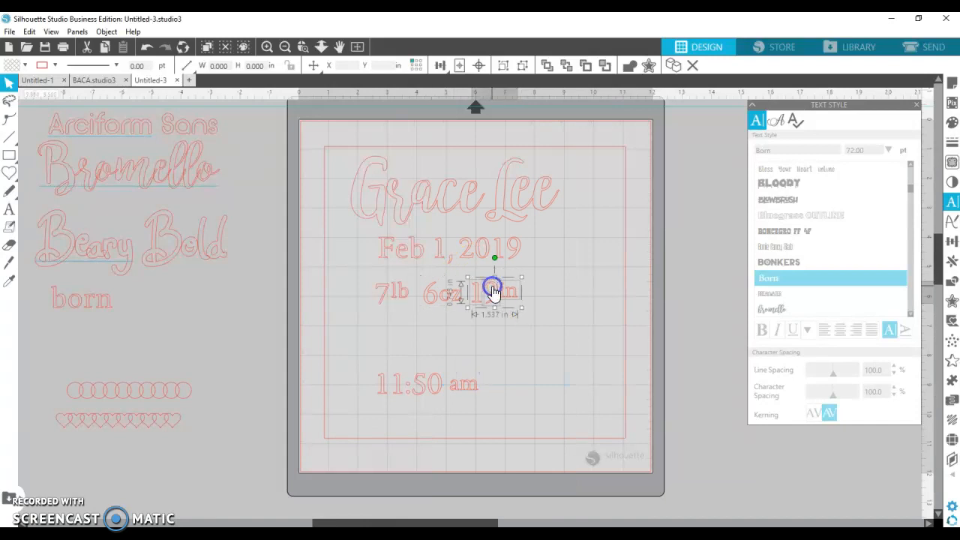
right_click(492, 293)
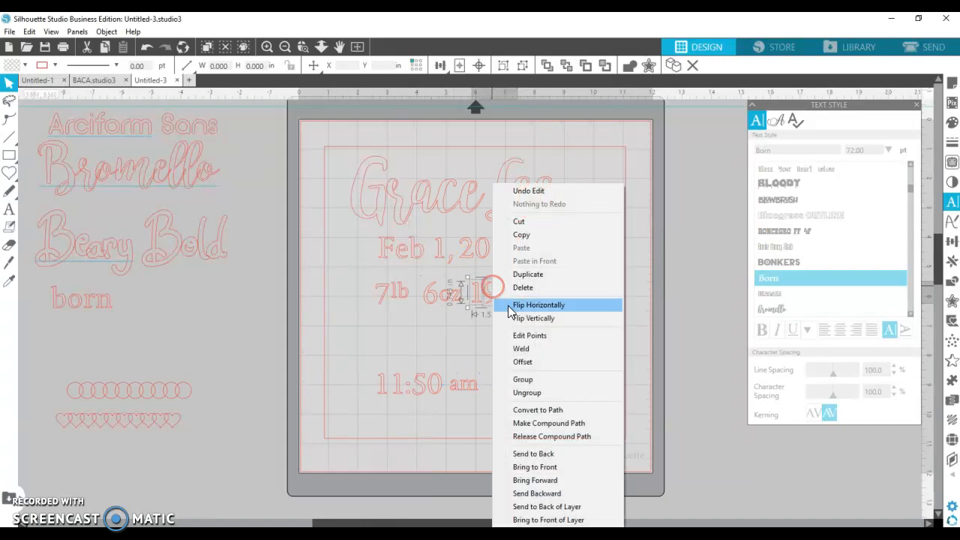
left_click(517, 381)
left_click(497, 297)
left_click_drag(497, 297, 537, 375)
left_click_drag(402, 283, 370, 339)
left_click_drag(426, 304, 406, 354)
left_click_drag(409, 262, 484, 353)
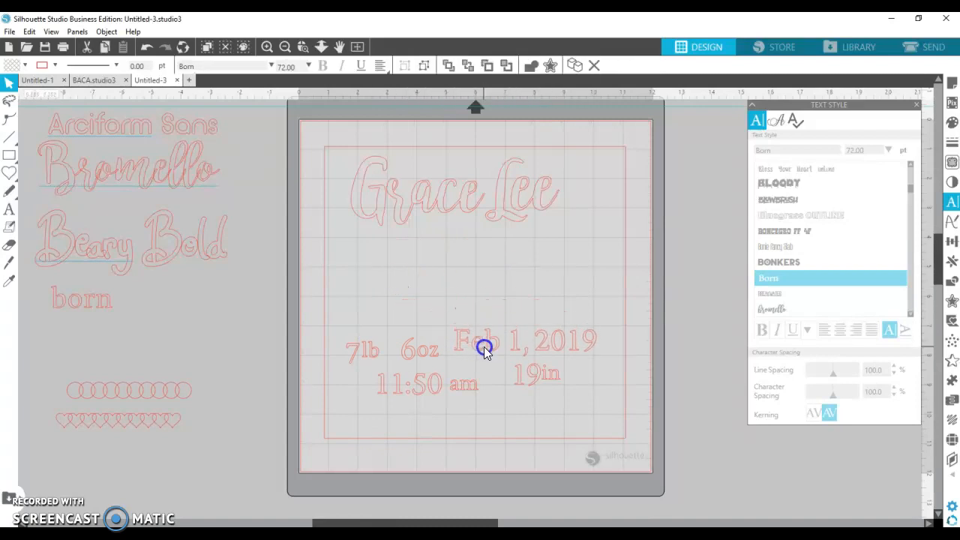
left_click(442, 215)
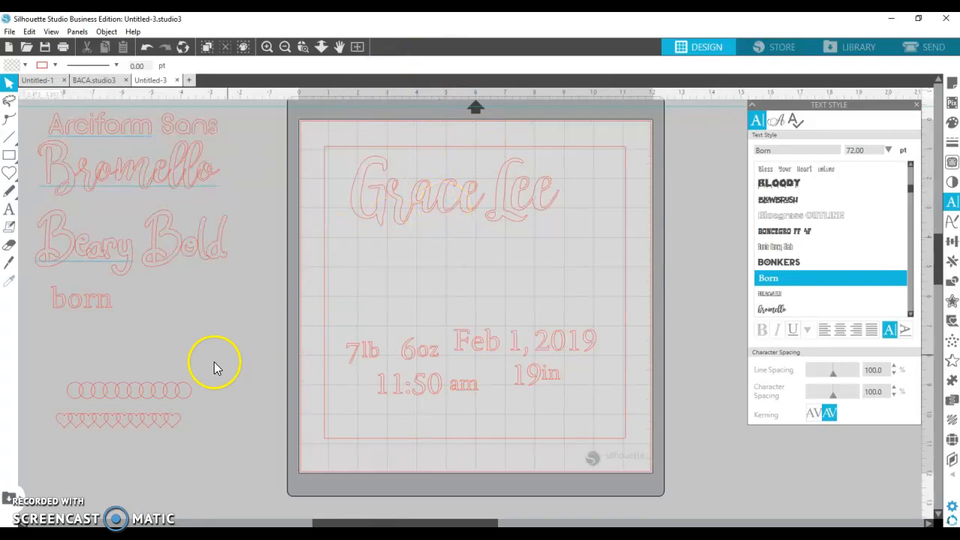
left_click_drag(150, 393, 597, 284)
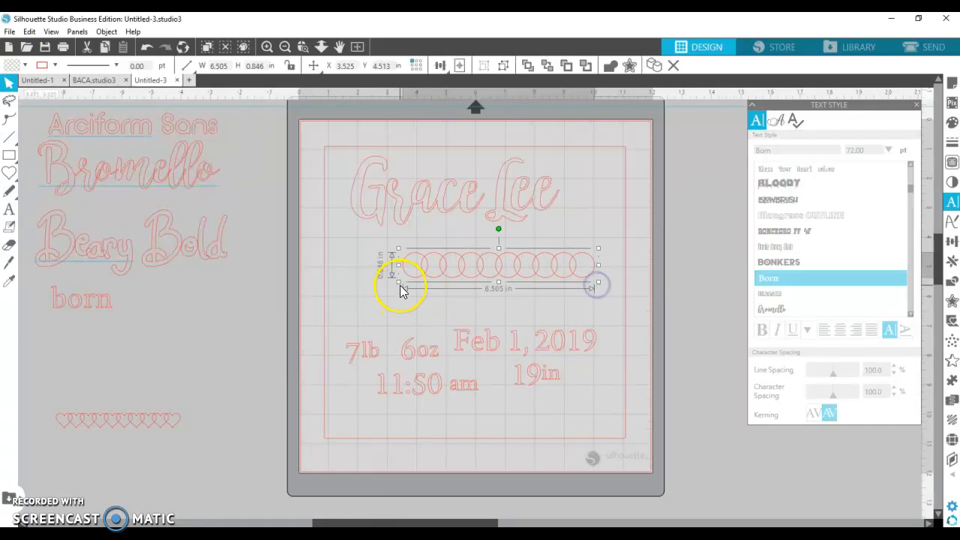
left_click_drag(398, 266, 333, 264)
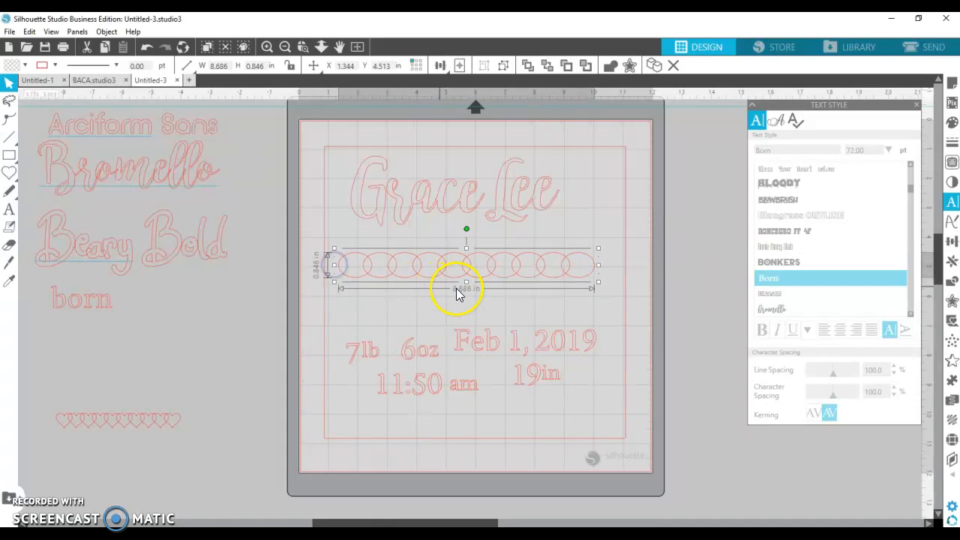
left_click_drag(466, 284, 455, 256)
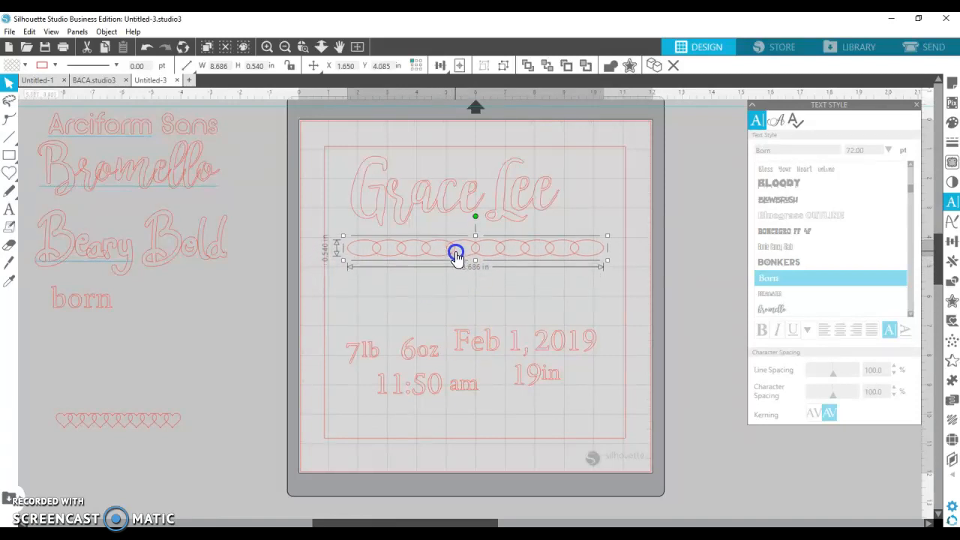
left_click(155, 416)
left_click(159, 425)
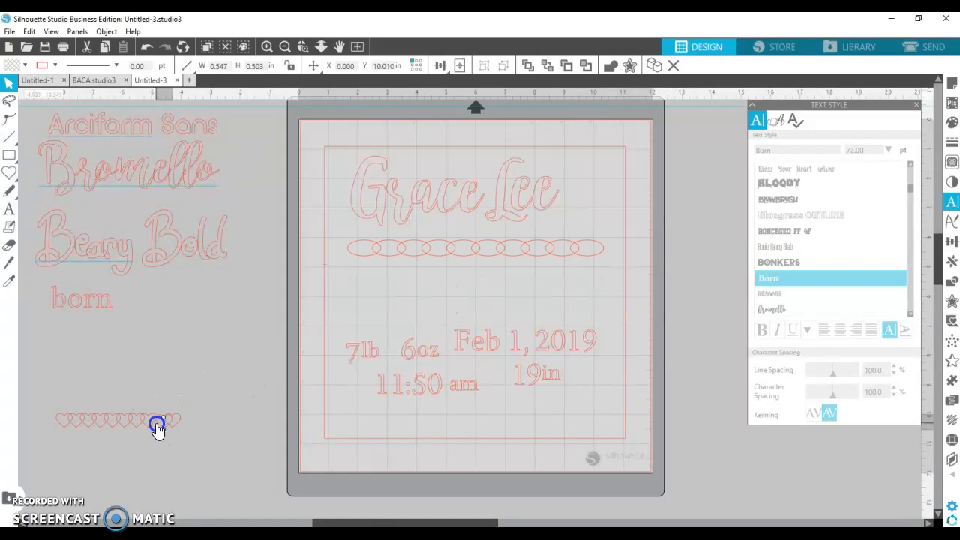
left_click_drag(355, 351, 367, 403)
left_click_drag(417, 353, 413, 413)
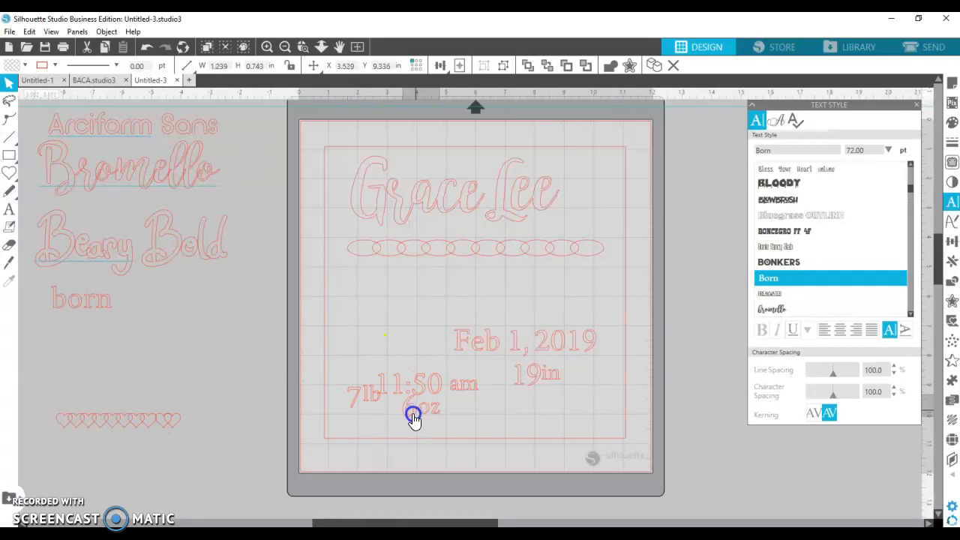
left_click_drag(471, 337, 492, 413)
- Drag six hearts from the spare row into a column beneath the ovals
left_click_drag(162, 431, 464, 277)
left_click(448, 313)
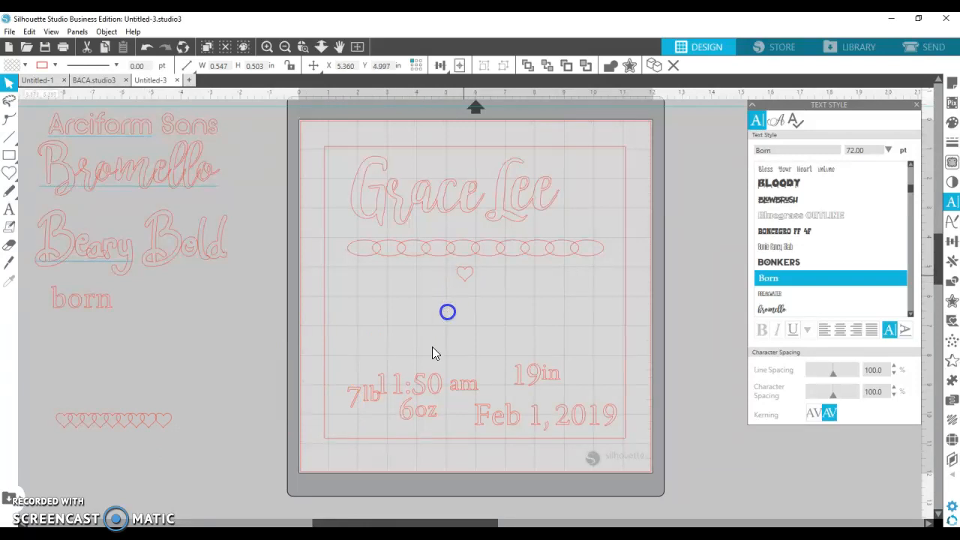
left_click_drag(161, 424, 467, 302)
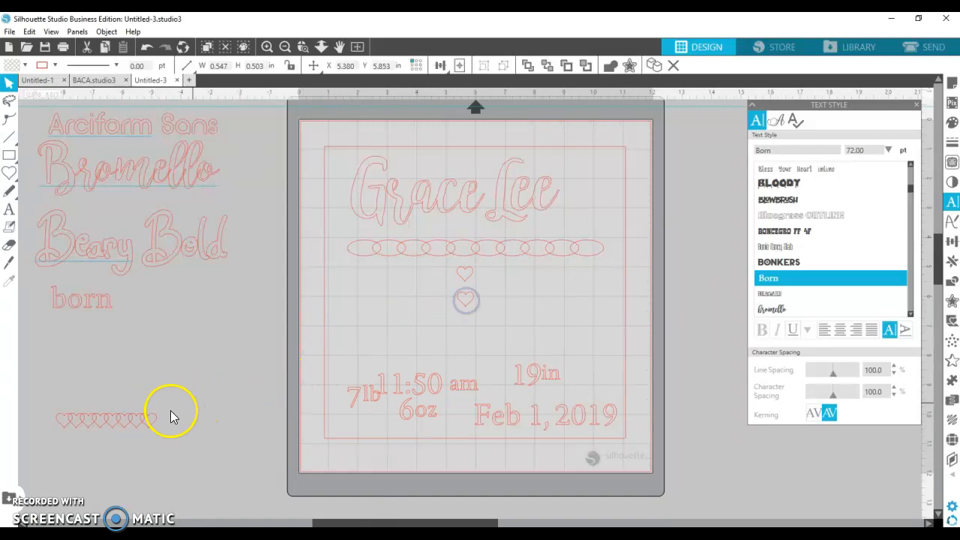
left_click_drag(153, 425, 469, 334)
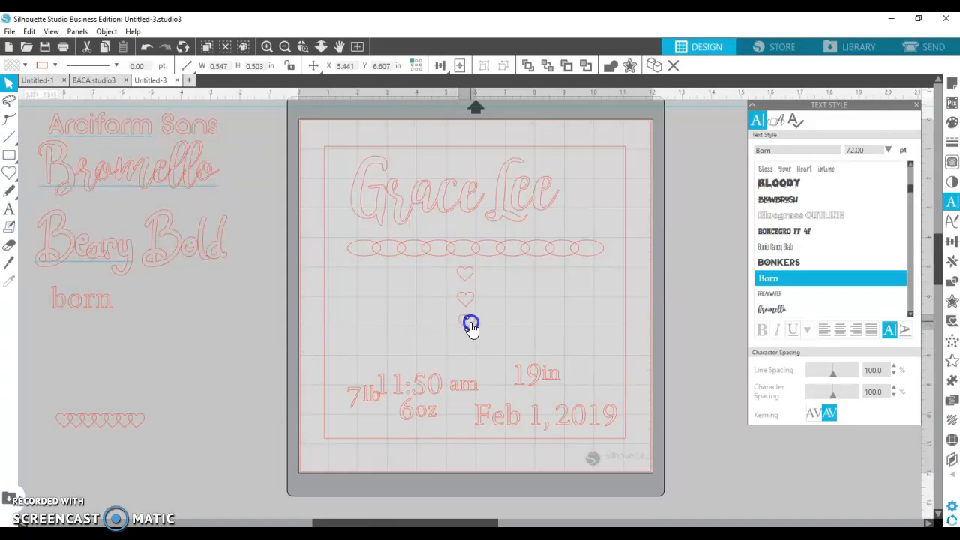
left_click_drag(137, 428, 470, 361)
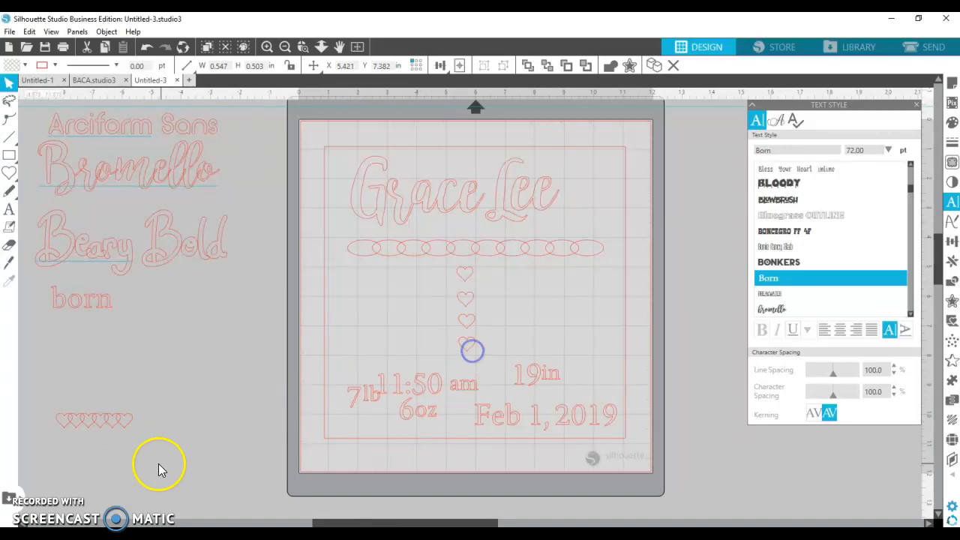
left_click_drag(122, 424, 358, 305)
left_click(140, 442)
left_click_drag(120, 433, 475, 392)
left_click_drag(519, 424, 576, 309)
left_click(555, 285)
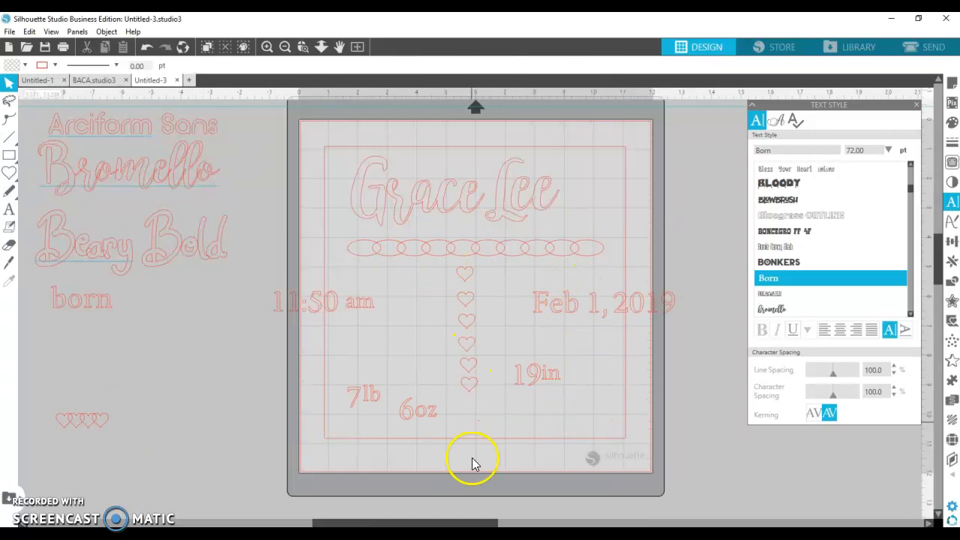
left_click_drag(98, 431, 471, 414)
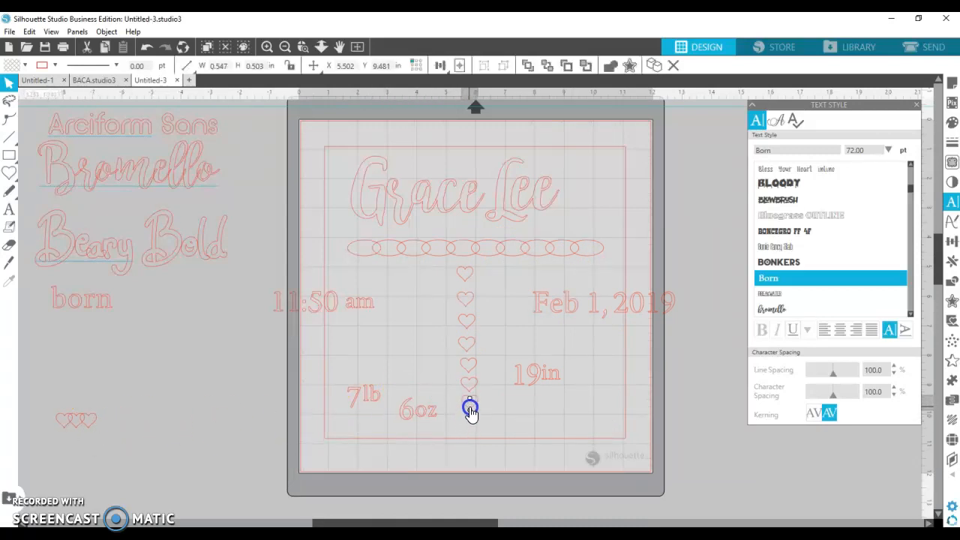
left_click_drag(98, 428, 482, 431)
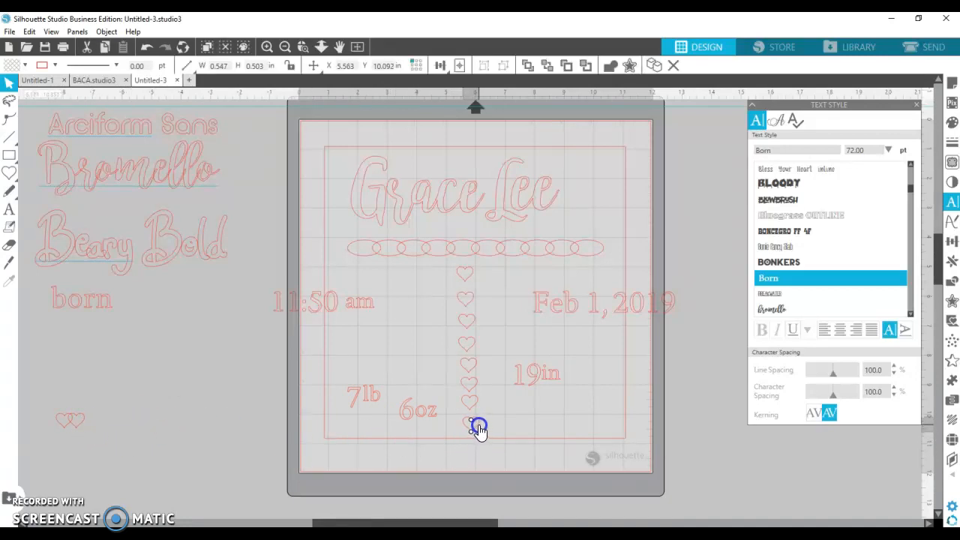
left_click(467, 287)
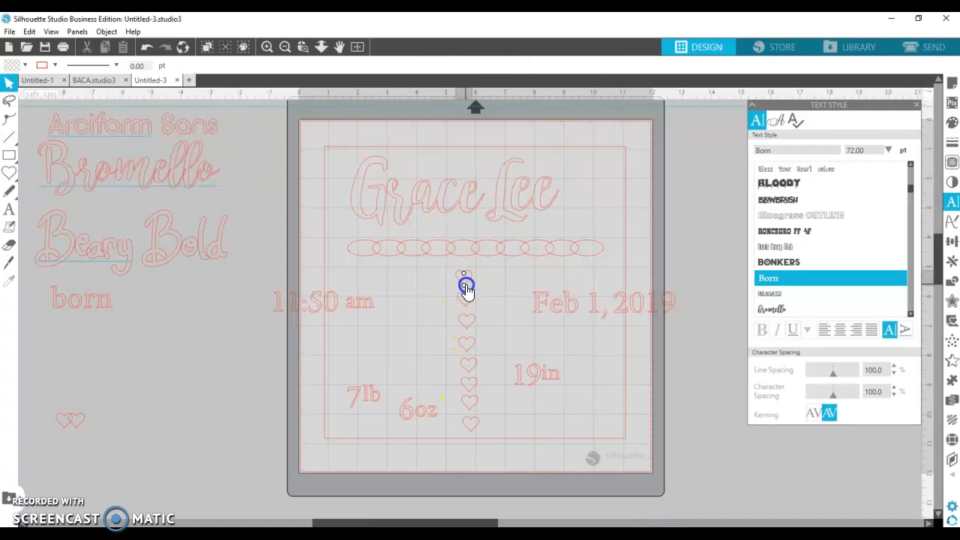
left_click(465, 286)
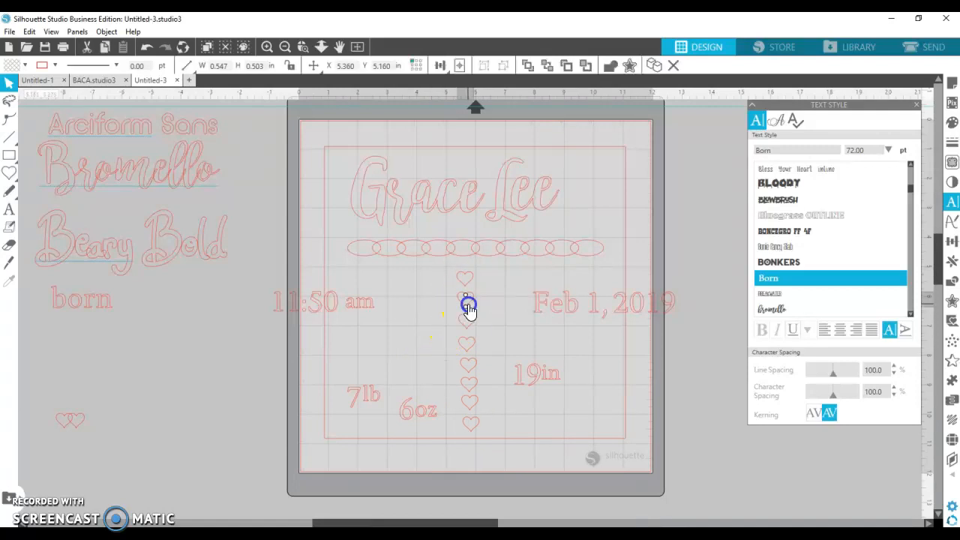
left_click(470, 313)
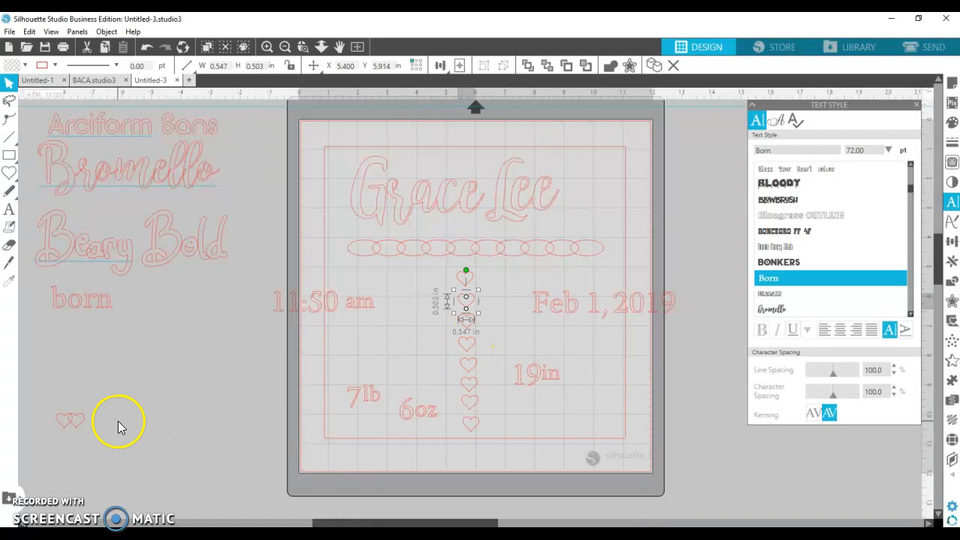
left_click_drag(78, 424, 111, 399)
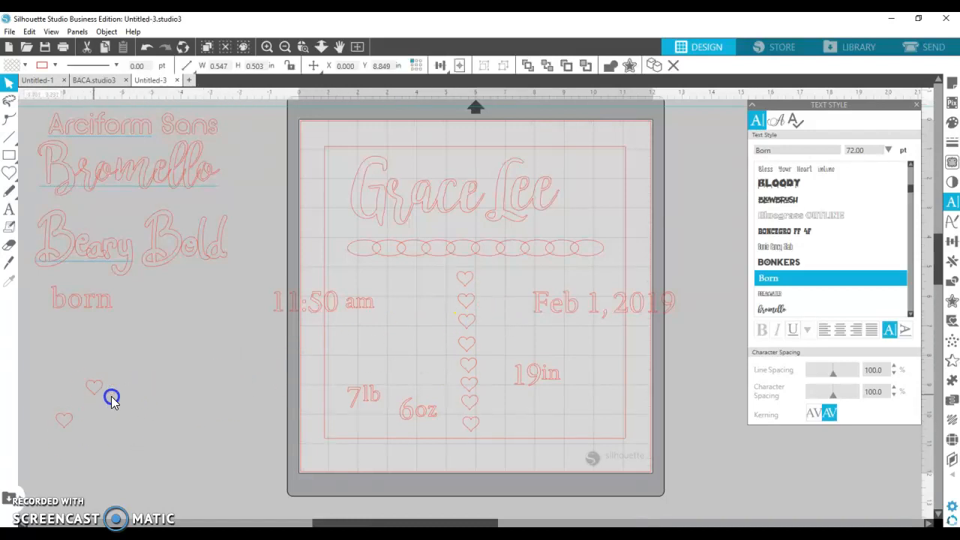
left_click(409, 340)
left_click_drag(465, 268, 486, 432)
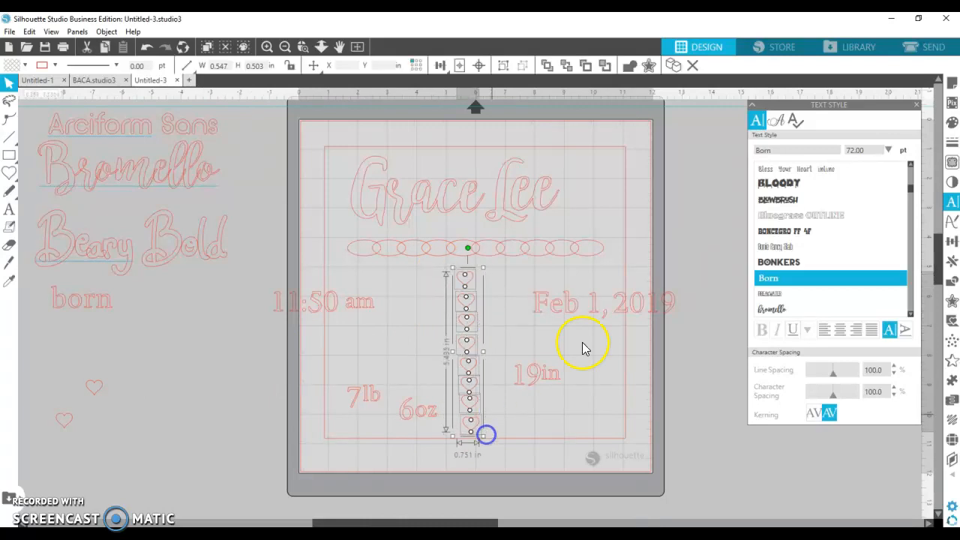
- Align the hearts along their left edges, undoing an accidental top alignment
left_click(950, 243)
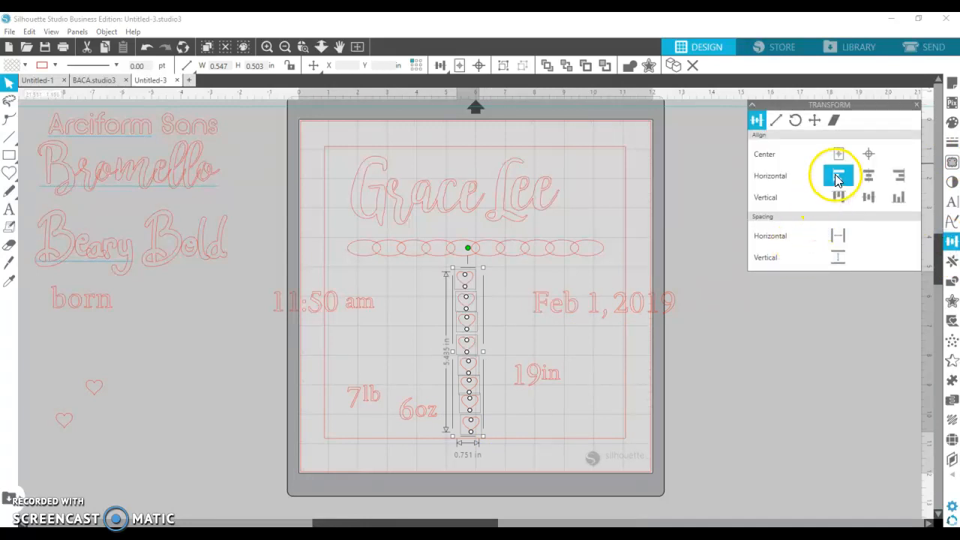
left_click(839, 198)
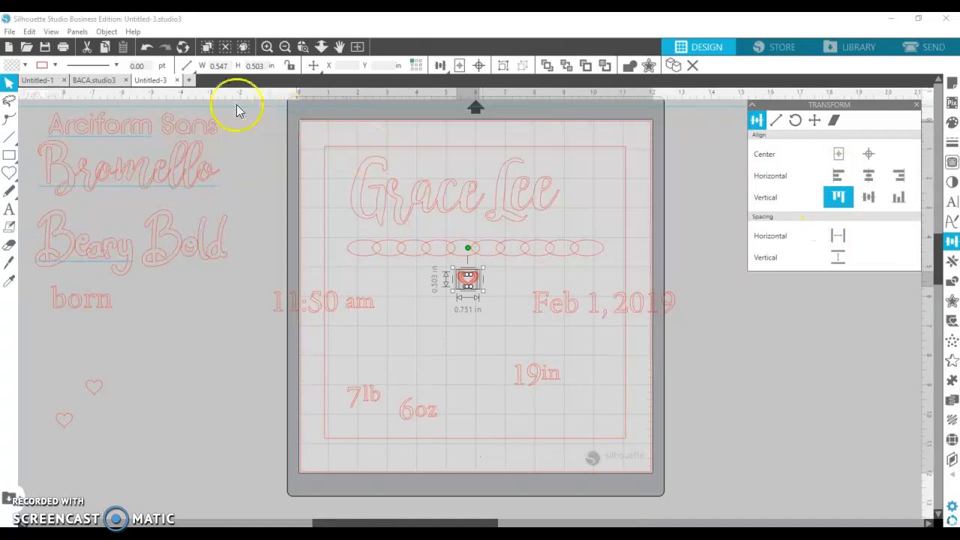
left_click(146, 47)
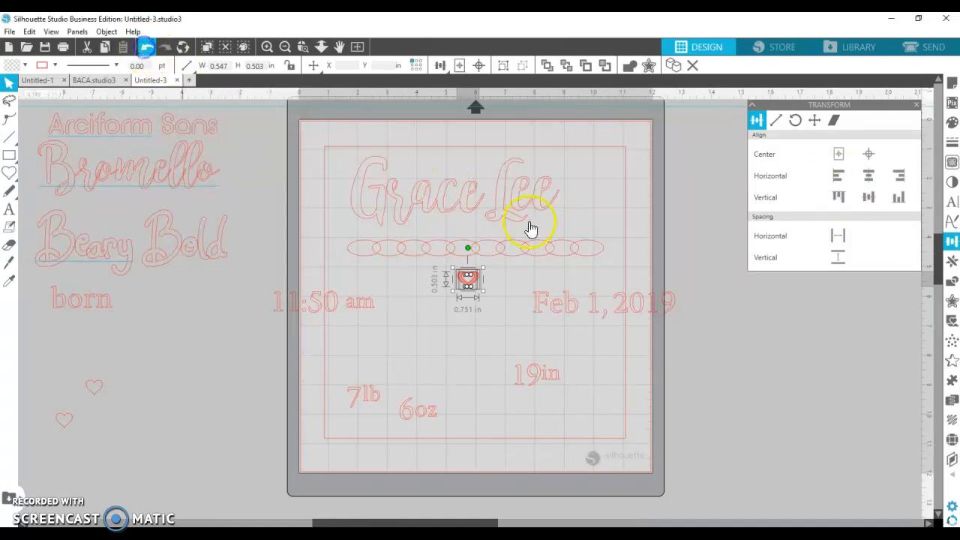
left_click(838, 186)
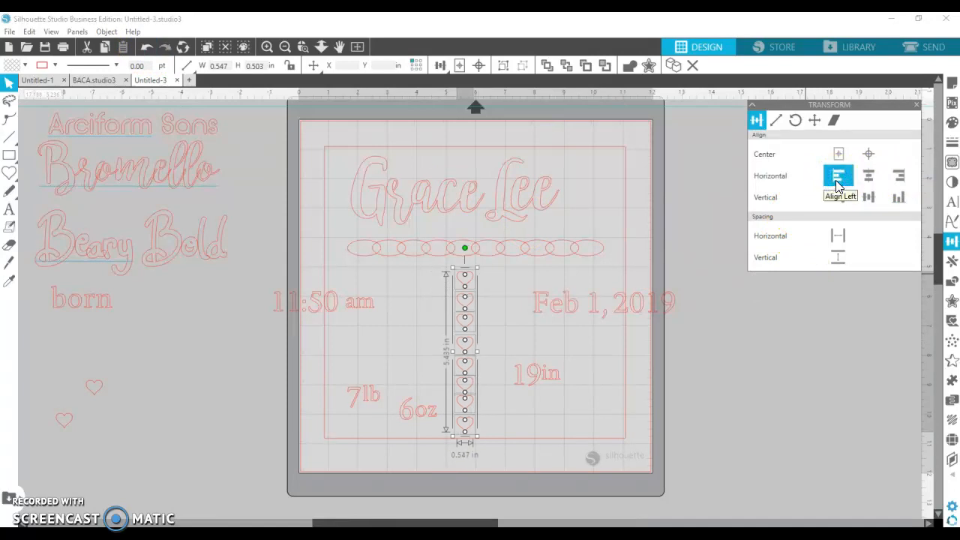
left_click(468, 332)
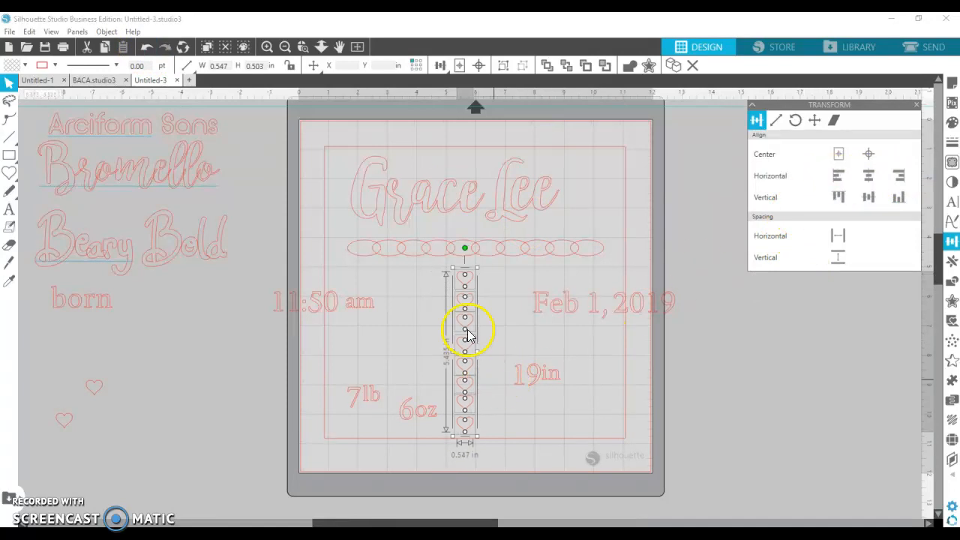
- Group the hearts into one column and nudge it to centre under the oval divider
left_click(490, 399)
left_click_drag(445, 275, 487, 429)
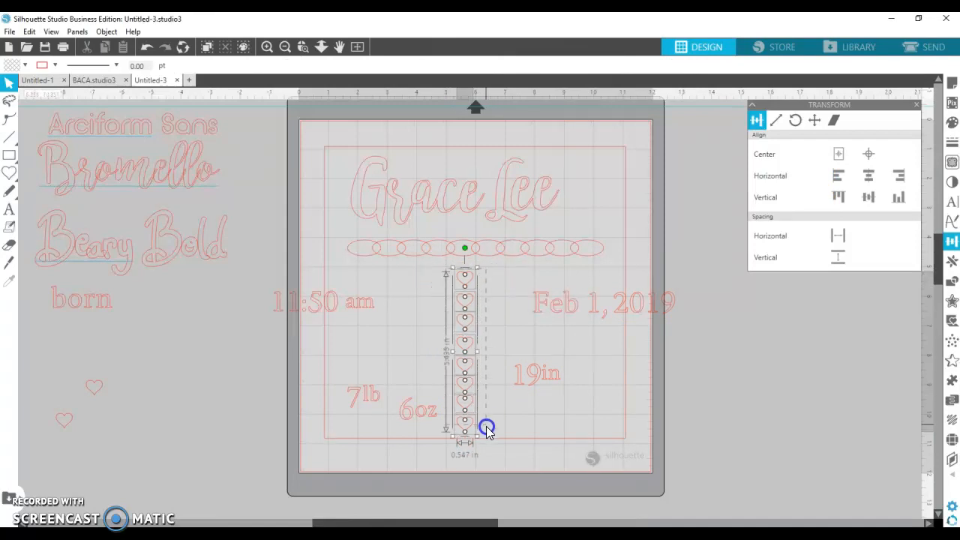
right_click(460, 369)
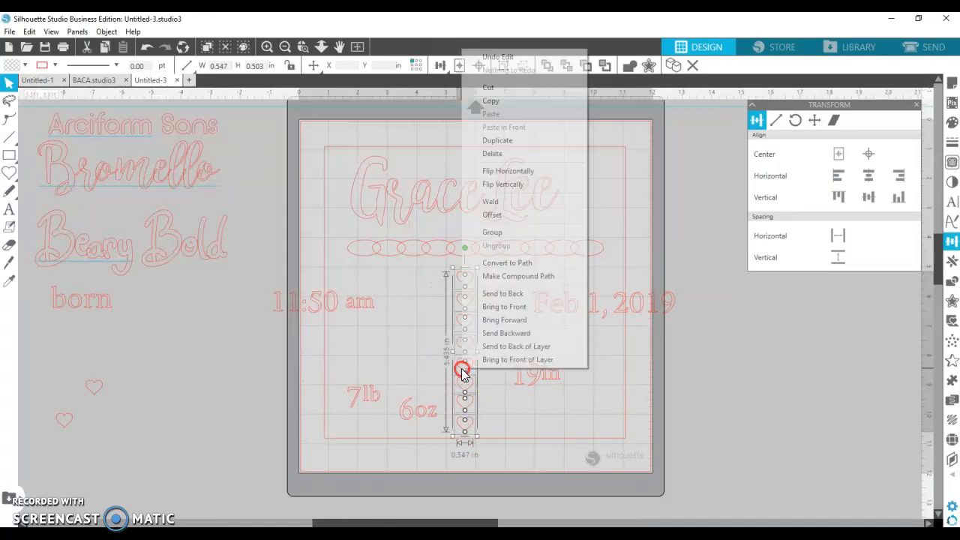
left_click(506, 237)
left_click_drag(466, 380, 468, 375)
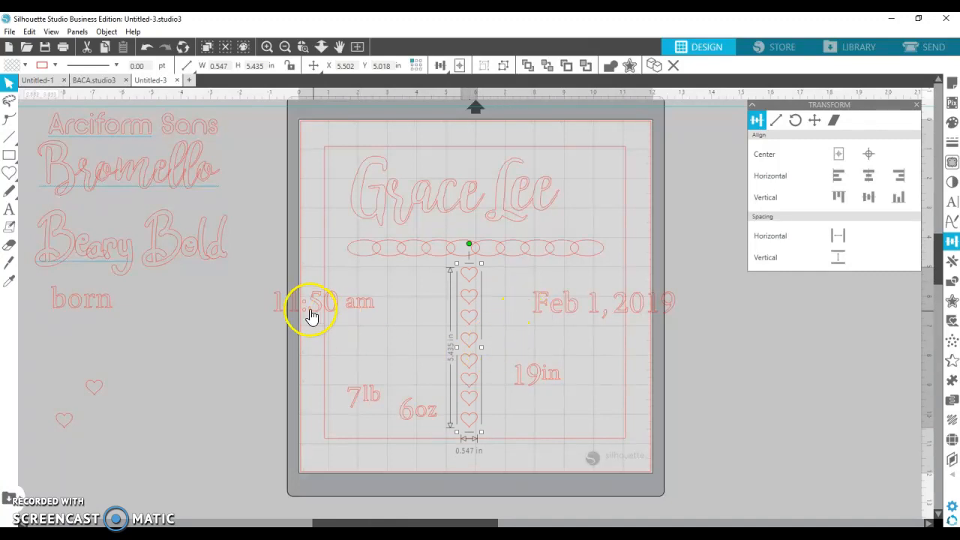
left_click_drag(318, 320, 390, 302)
left_click(369, 397)
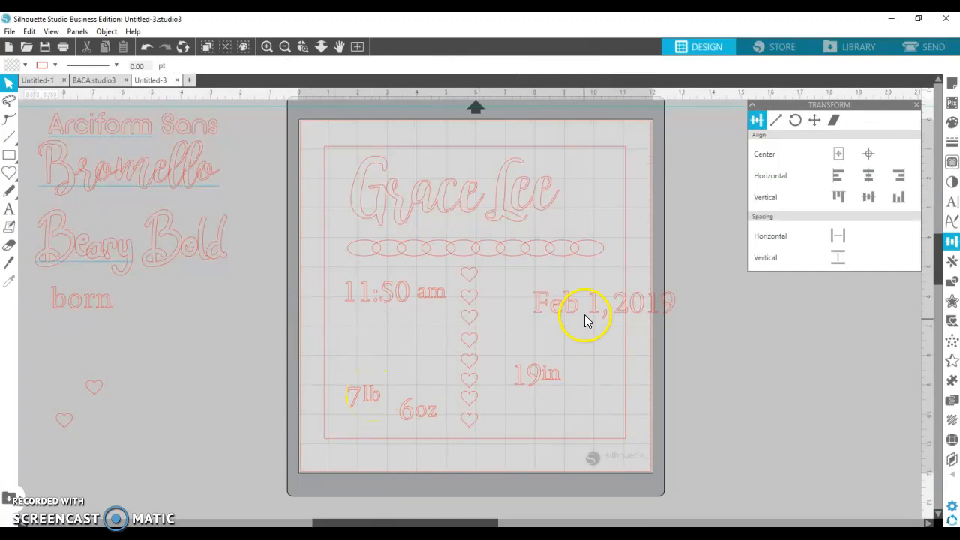
left_click_drag(599, 315, 394, 339)
left_click_drag(470, 348, 410, 340)
mouse_move(411, 275)
left_mouse_down()
mouse_move(417, 306)
mouse_move(415, 288)
left_mouse_up()
mouse_move(412, 340)
left_mouse_down()
mouse_move(401, 325)
mouse_move(410, 331)
left_mouse_up()
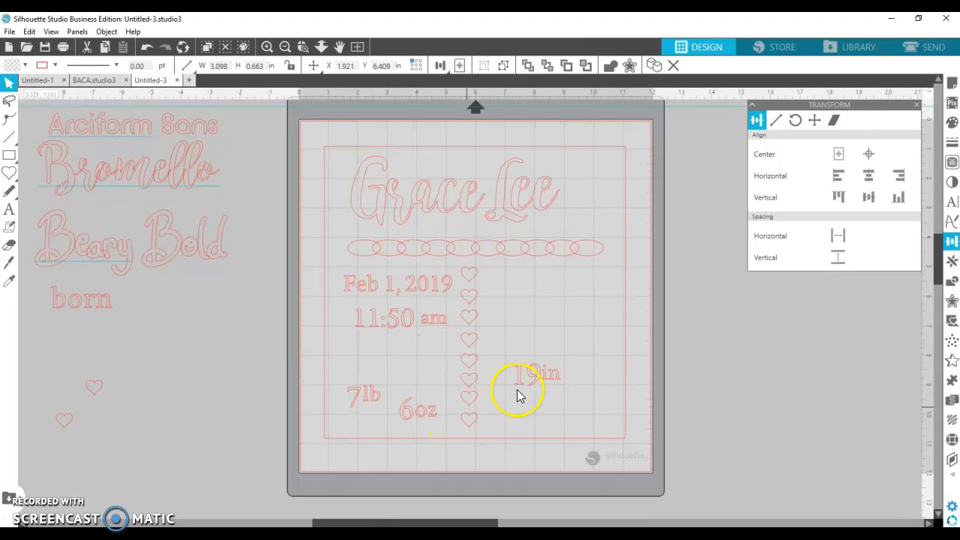
- Move 7lb, 6oz and 19in up to the right of the heart column
left_click_drag(362, 406, 514, 293)
left_click_drag(535, 383, 533, 325)
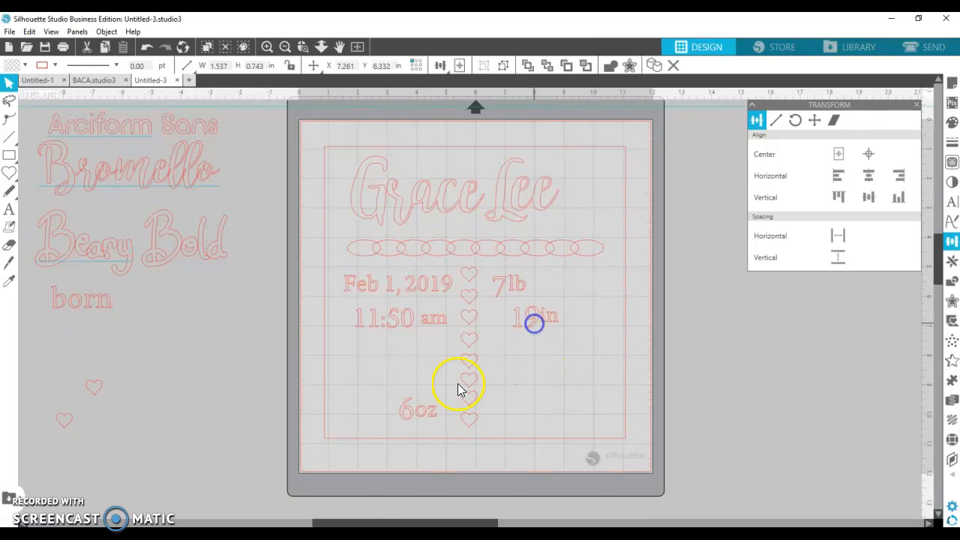
left_click(422, 414)
left_click_drag(422, 417, 553, 293)
left_click(529, 326)
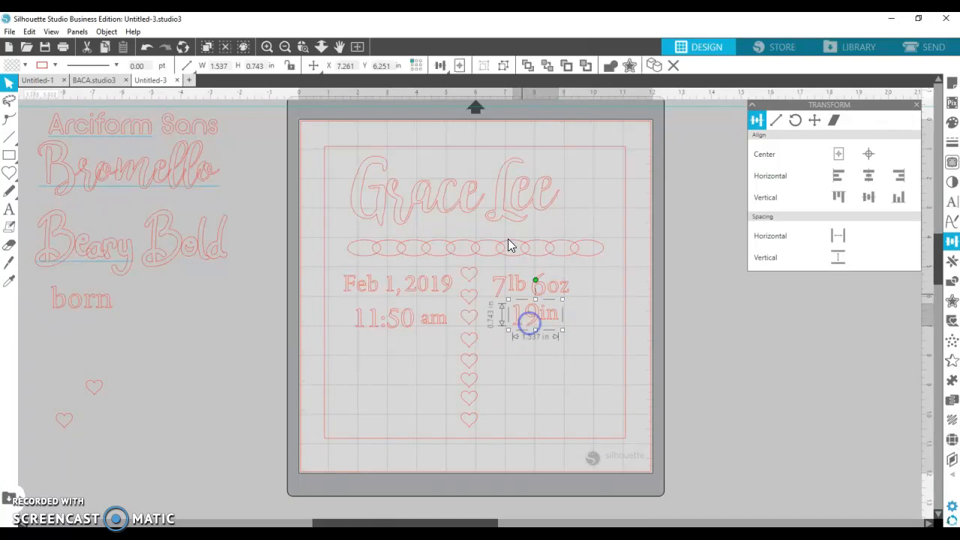
- Line up the date with 6oz using a horizontal ruler guide, and raise 19in
left_click_drag(510, 105, 519, 293)
left_click(534, 285)
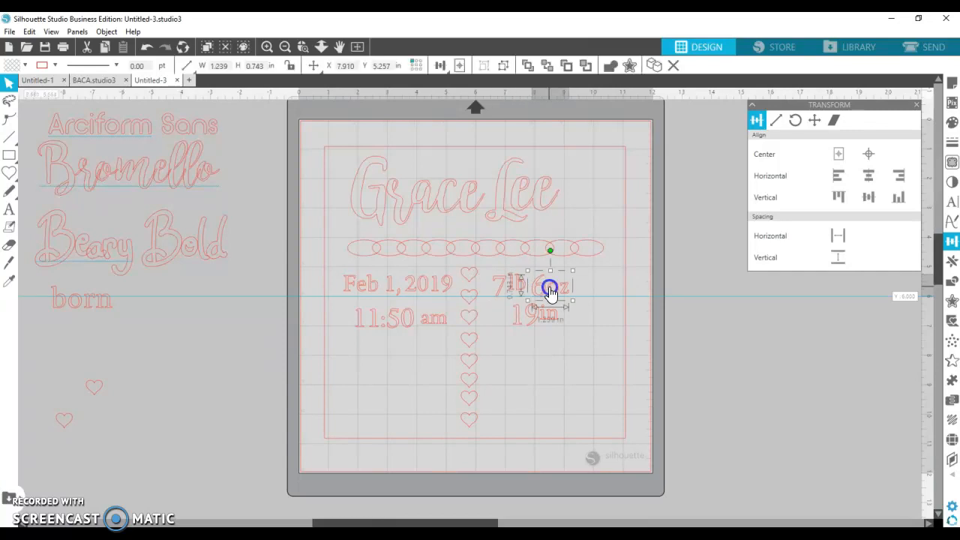
left_click_drag(422, 290, 424, 311)
left_click_drag(531, 331, 523, 321)
left_click(543, 346)
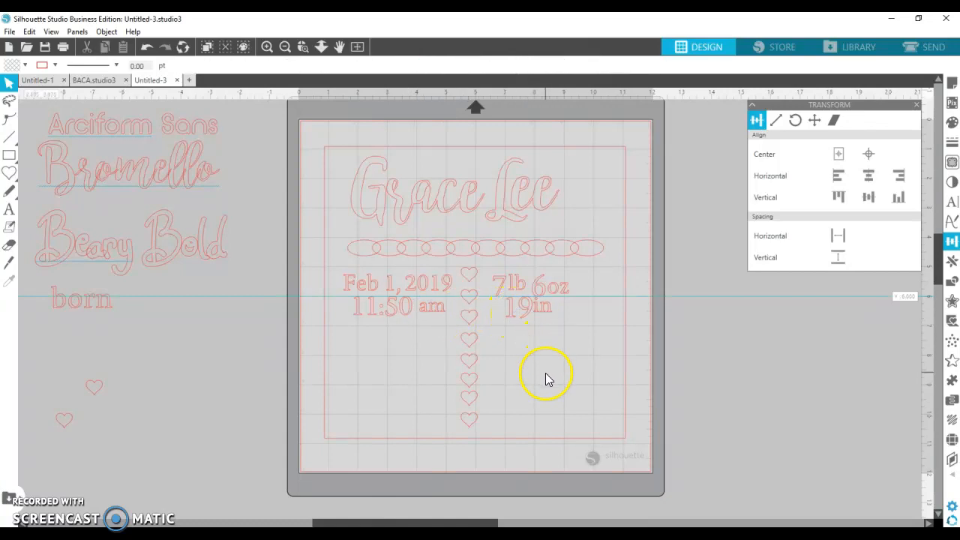
left_click(543, 292)
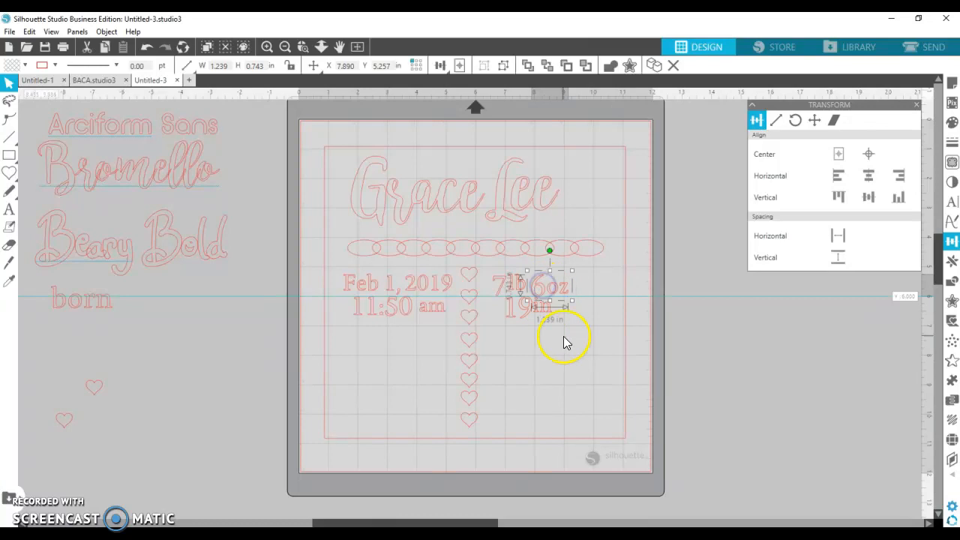
- Ungroup the hearts, then group the bottom five and move them aside
left_click_drag(615, 297, 598, 108)
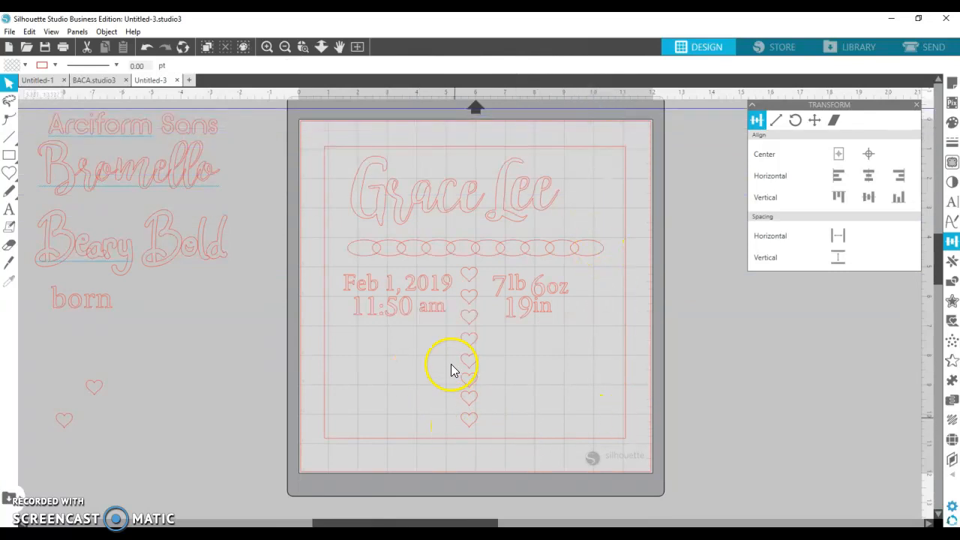
left_click(481, 333)
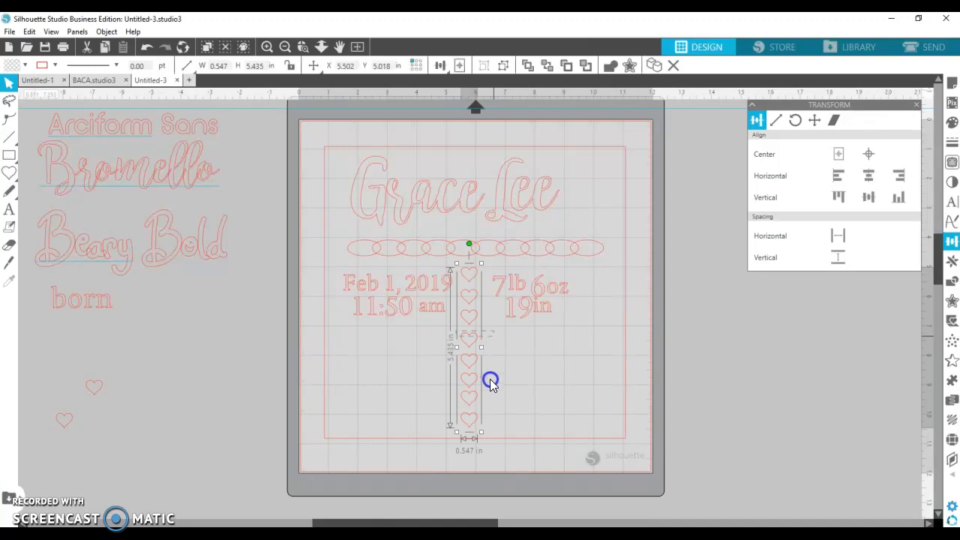
right_click(464, 382)
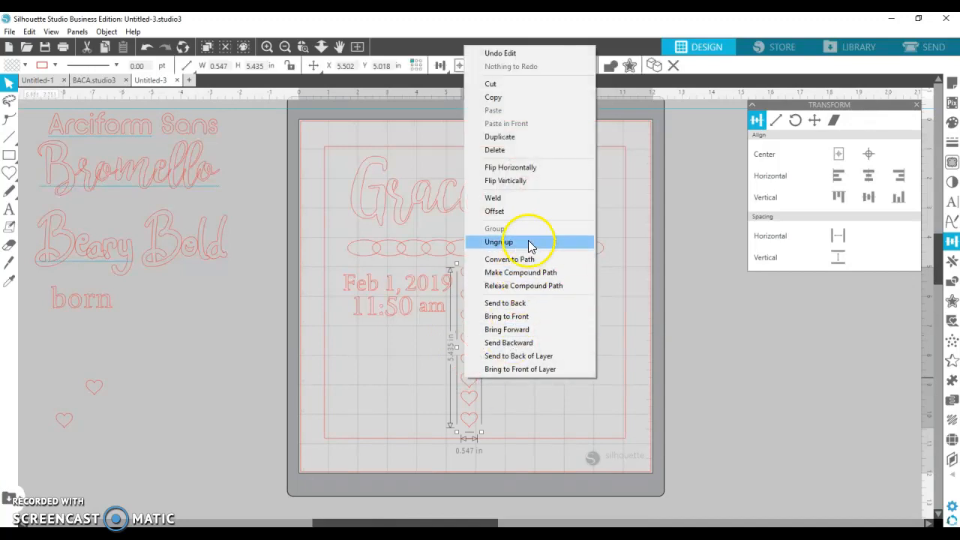
left_click(527, 245)
left_click(501, 392)
left_click_drag(452, 328, 484, 434)
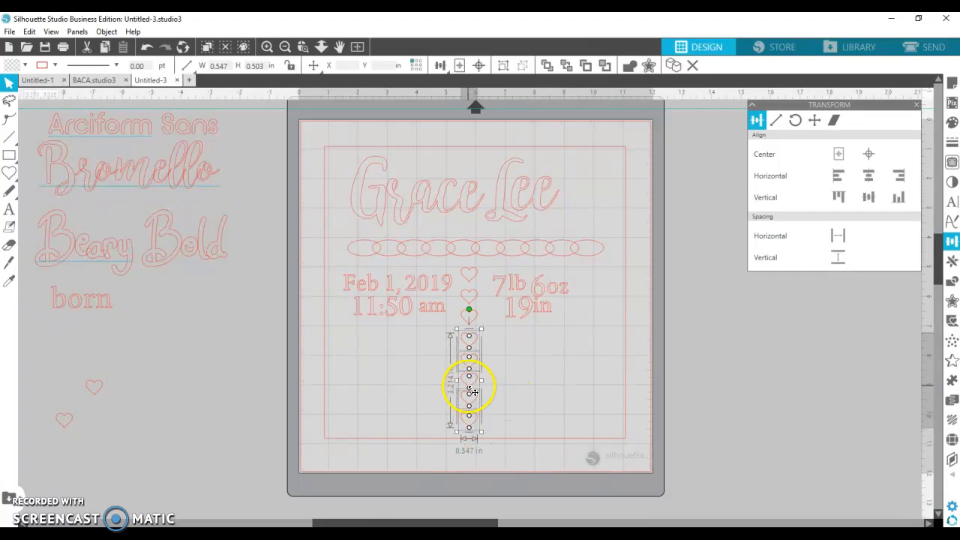
right_click(468, 387)
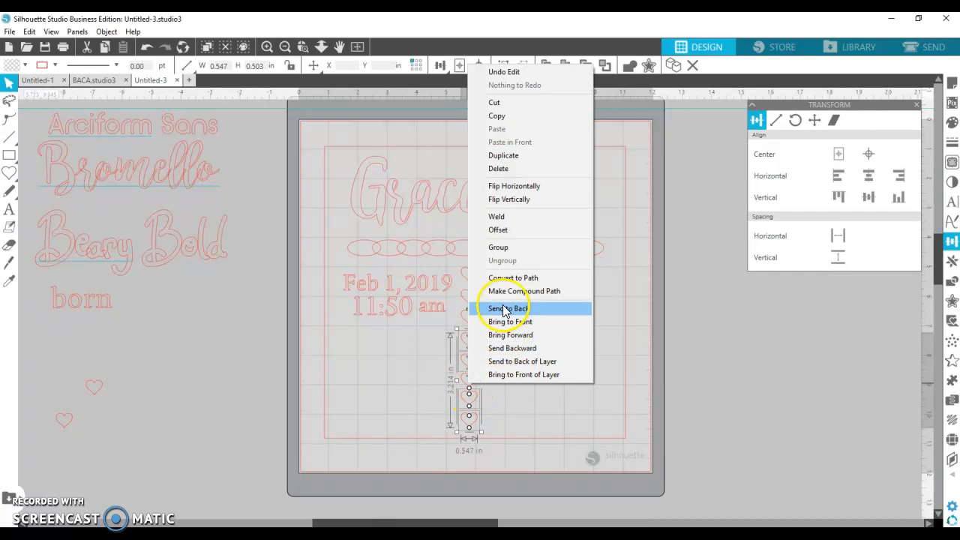
left_click(502, 248)
left_click_drag(473, 386, 407, 388)
- Group the three upper hearts between the text blocks and move the five spares off the mat
left_click_drag(450, 263, 483, 328)
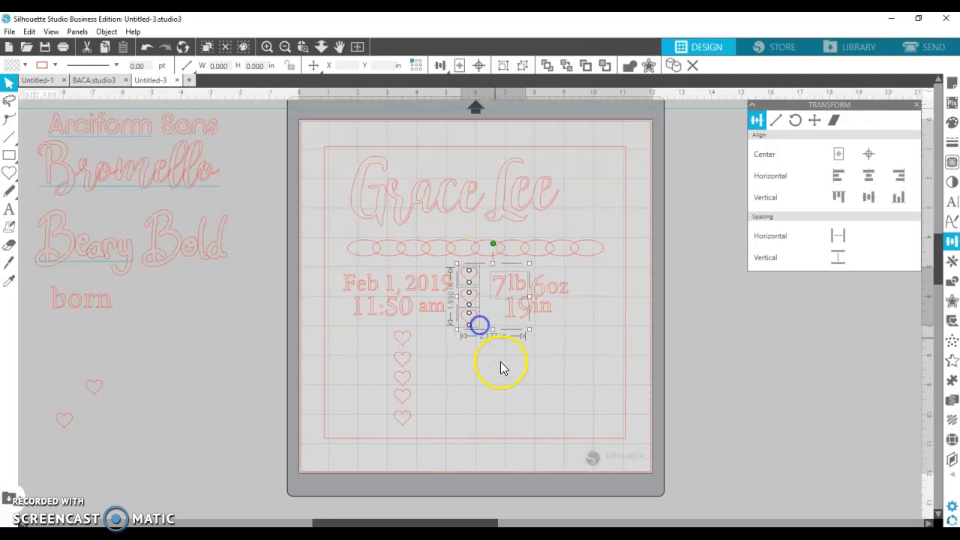
left_click(505, 389)
left_click_drag(455, 273, 475, 323)
right_click(467, 304)
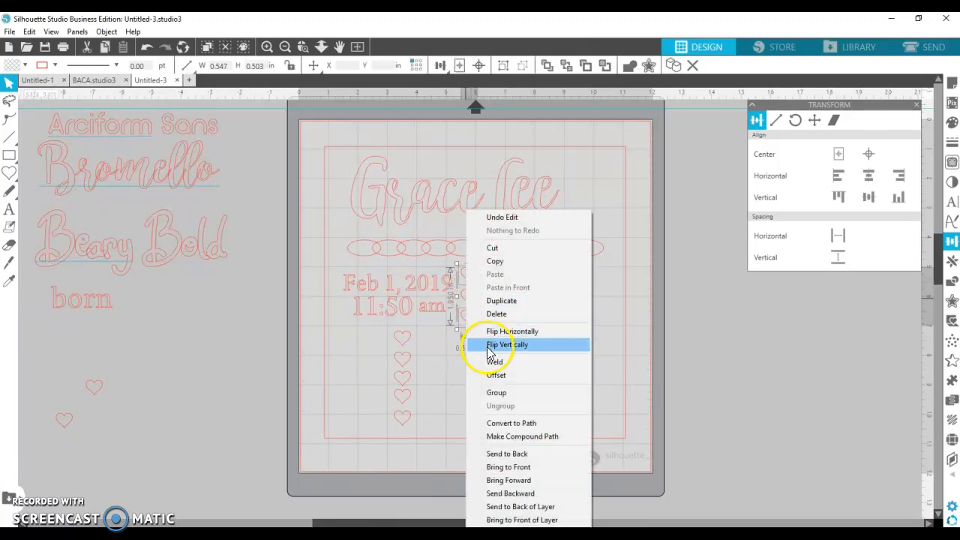
left_click(484, 393)
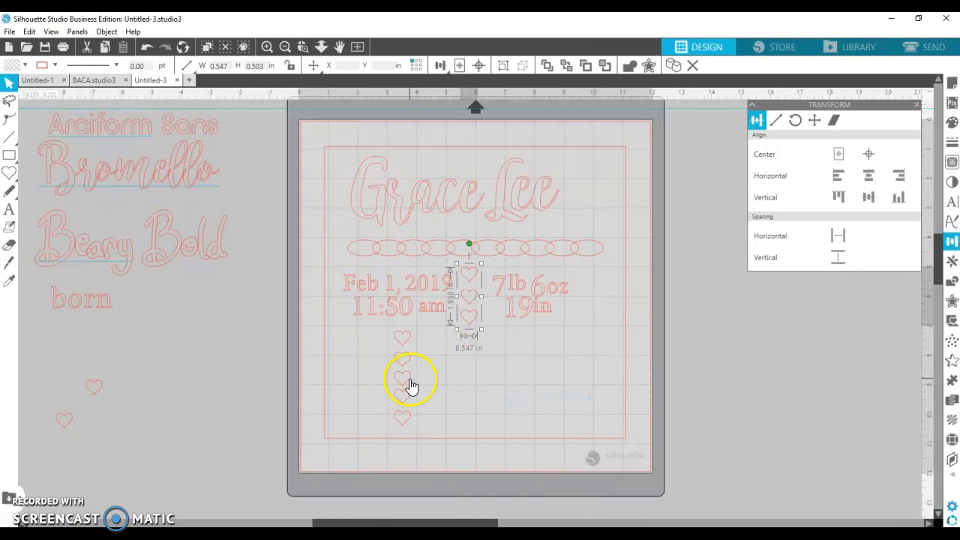
left_click_drag(406, 383, 546, 385)
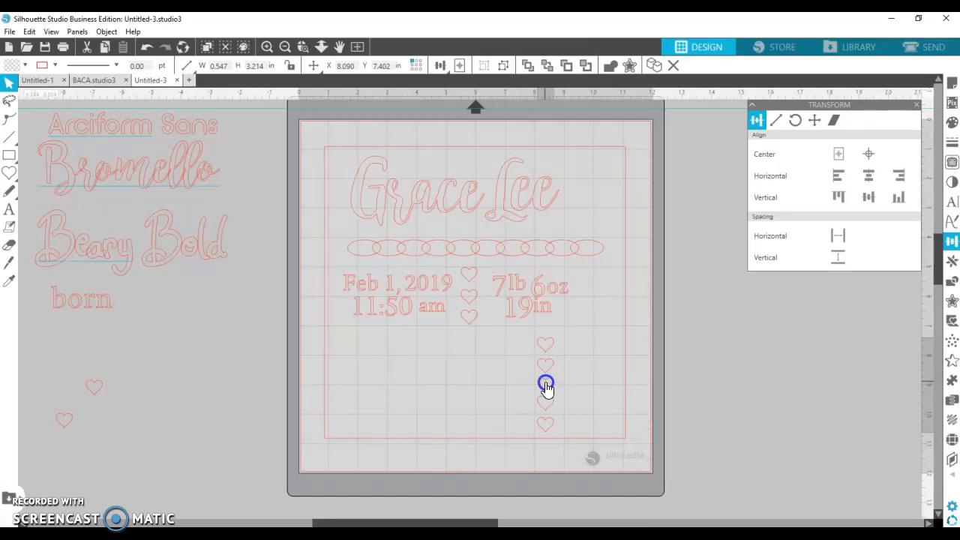
left_click_drag(546, 385, 225, 361)
- Shorten the border rectangle to 6.358 in tall to fit the design
left_click(492, 440)
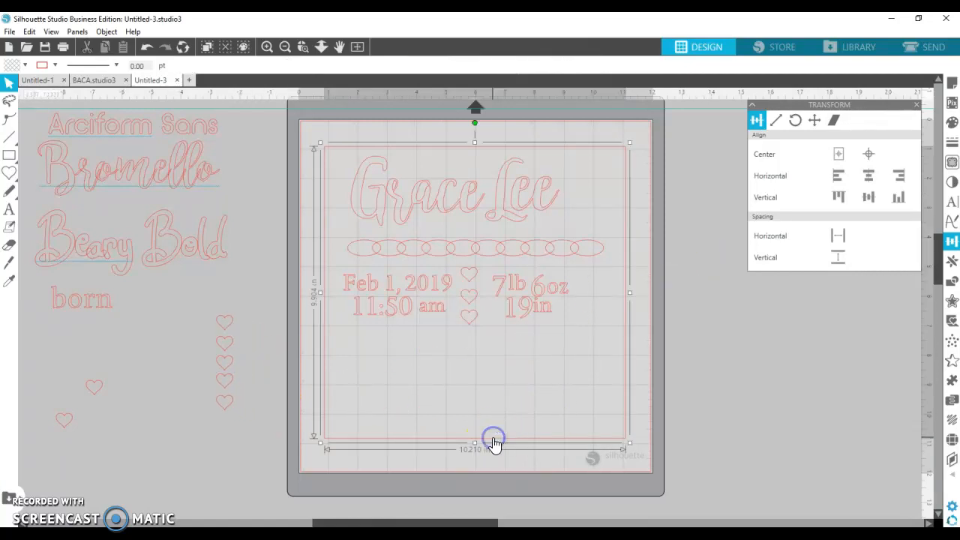
left_click_drag(473, 443, 471, 339)
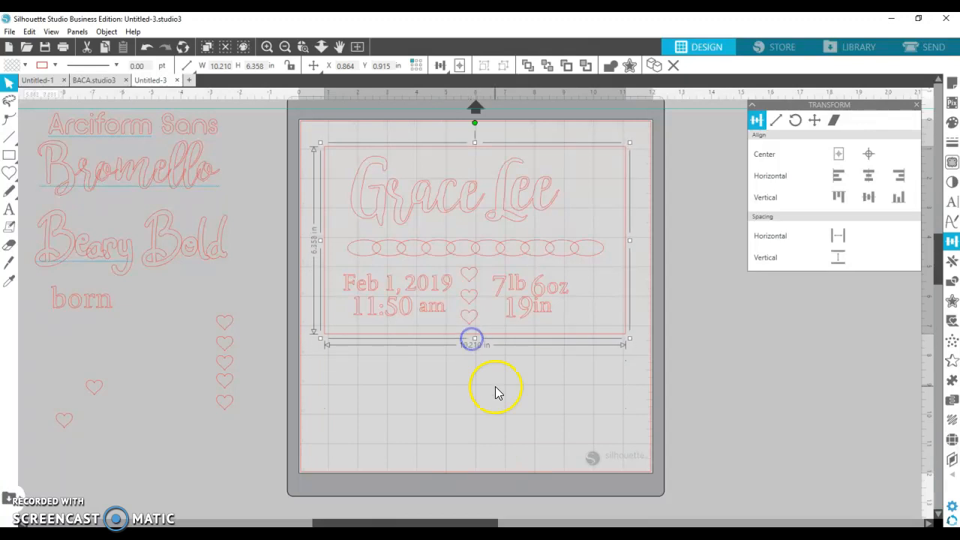
left_click(444, 217)
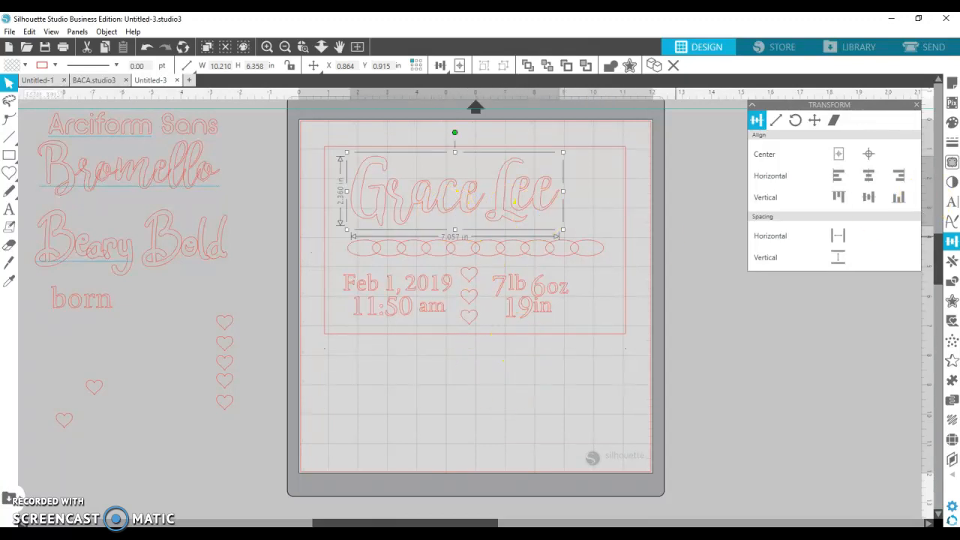
left_click(951, 122)
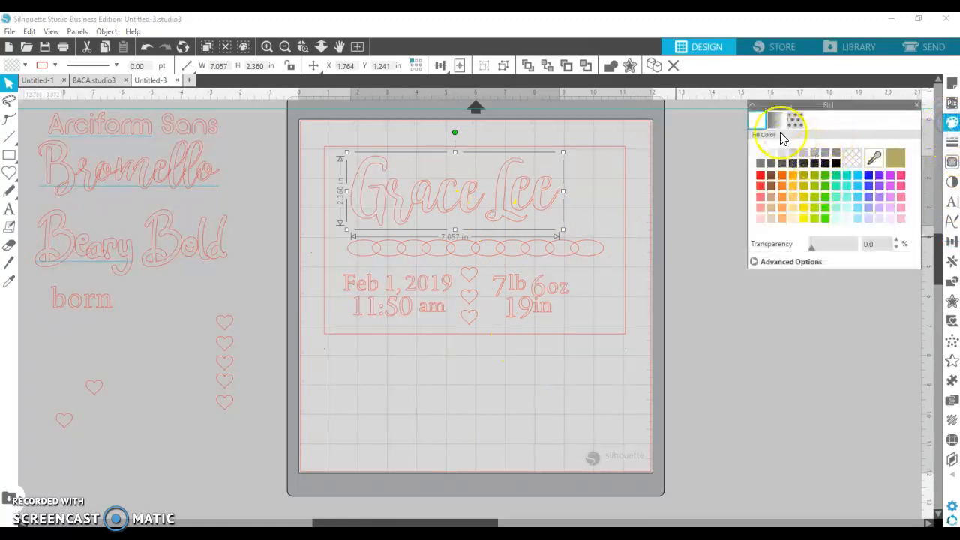
left_click(775, 120)
left_click(798, 177)
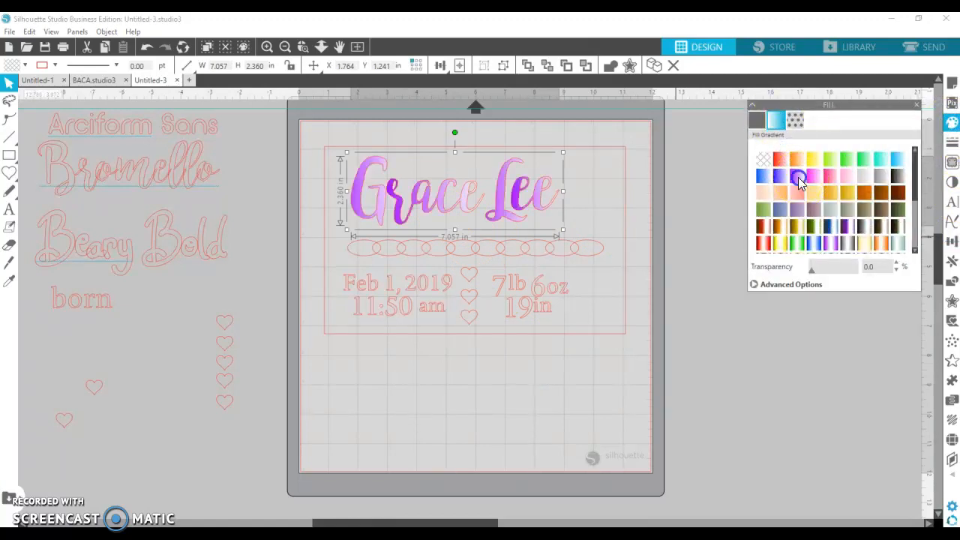
left_click(500, 259)
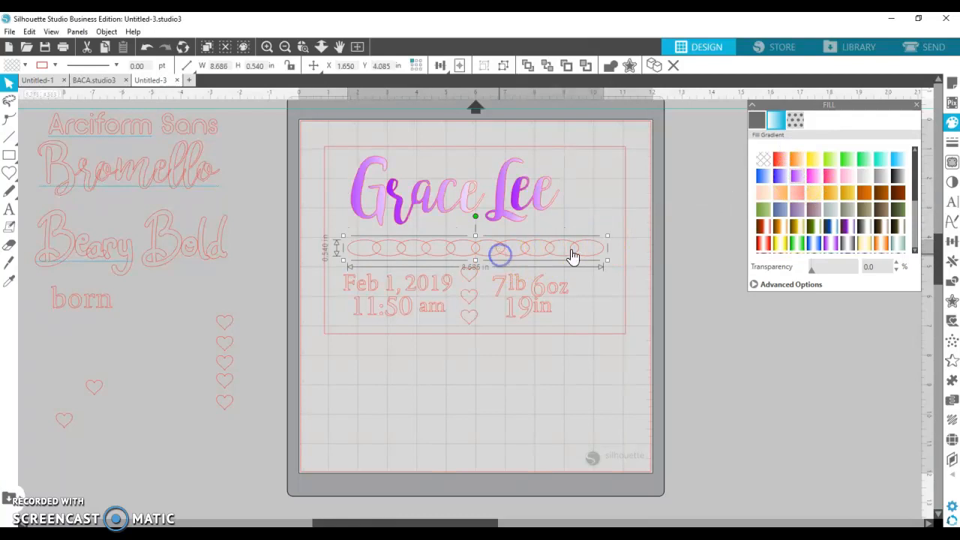
left_click(763, 177)
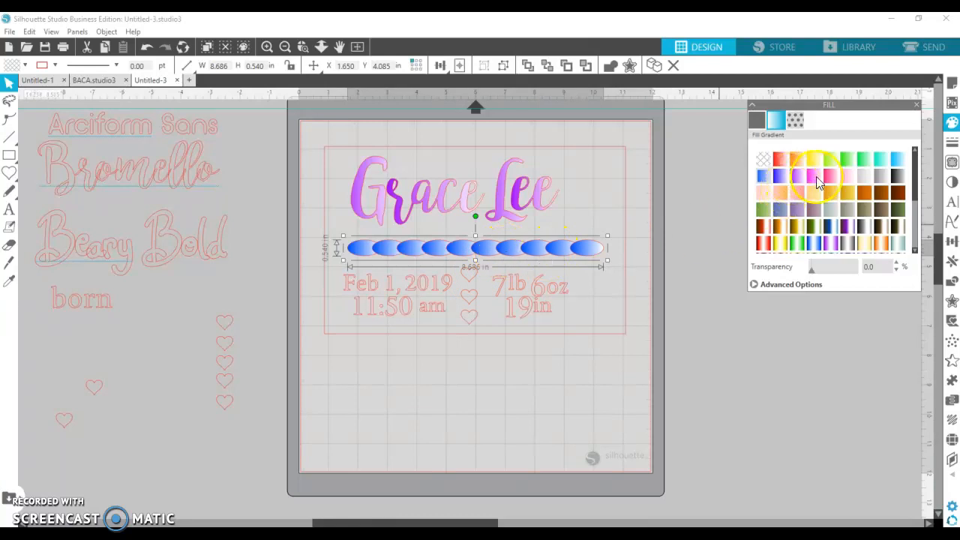
left_click(816, 178)
left_click(509, 287)
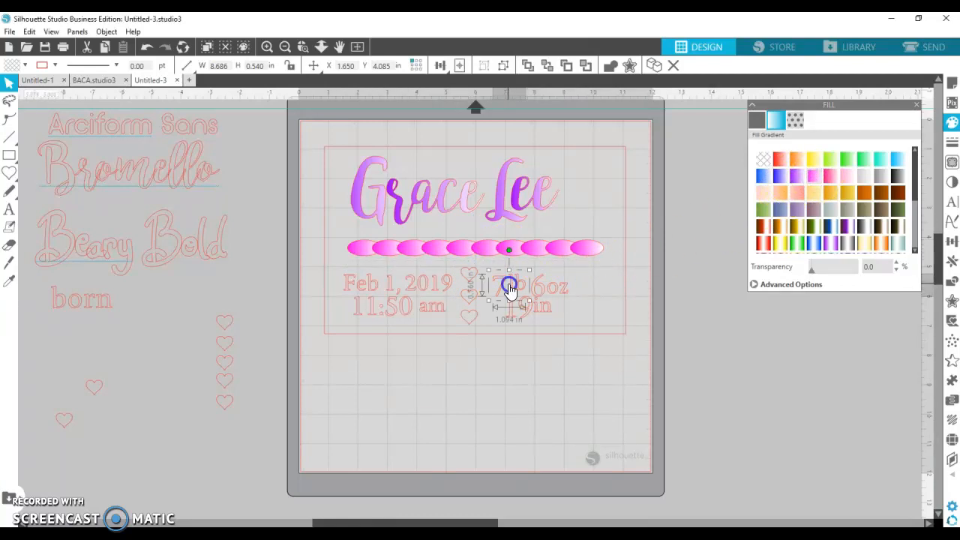
left_click(782, 182)
left_click(553, 291)
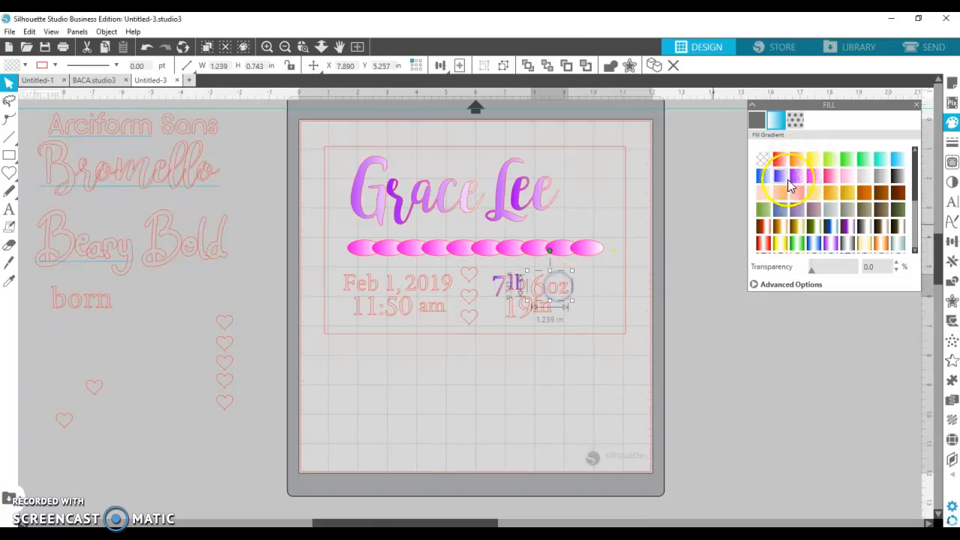
left_click(783, 180)
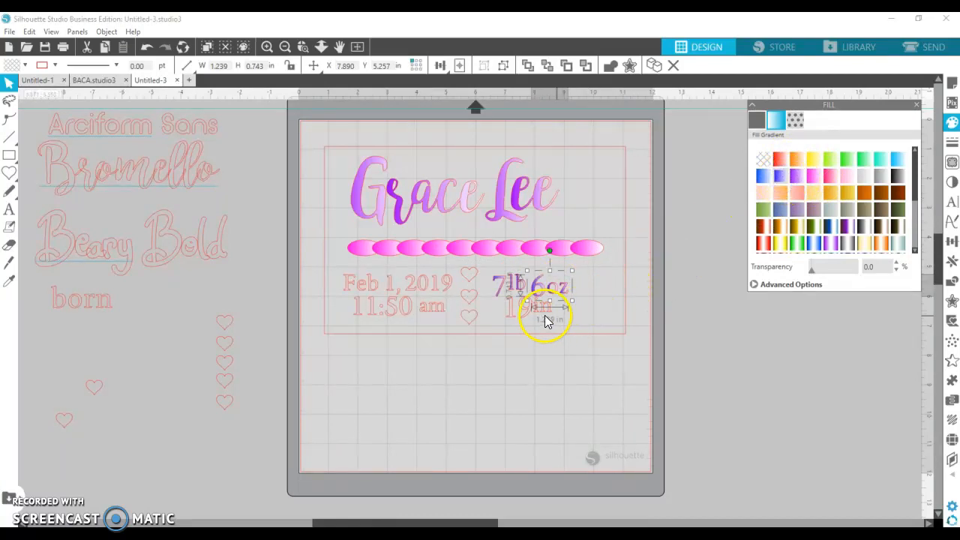
left_click(525, 315)
left_click(782, 182)
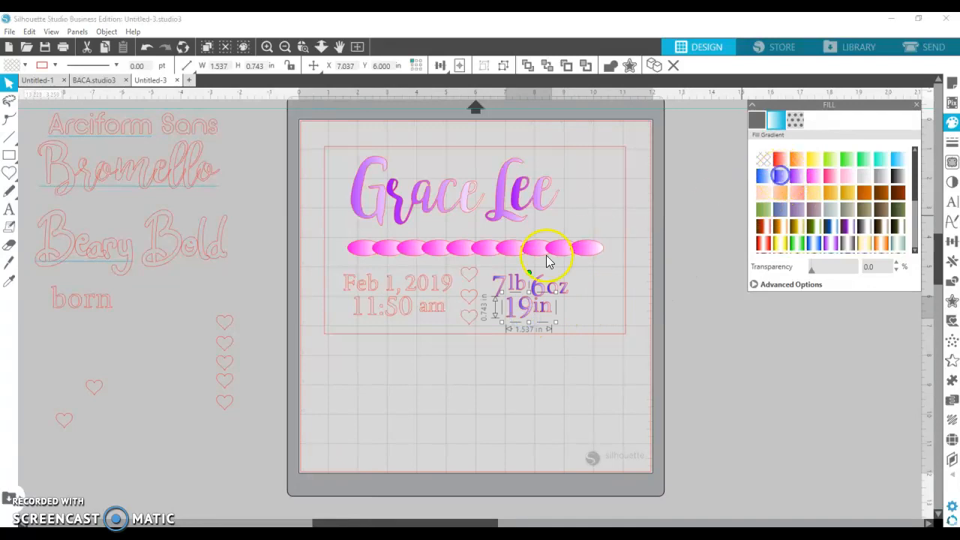
left_click(425, 293)
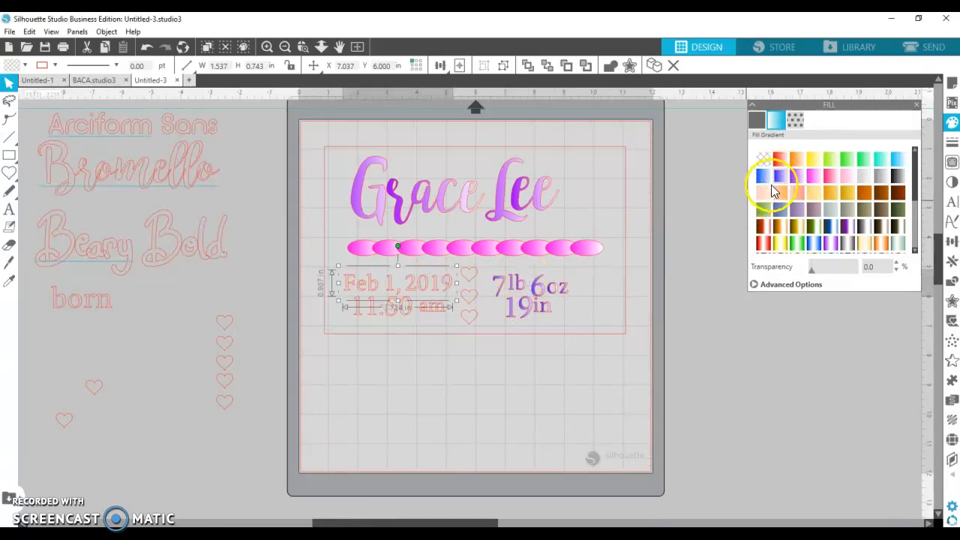
left_click(782, 182)
left_click(399, 311)
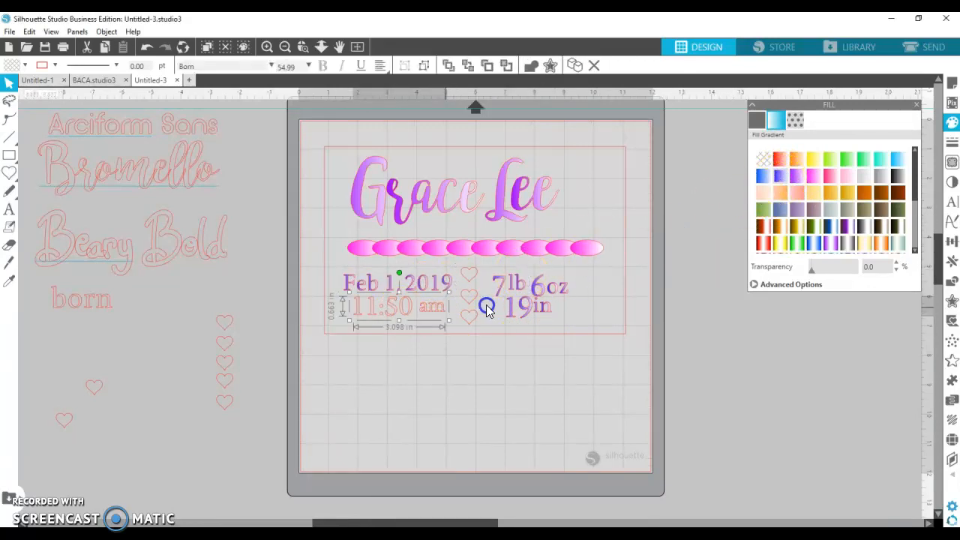
left_click(782, 182)
- Fill the three hearts with a red gradient
left_click(472, 276)
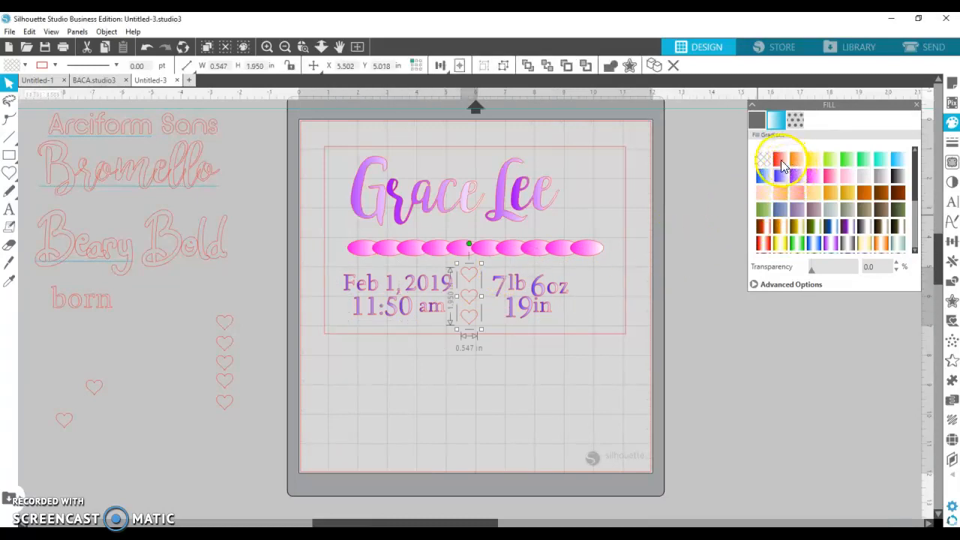
left_click(779, 159)
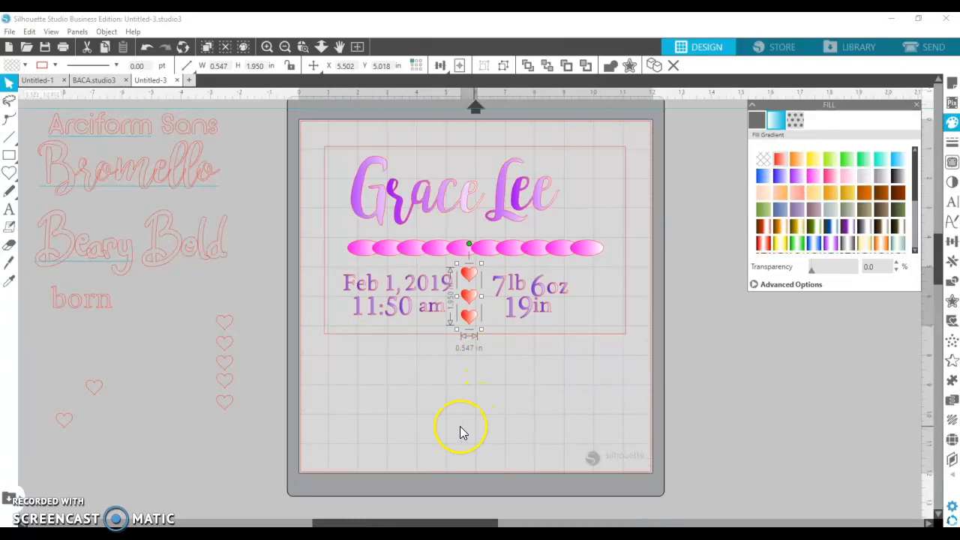
left_click(391, 397)
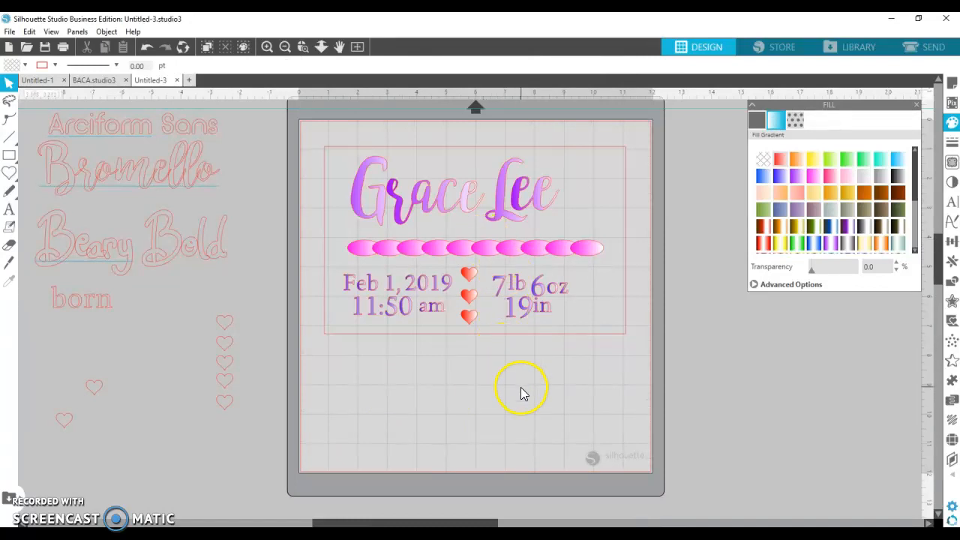
left_click(556, 339)
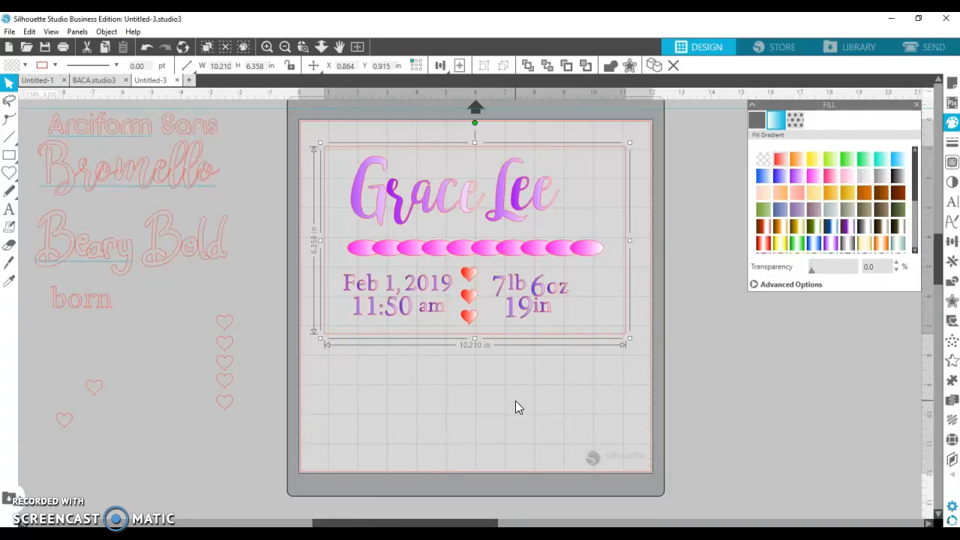
- Enlarge the design slightly and move the red outline rectangle off the mat to the left
left_click(517, 424)
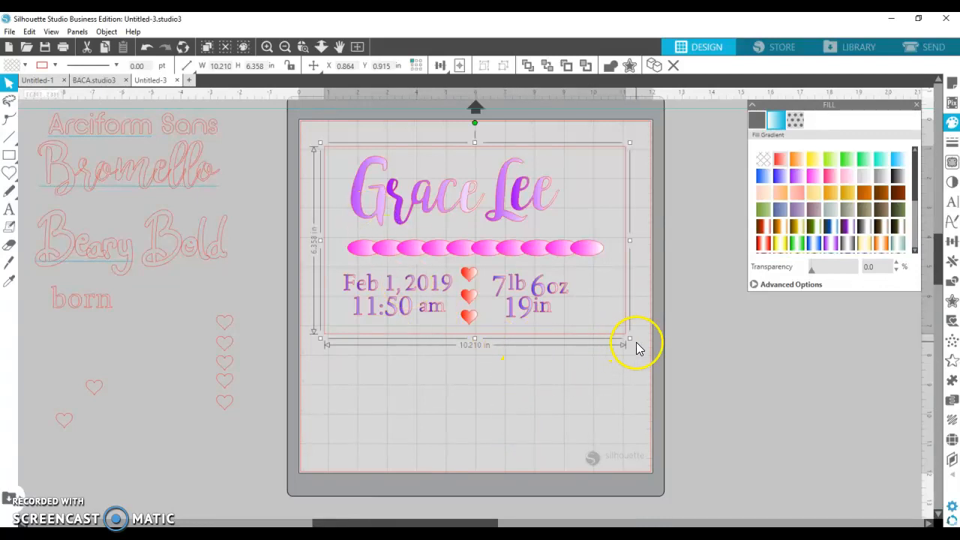
left_click_drag(630, 338, 617, 362)
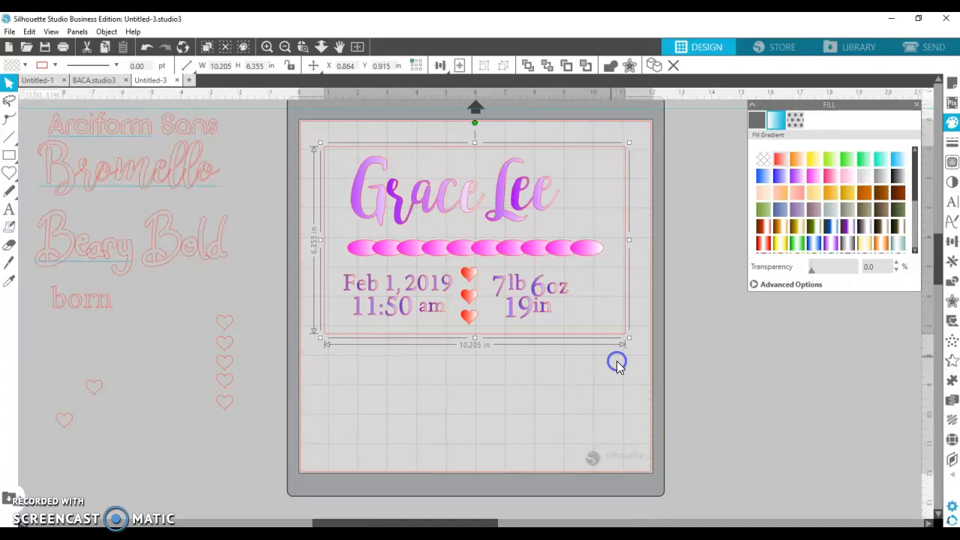
left_click(337, 156)
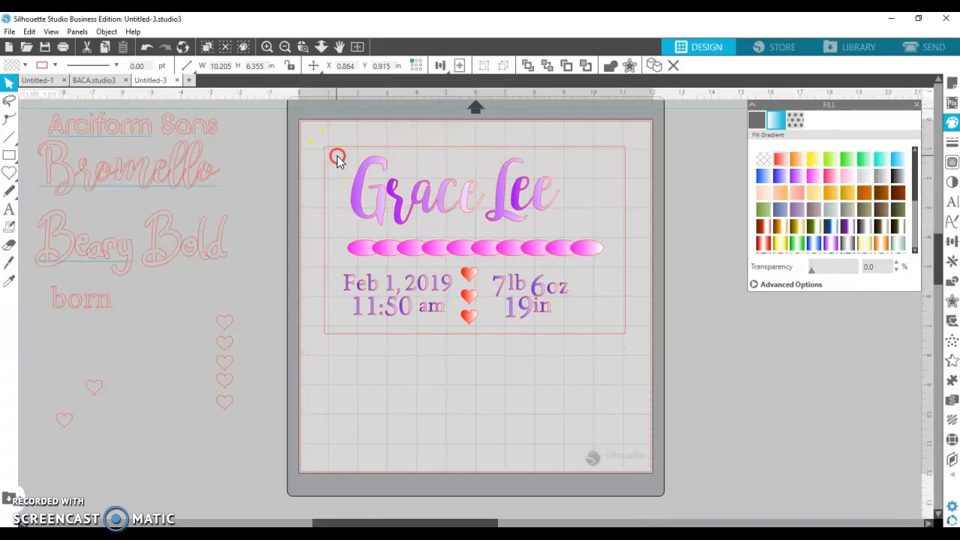
left_click(399, 388)
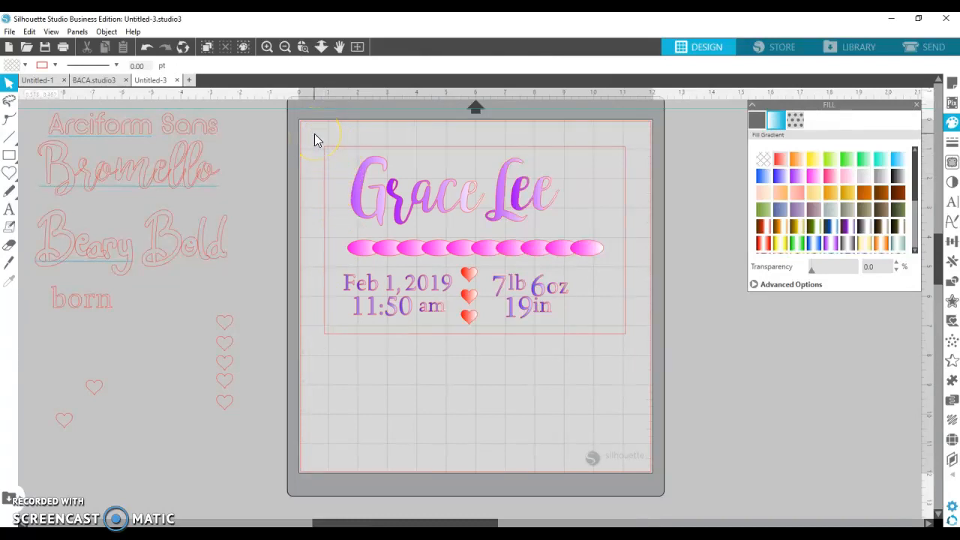
left_click_drag(332, 153, 53, 225)
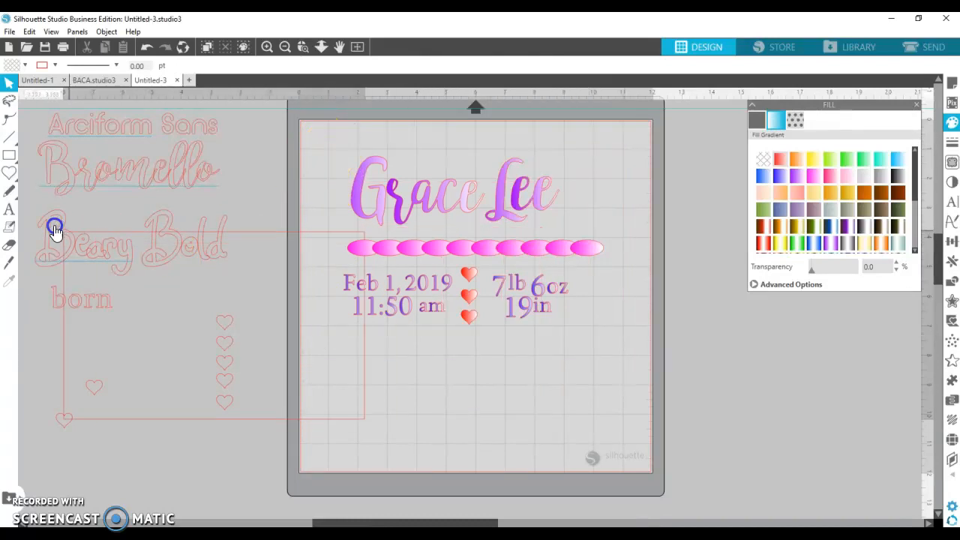
left_click_drag(293, 228, 279, 227)
left_click(413, 337)
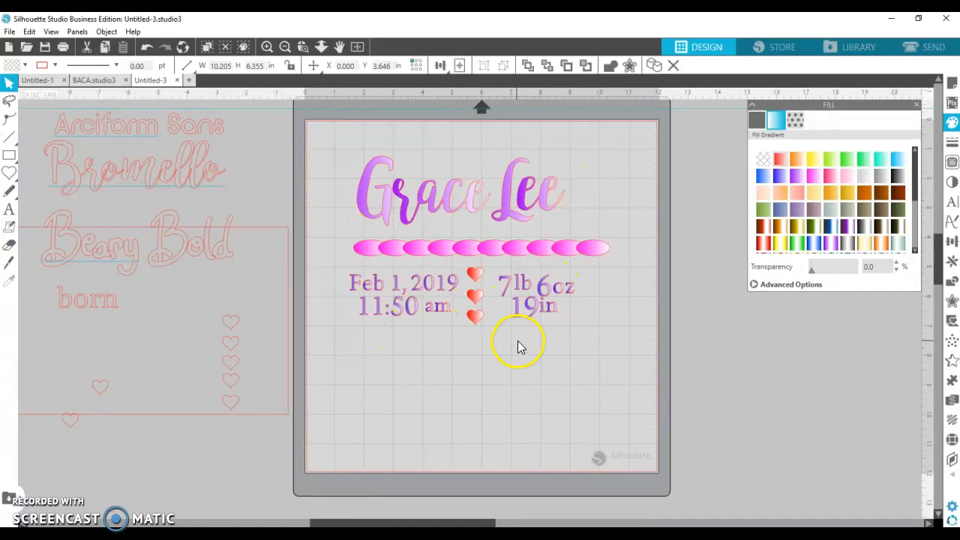
left_click_drag(342, 150, 621, 339)
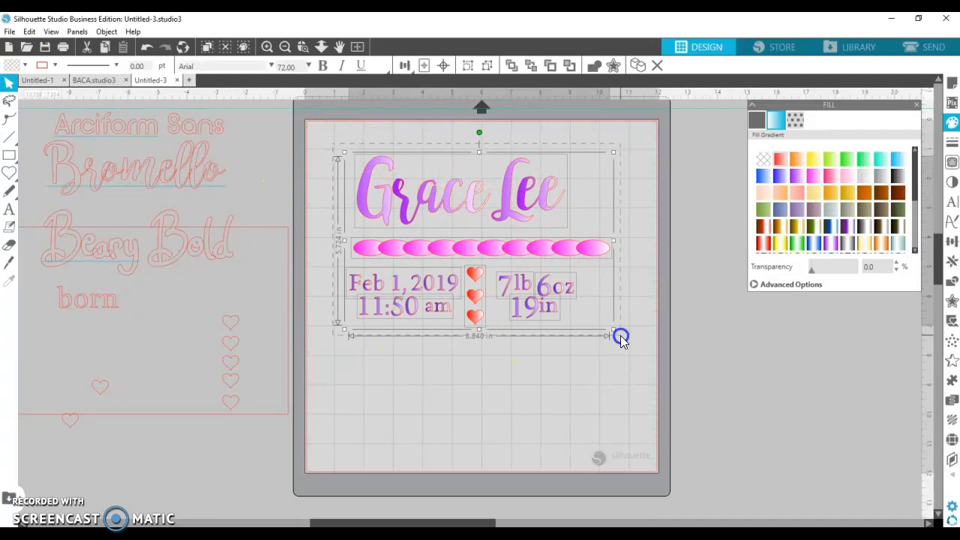
right_click(532, 289)
left_click(551, 381)
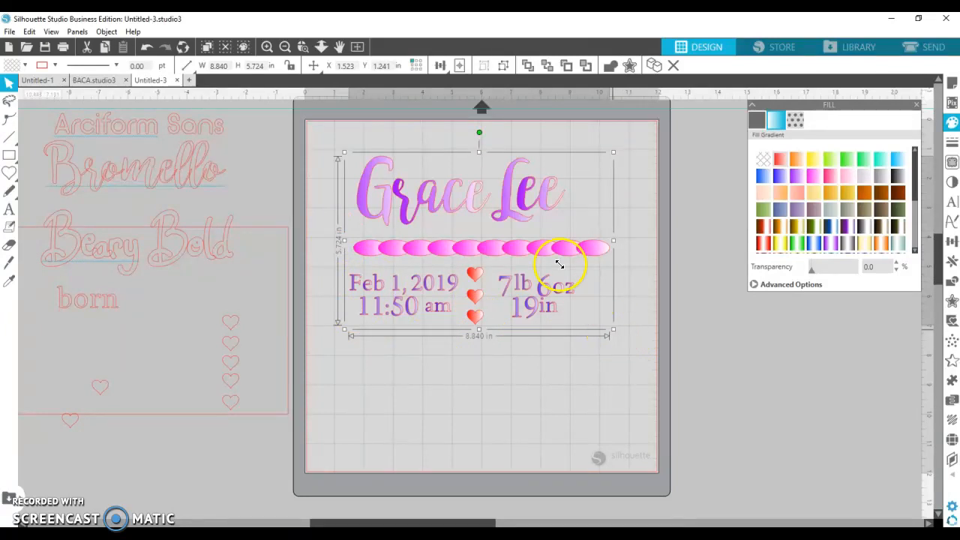
- Scale the grouped announcement to 10 × 10 in and drag it down onto the mat
left_click(952, 240)
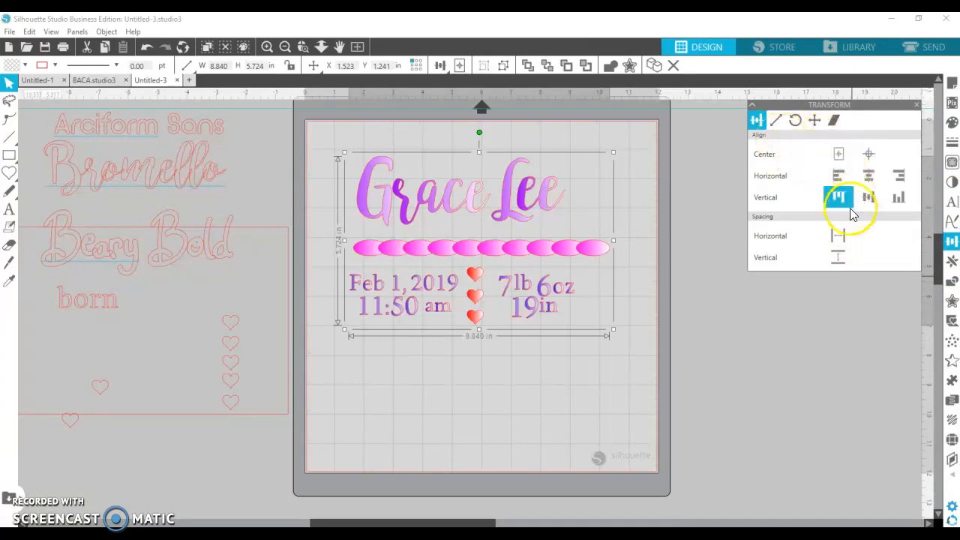
left_click(777, 120)
double_click(881, 246)
type("10.000")
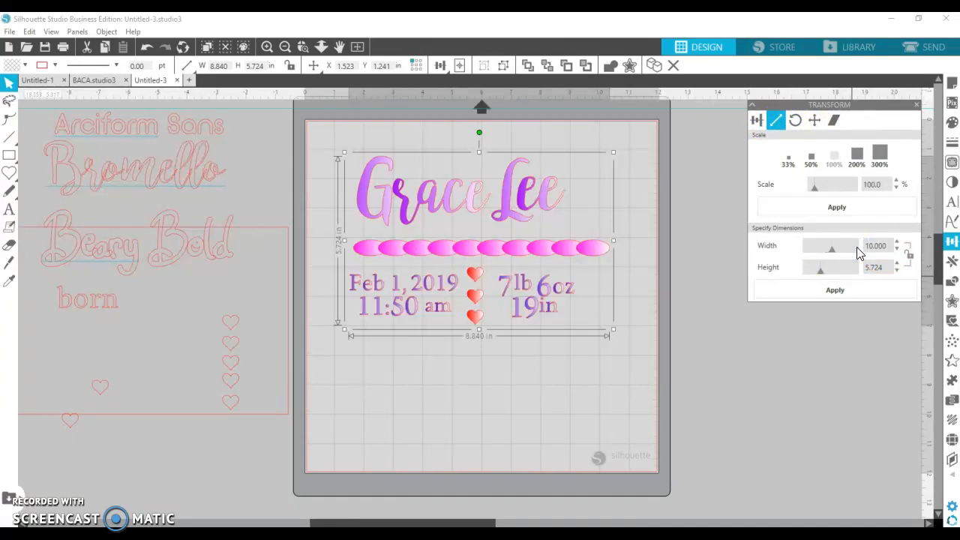
key("Return")
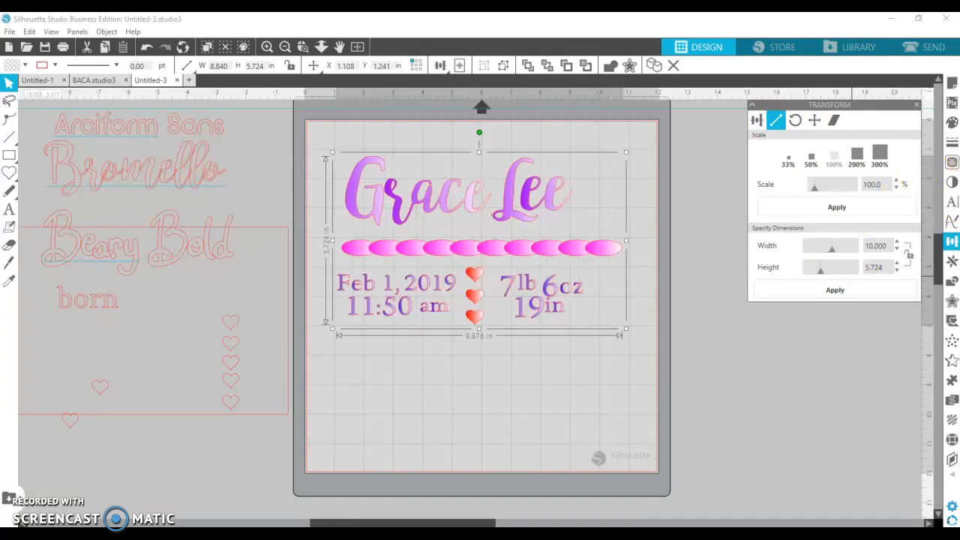
left_click(887, 272)
left_click_drag(885, 267, 858, 269)
type("10.000")
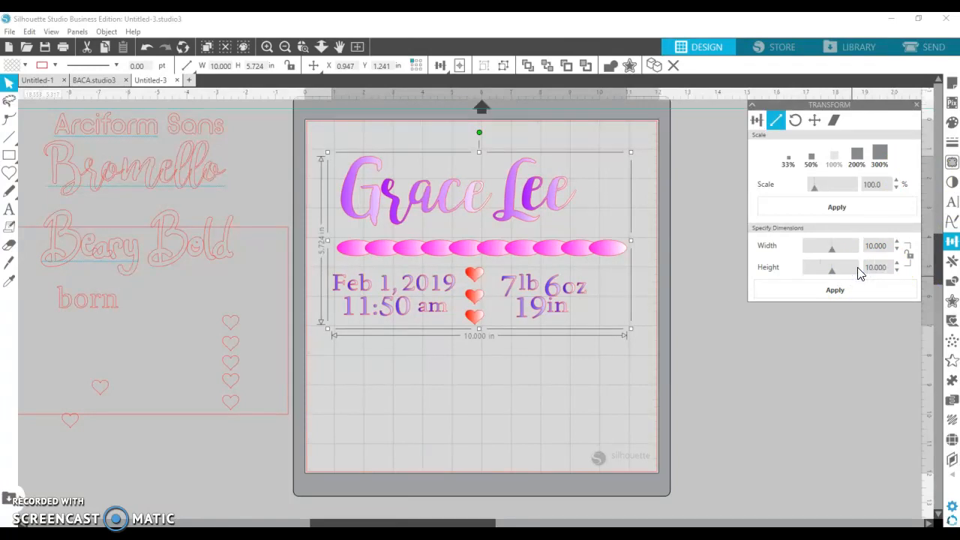
key("Return")
left_click_drag(504, 263, 509, 320)
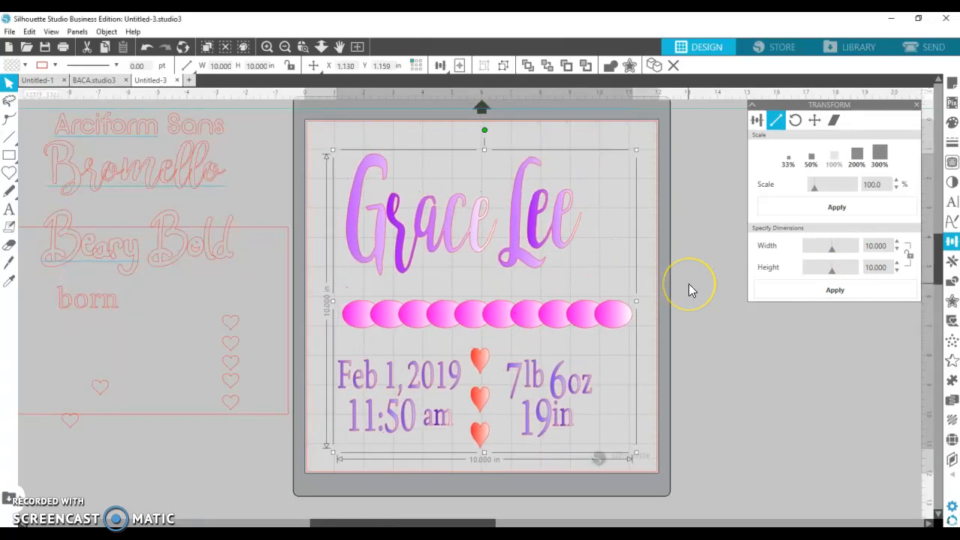